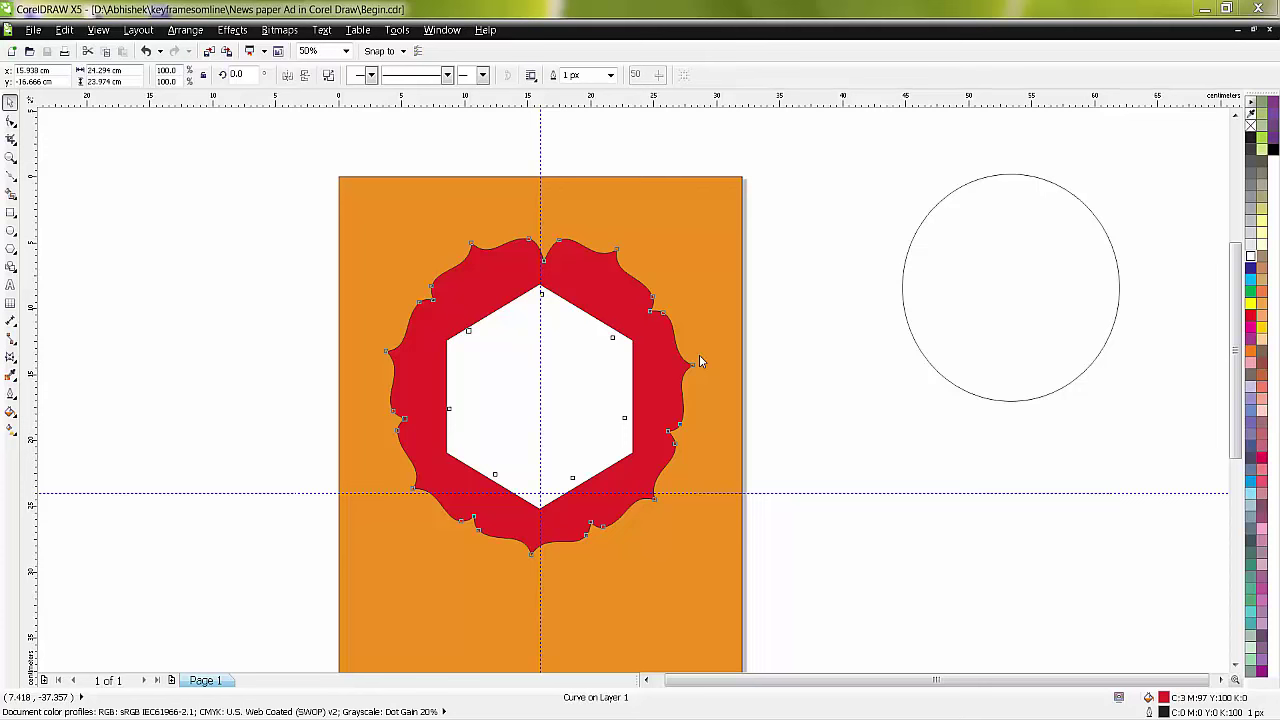
Step: Shrink the red scalloped shape inward toward the hexagon with its corner handle
click(787, 308)
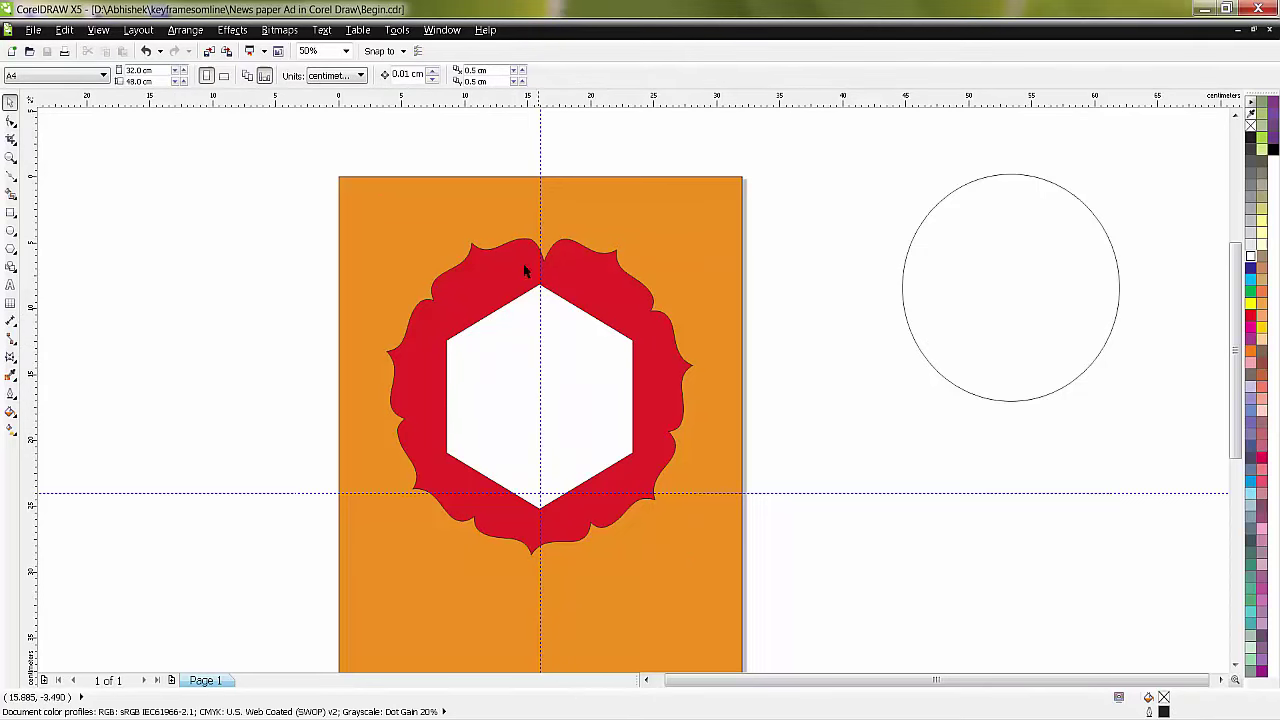
click(486, 276)
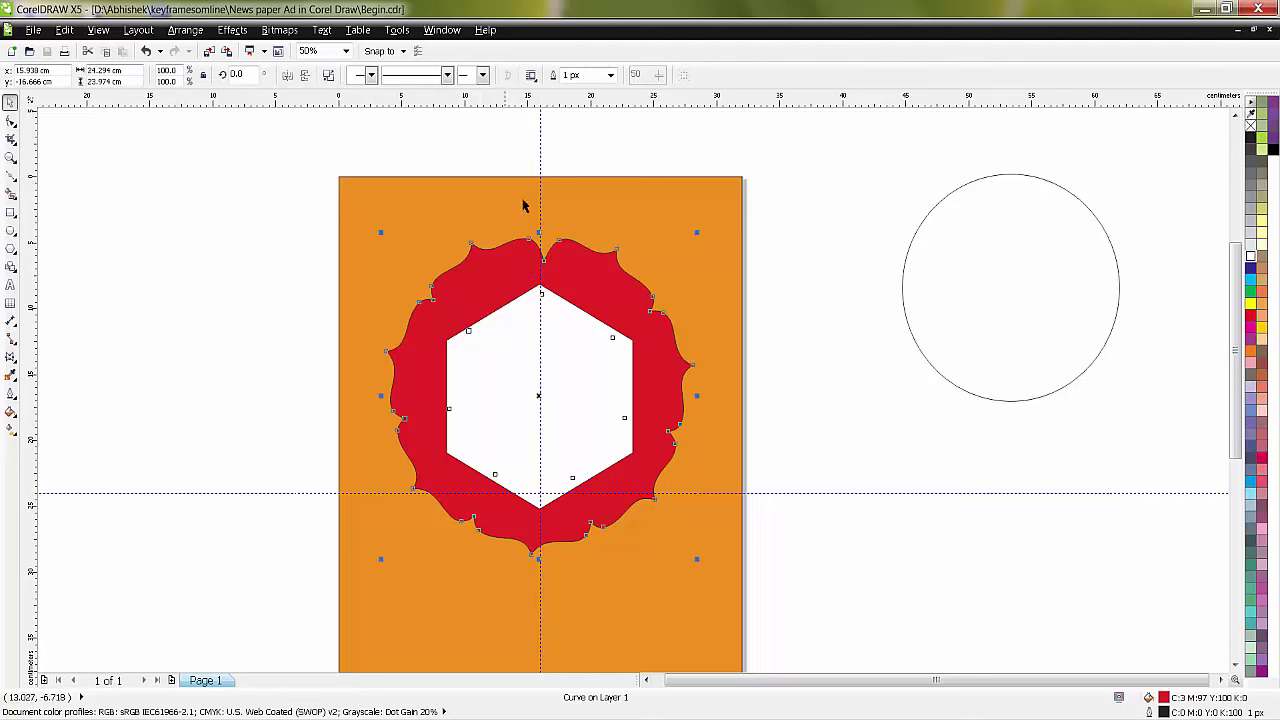
click(524, 165)
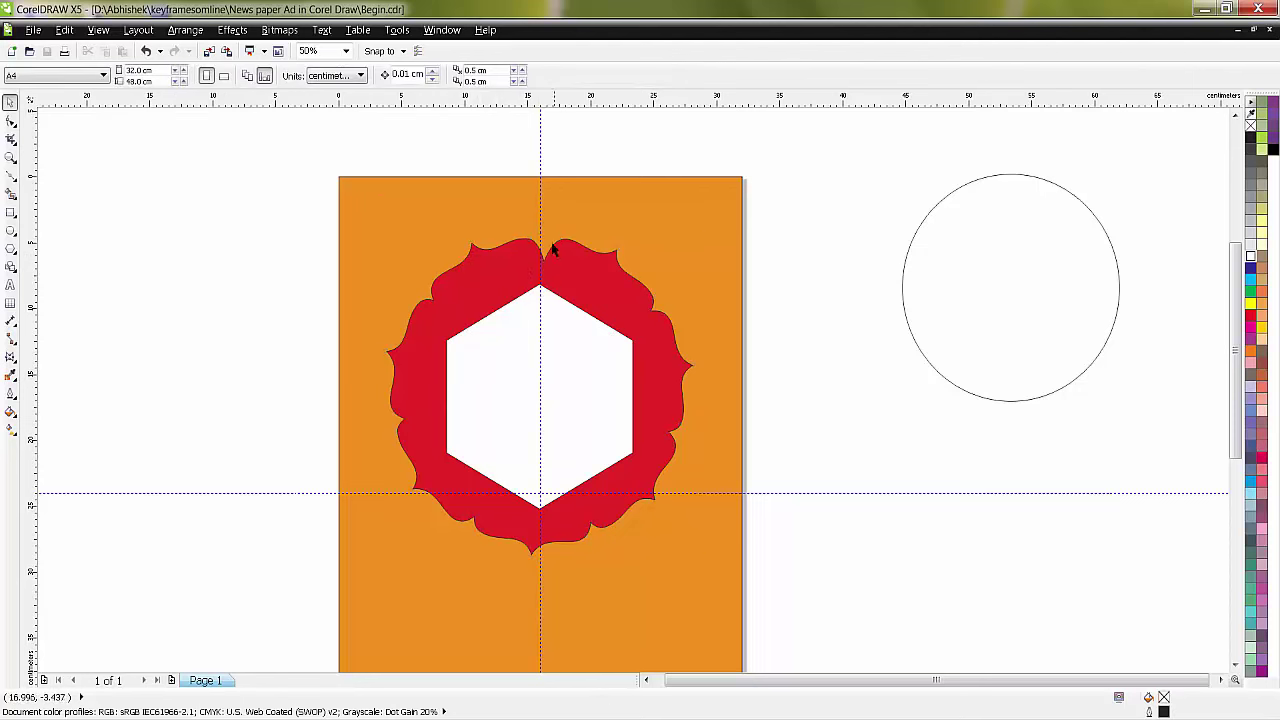
click(661, 384)
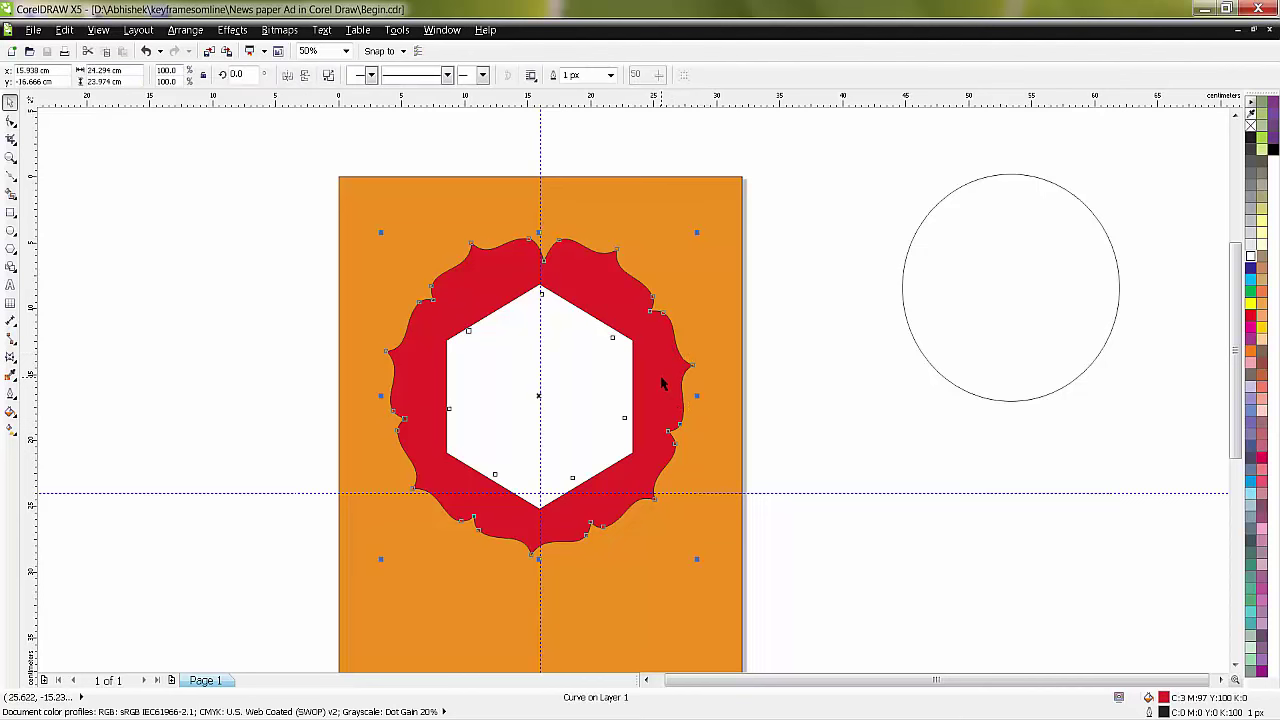
click(787, 290)
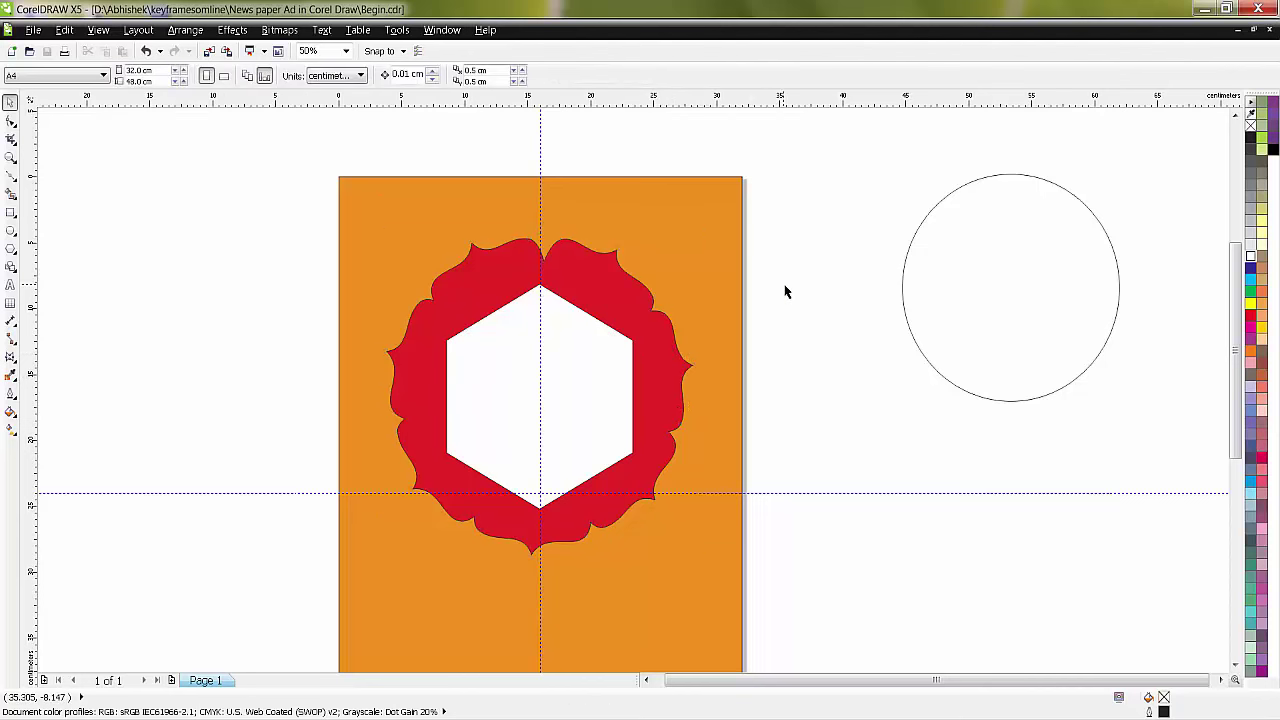
click(660, 354)
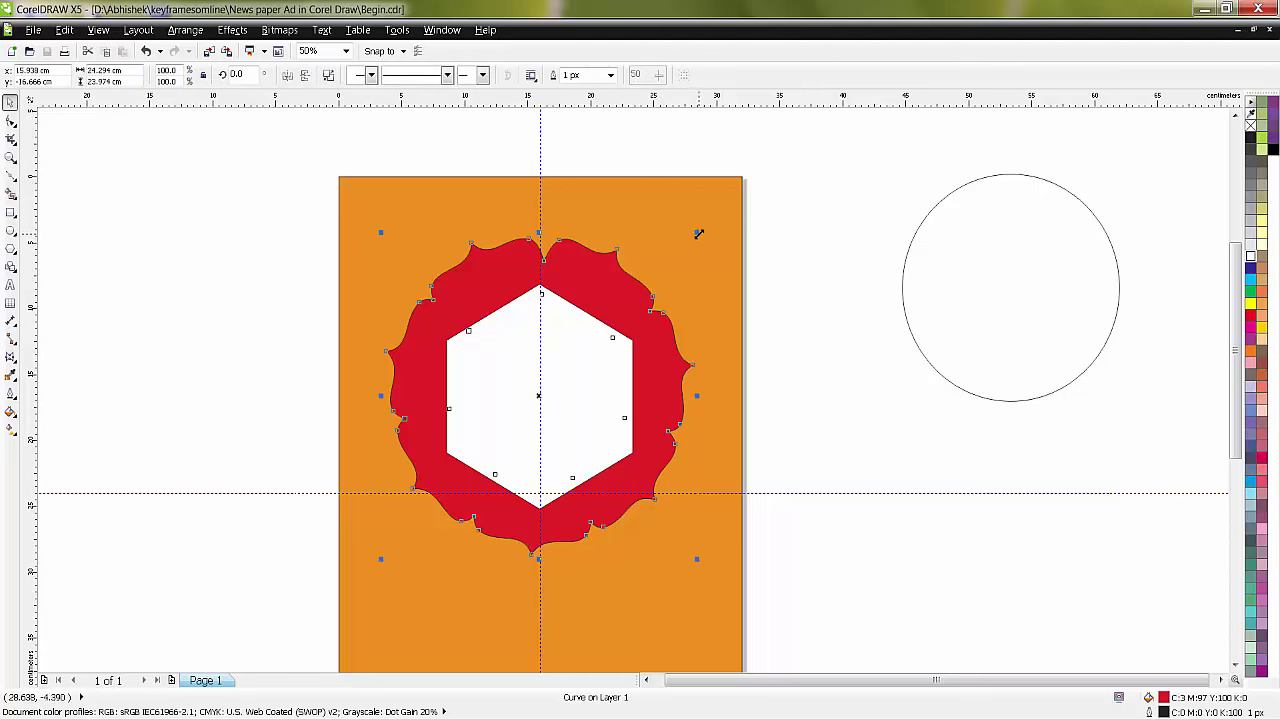
drag(697, 234, 686, 246)
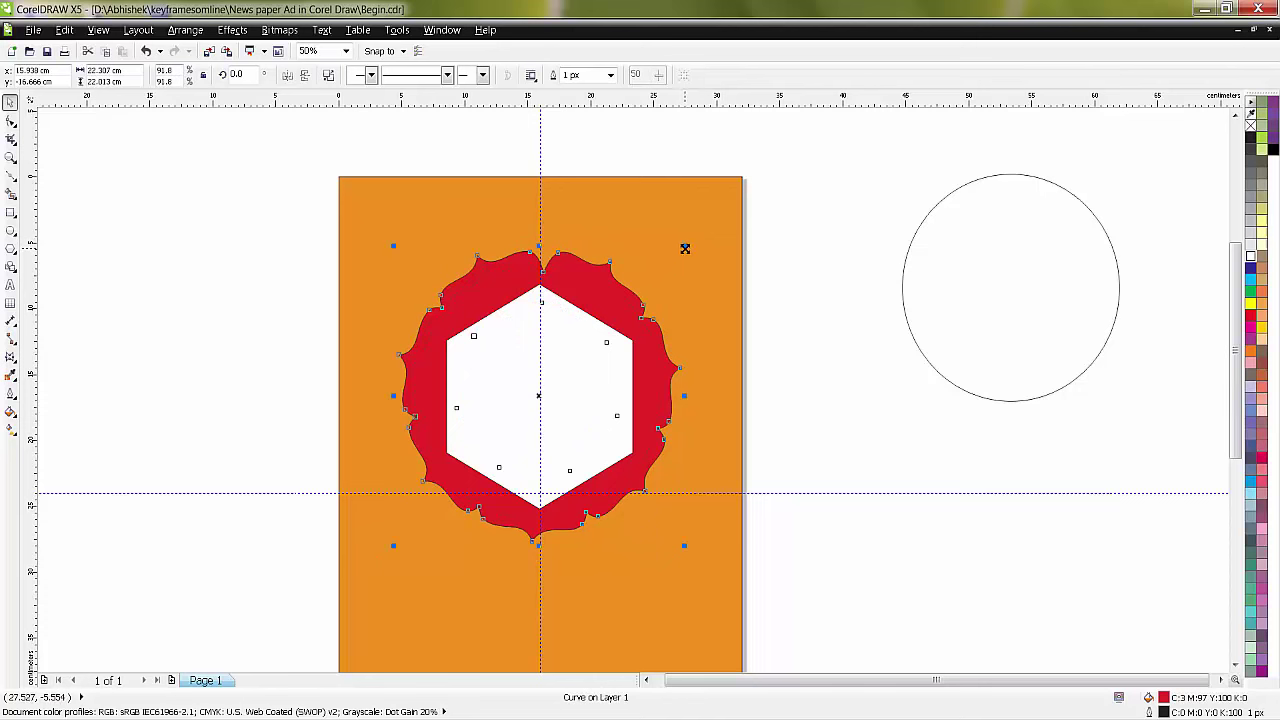
drag(686, 249, 676, 262)
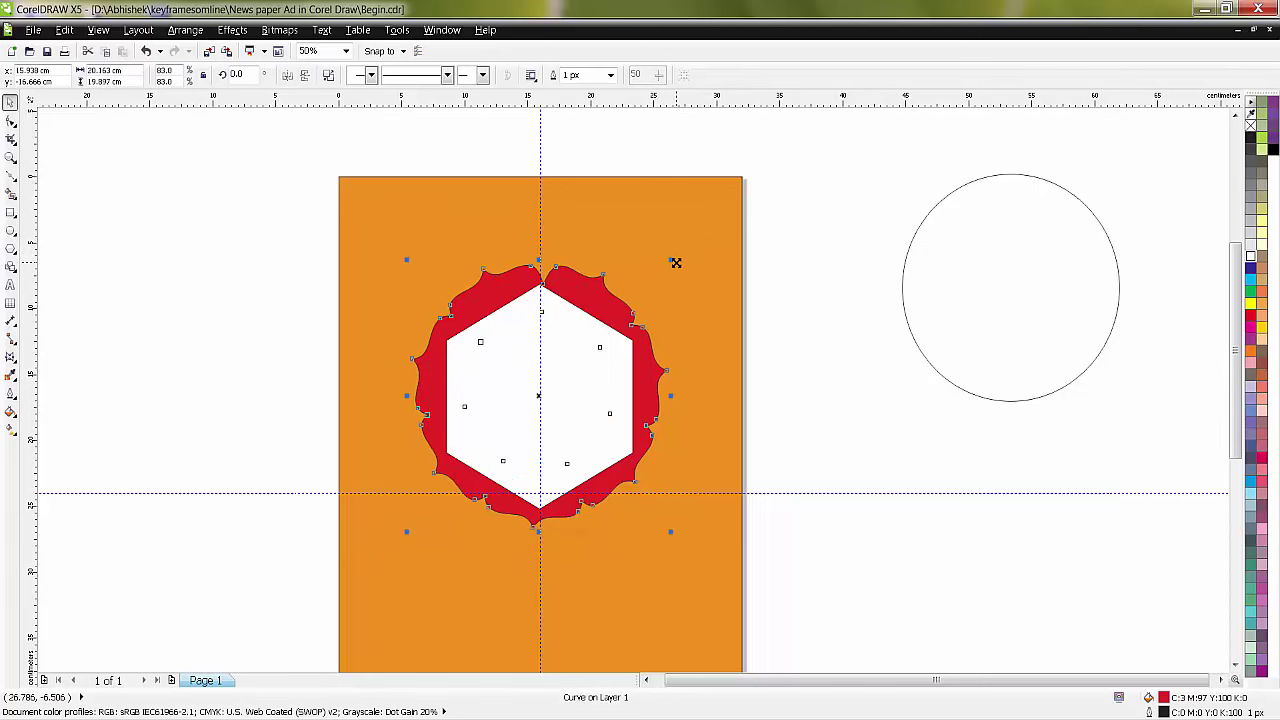
Step: Make the red scalloped shape slightly smaller for a tighter fit
click(829, 290)
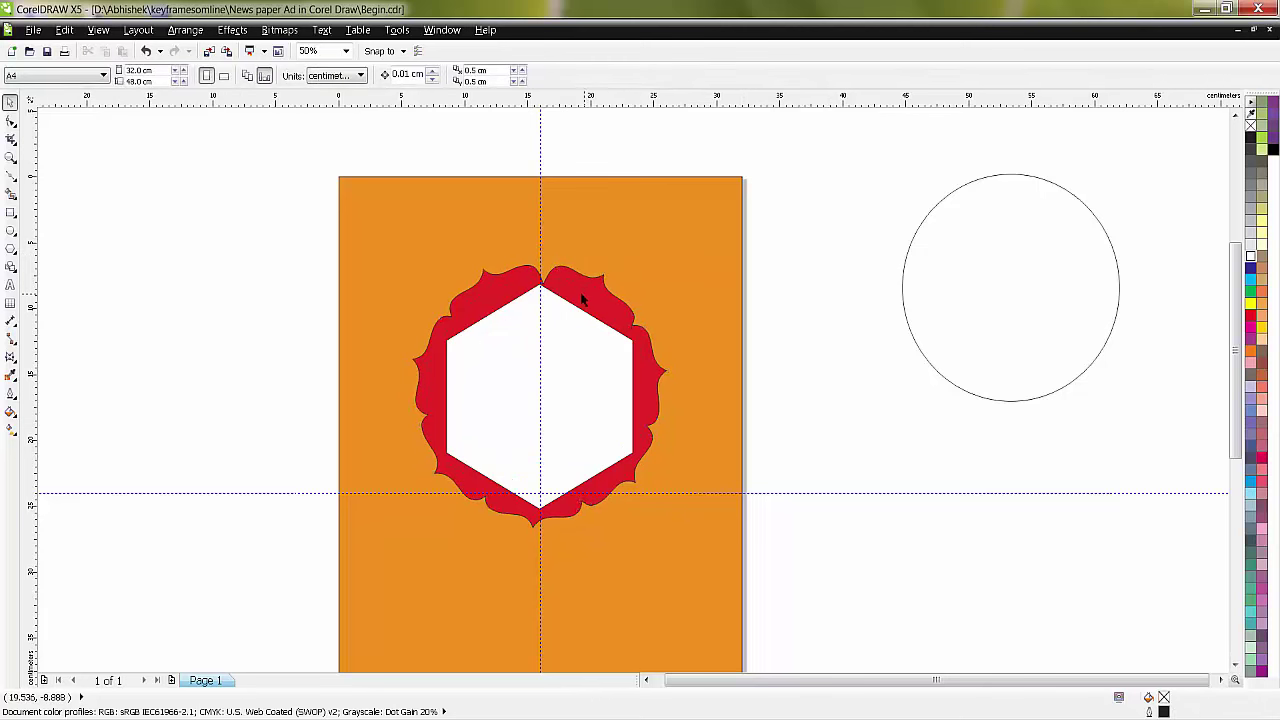
click(620, 302)
click(594, 290)
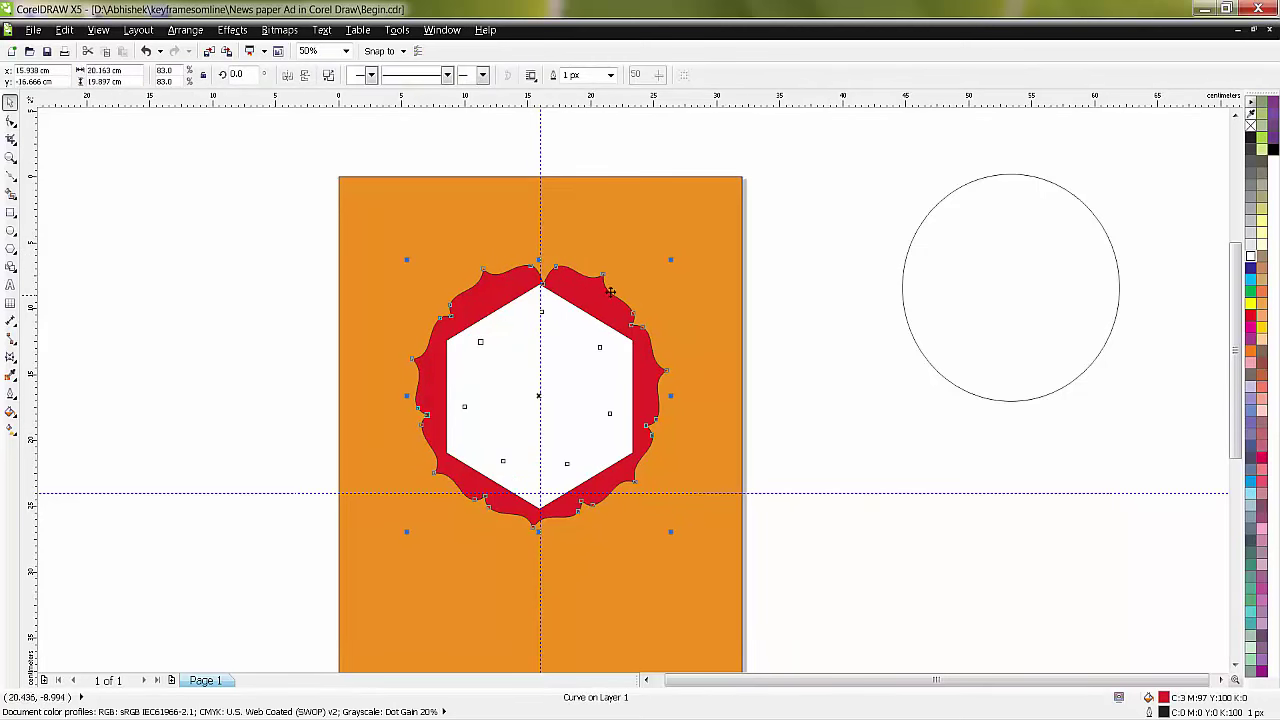
drag(671, 262, 666, 263)
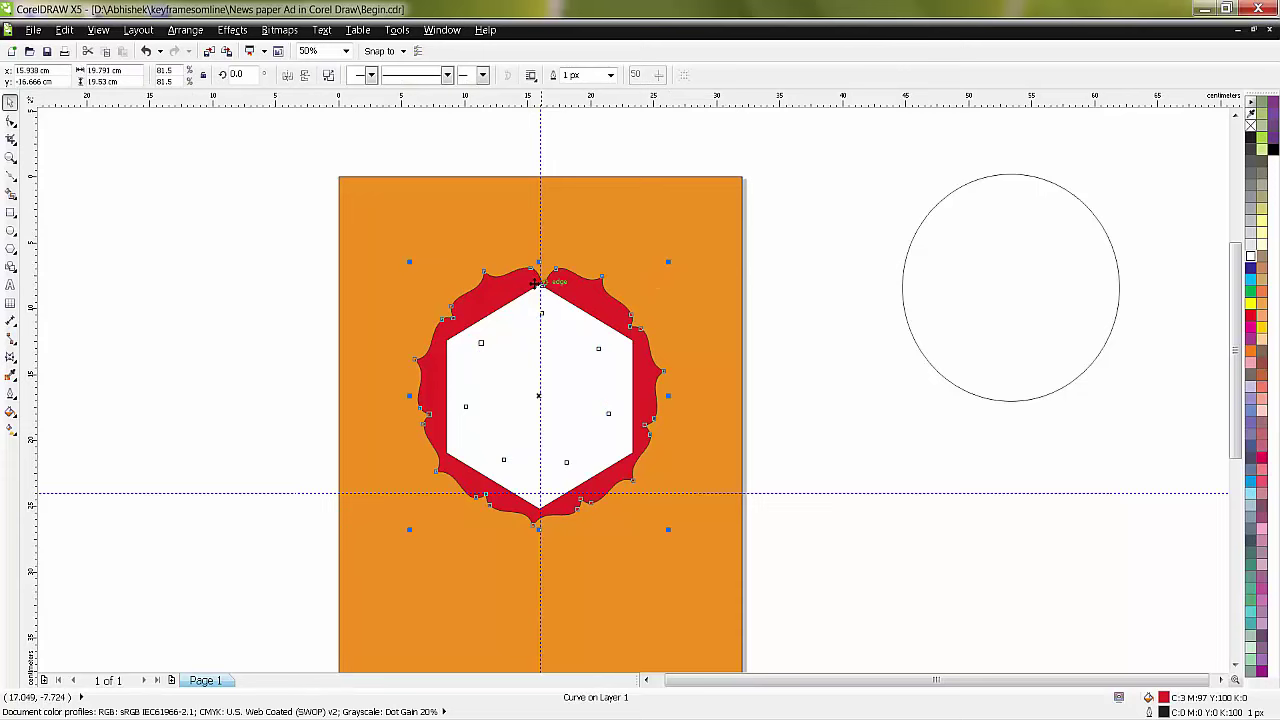
click(580, 143)
scroll(530, 271, up, 1)
click(600, 316)
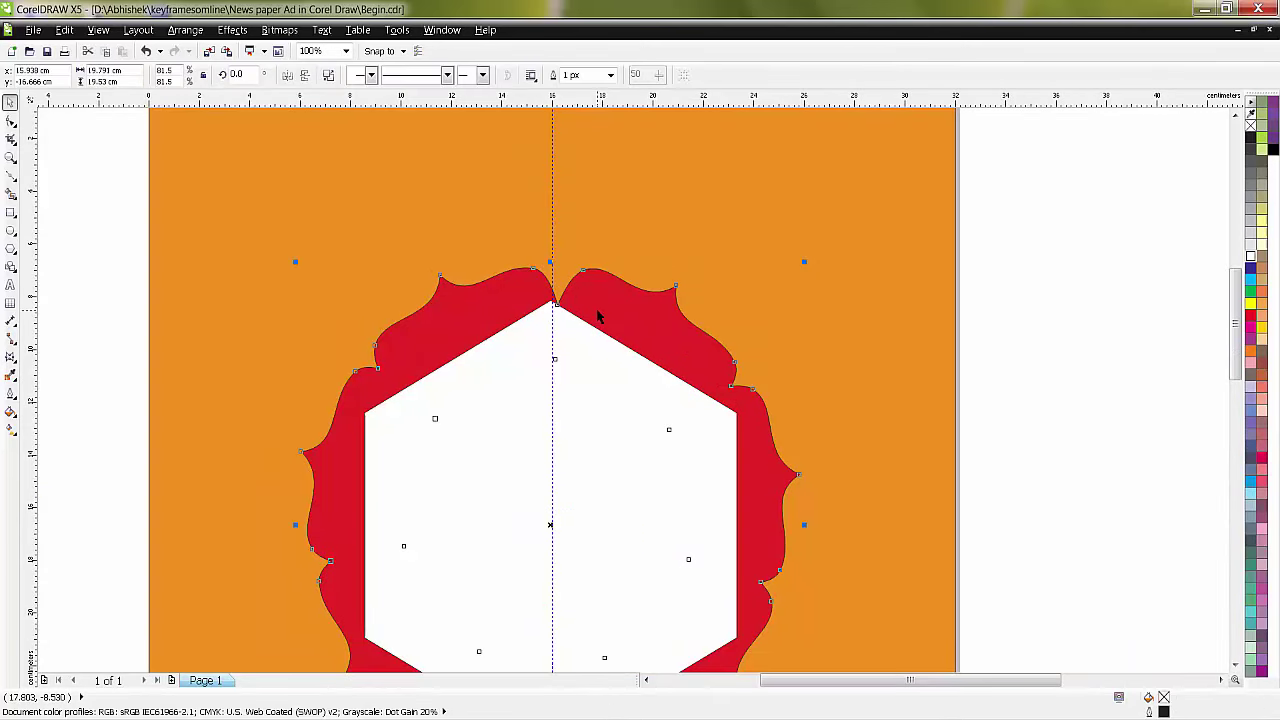
scroll(603, 315, down, 1)
click(851, 292)
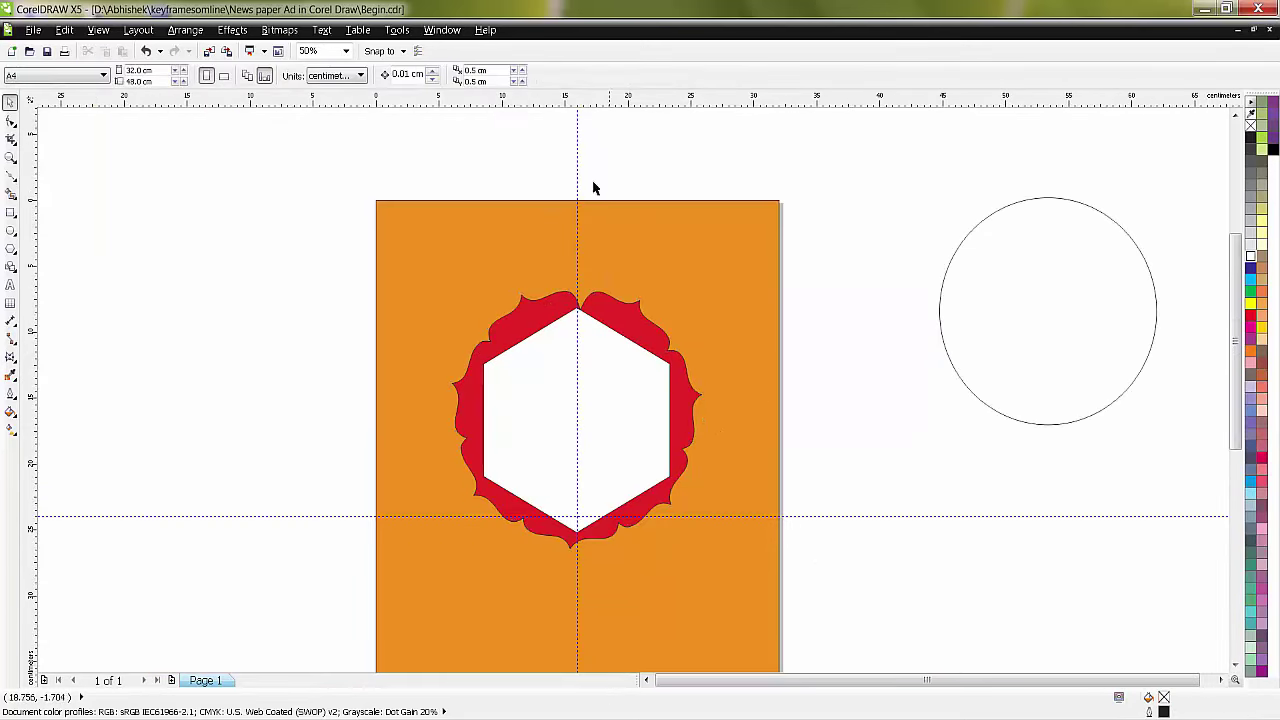
Step: Delete the vertical and horizontal guidelines from the page
key(Delete)
double_click(866, 517)
click(986, 463)
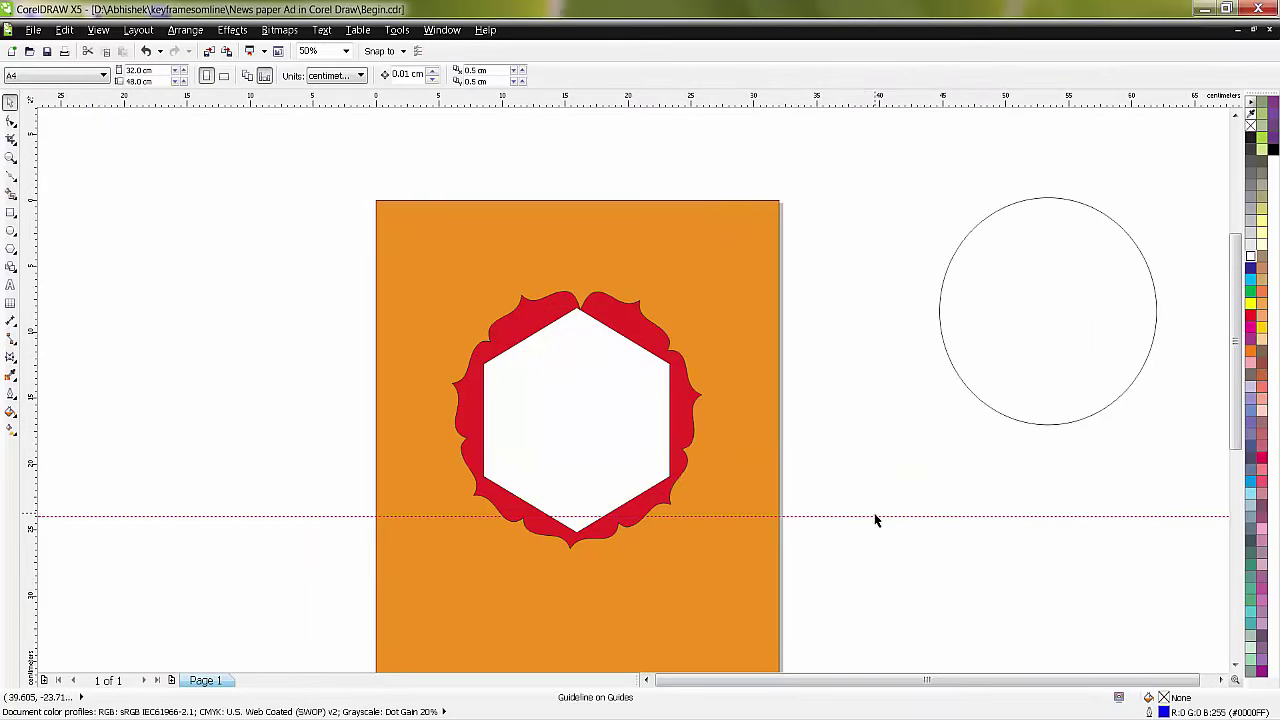
click(875, 517)
key(Delete)
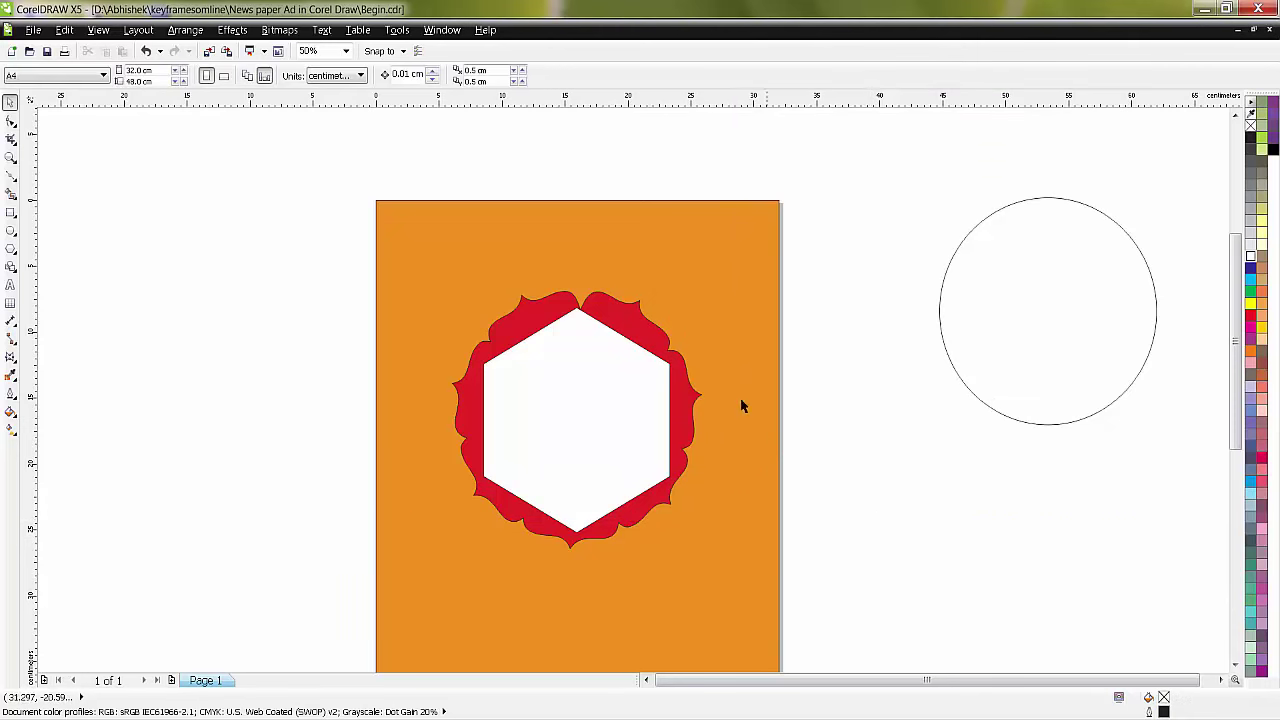
click(638, 318)
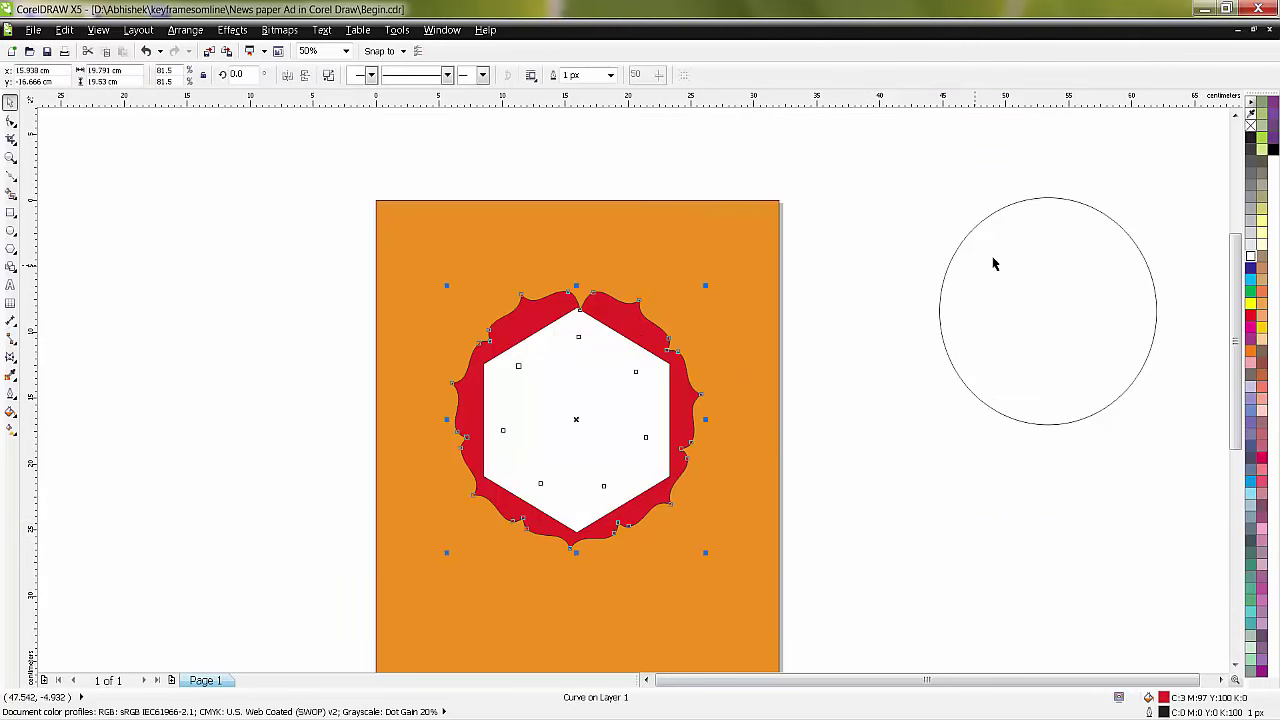
Step: Remove the red shape's outline and fine-tune its size around the hexagon
right_click(1250, 126)
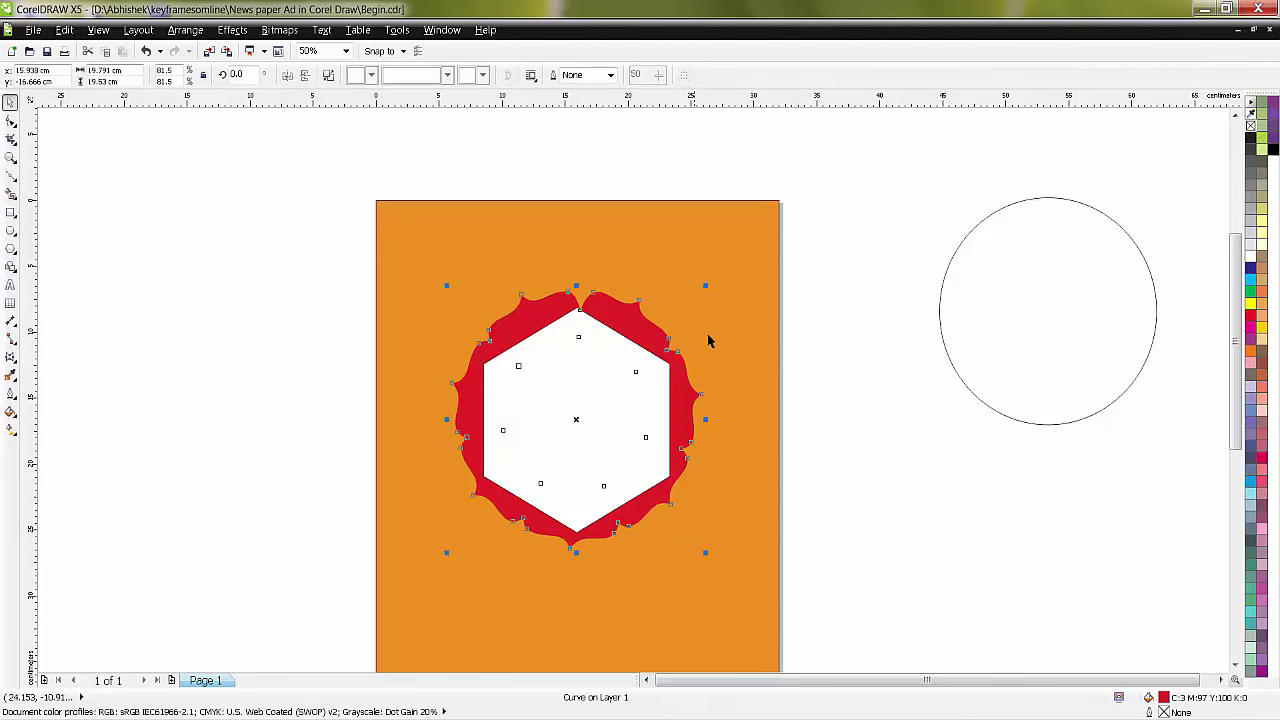
drag(707, 287, 699, 296)
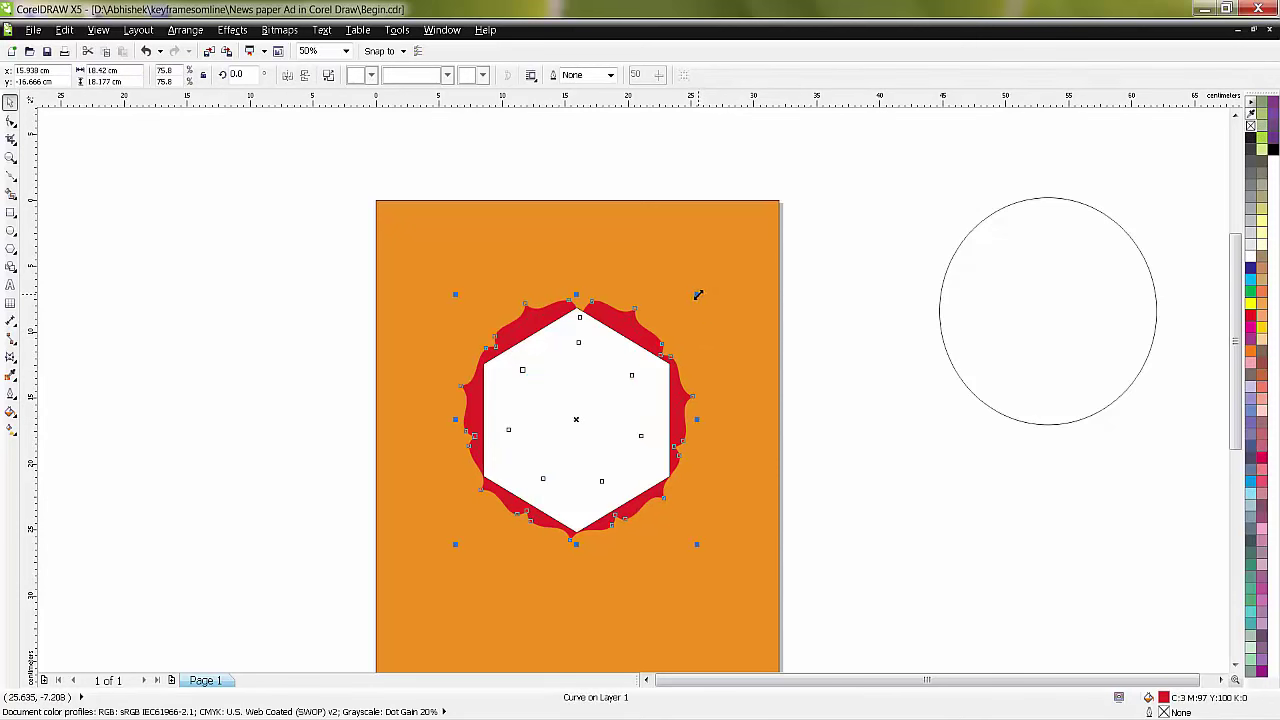
click(864, 281)
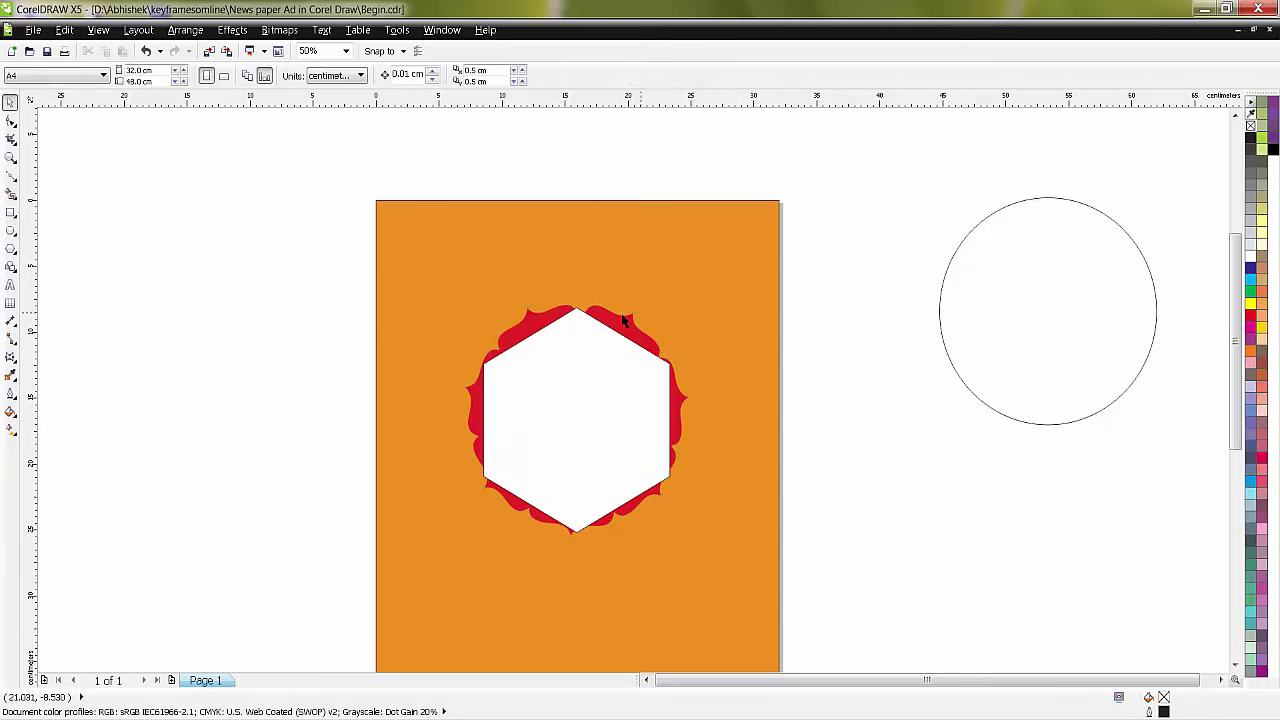
click(622, 319)
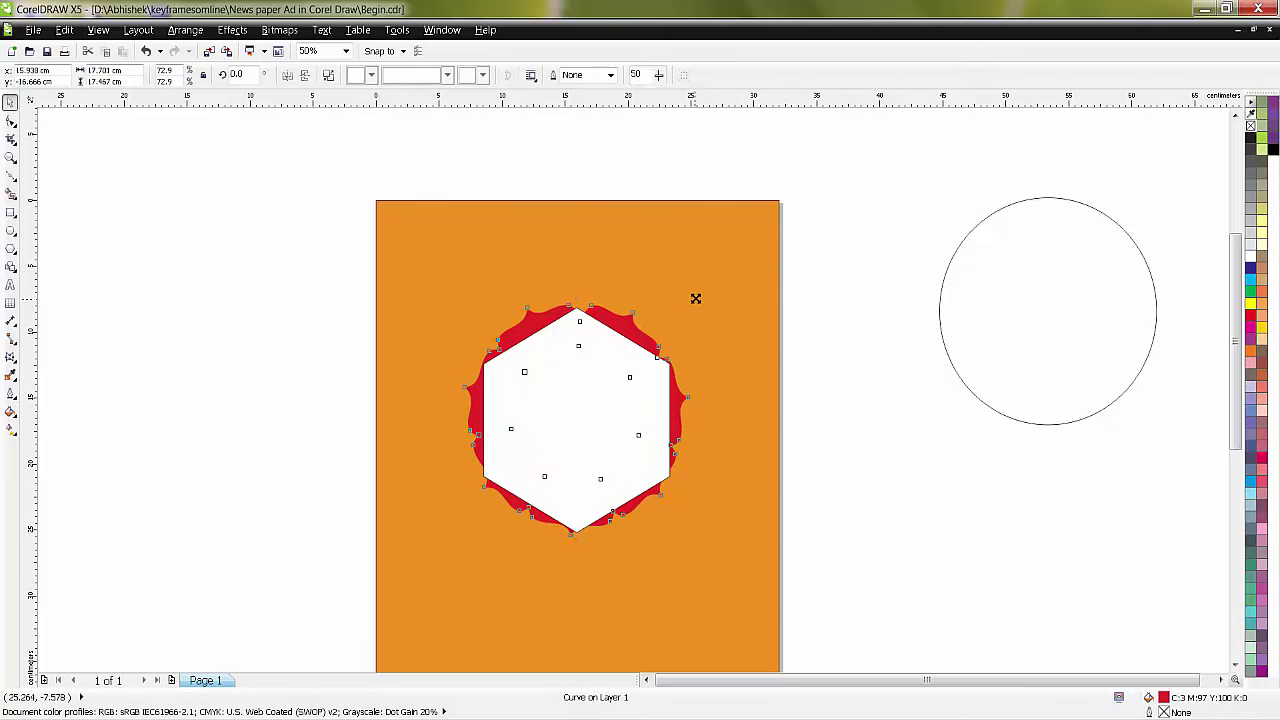
drag(692, 299, 696, 295)
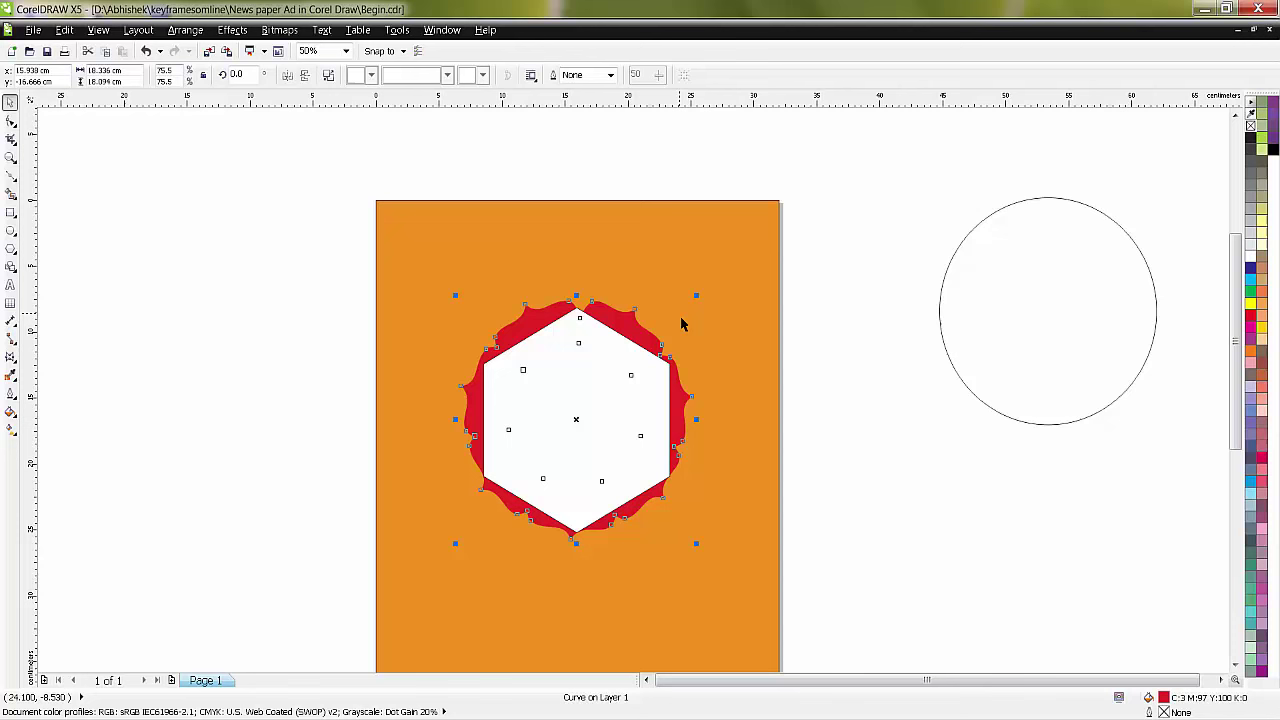
Step: Make a slightly larger copy of the red shape and fill it white
drag(696, 296, 709, 292)
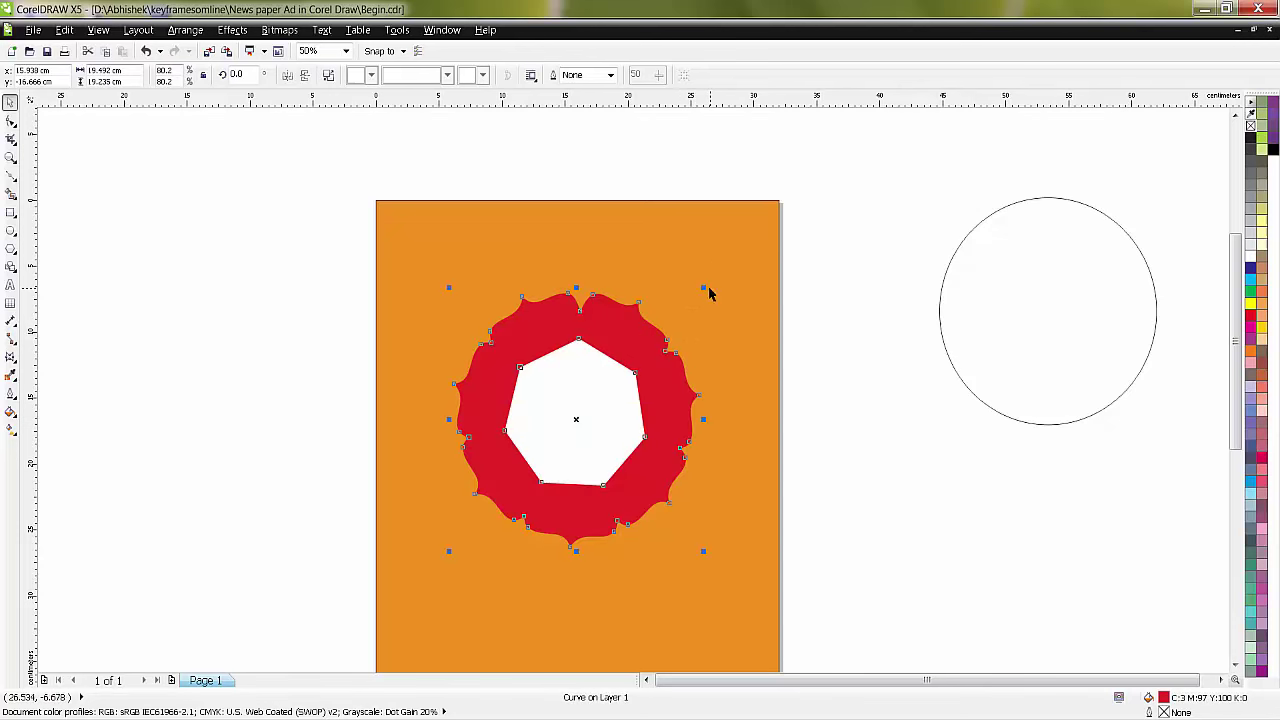
click(1250, 257)
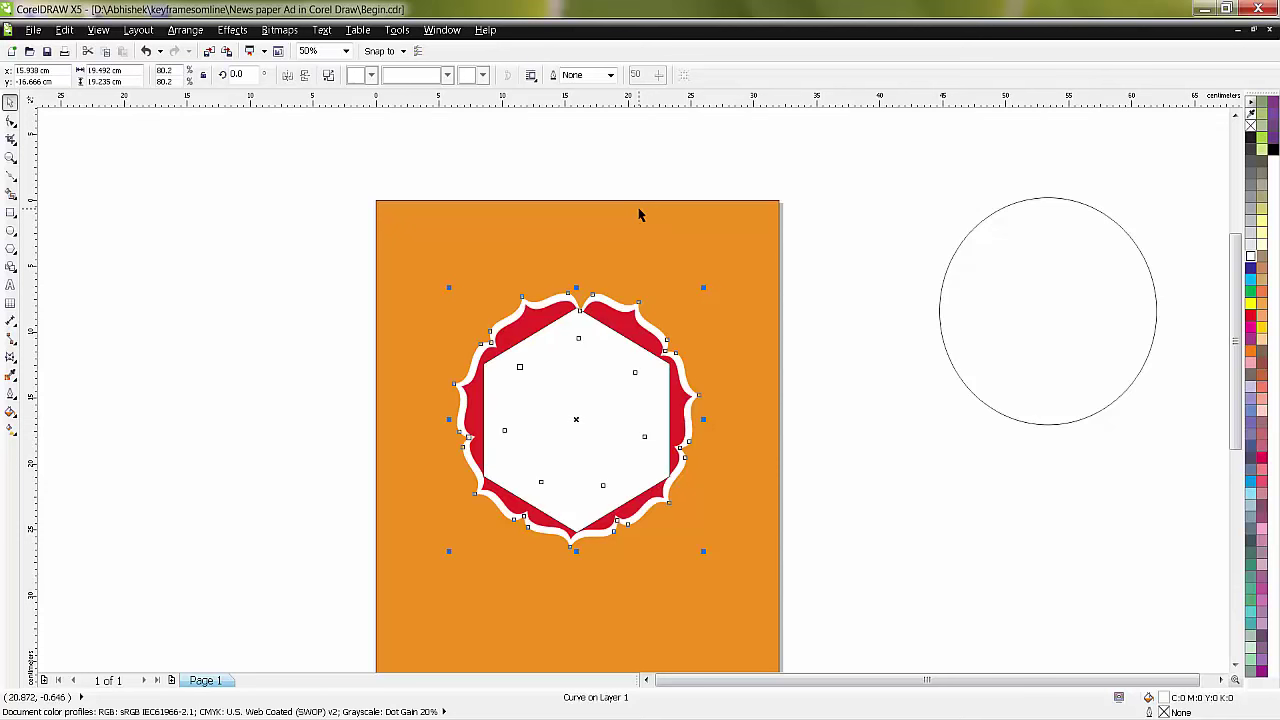
click(855, 255)
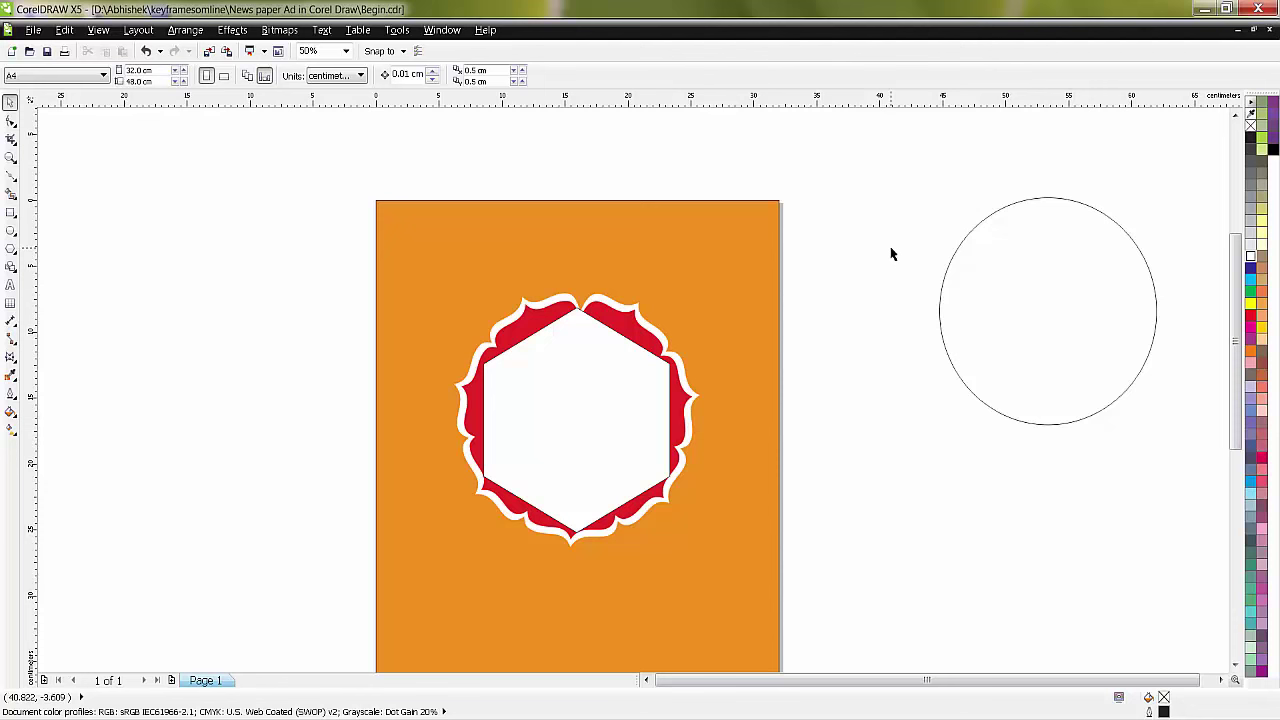
Step: Remove the white hexagon's outline and scale it to about 99% of its size
click(642, 334)
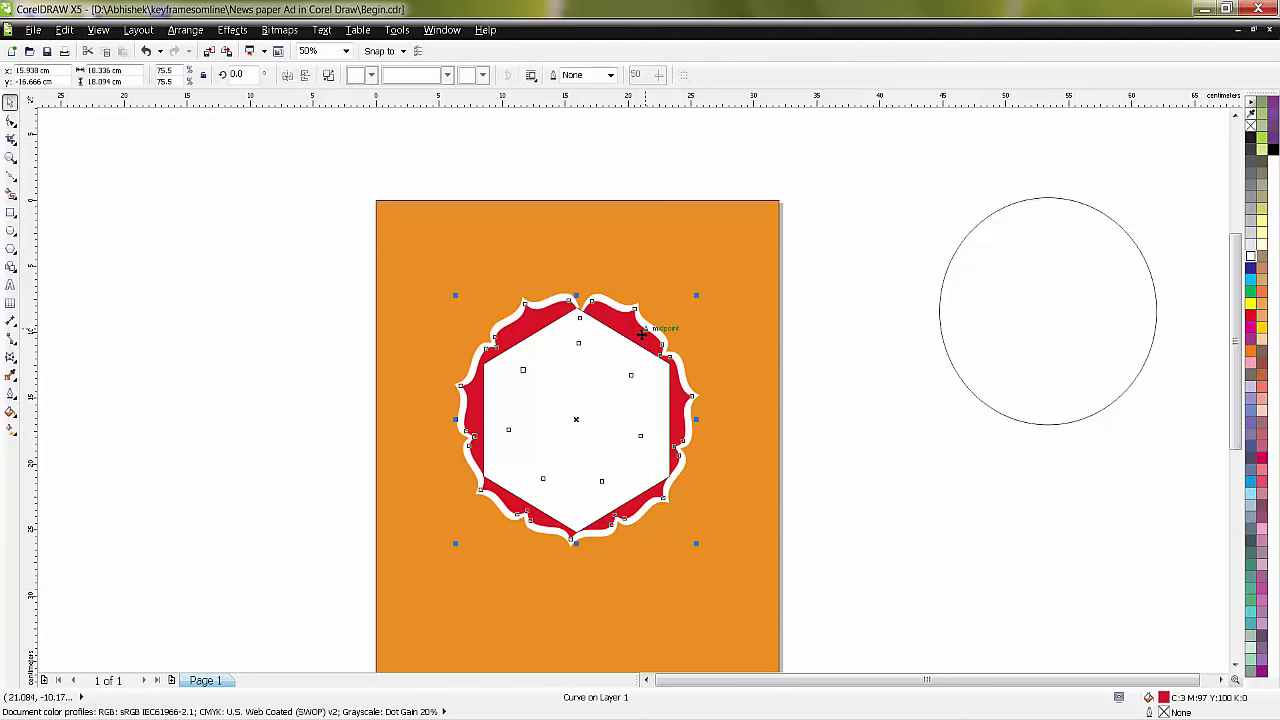
click(623, 194)
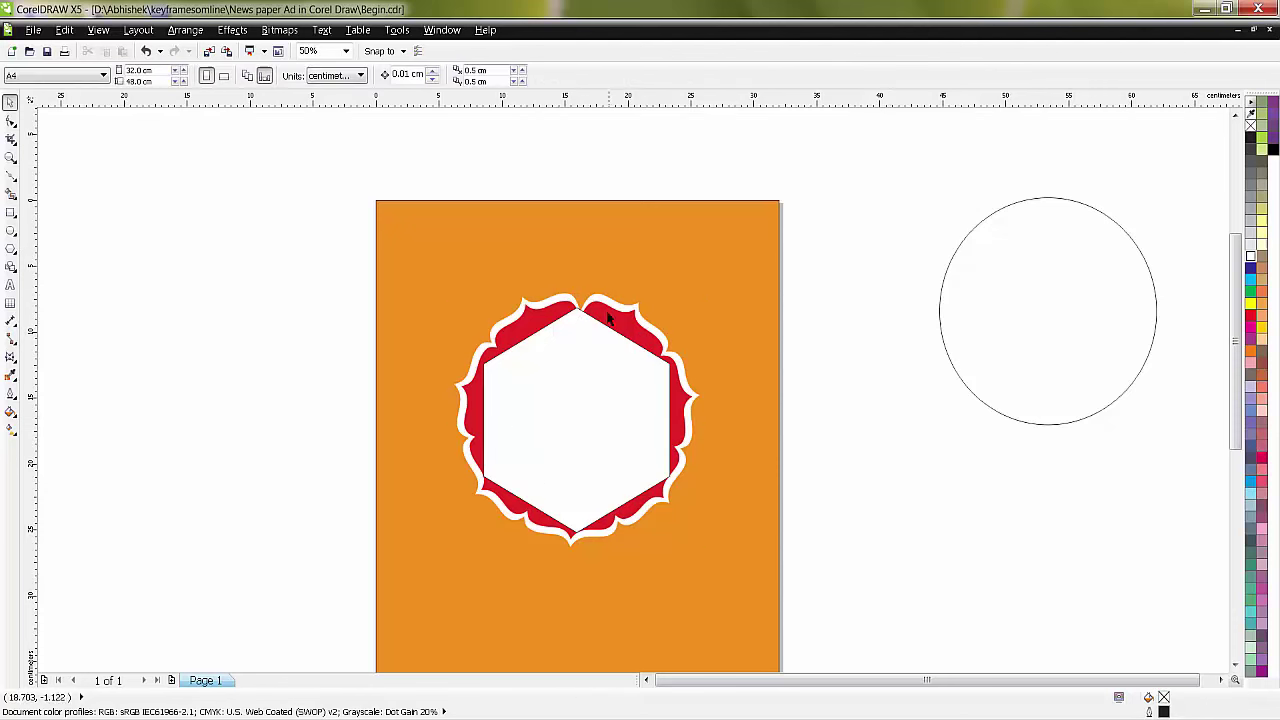
click(598, 360)
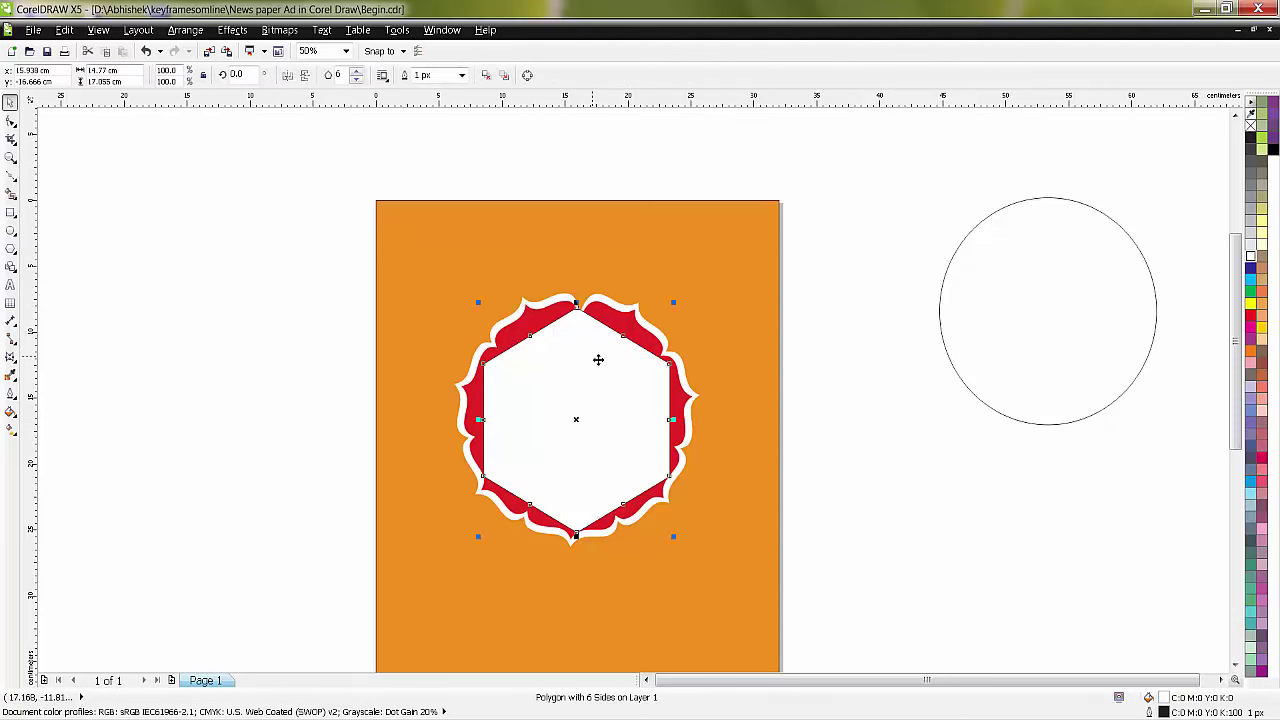
right_click(1250, 125)
scroll(475, 390, up, 1)
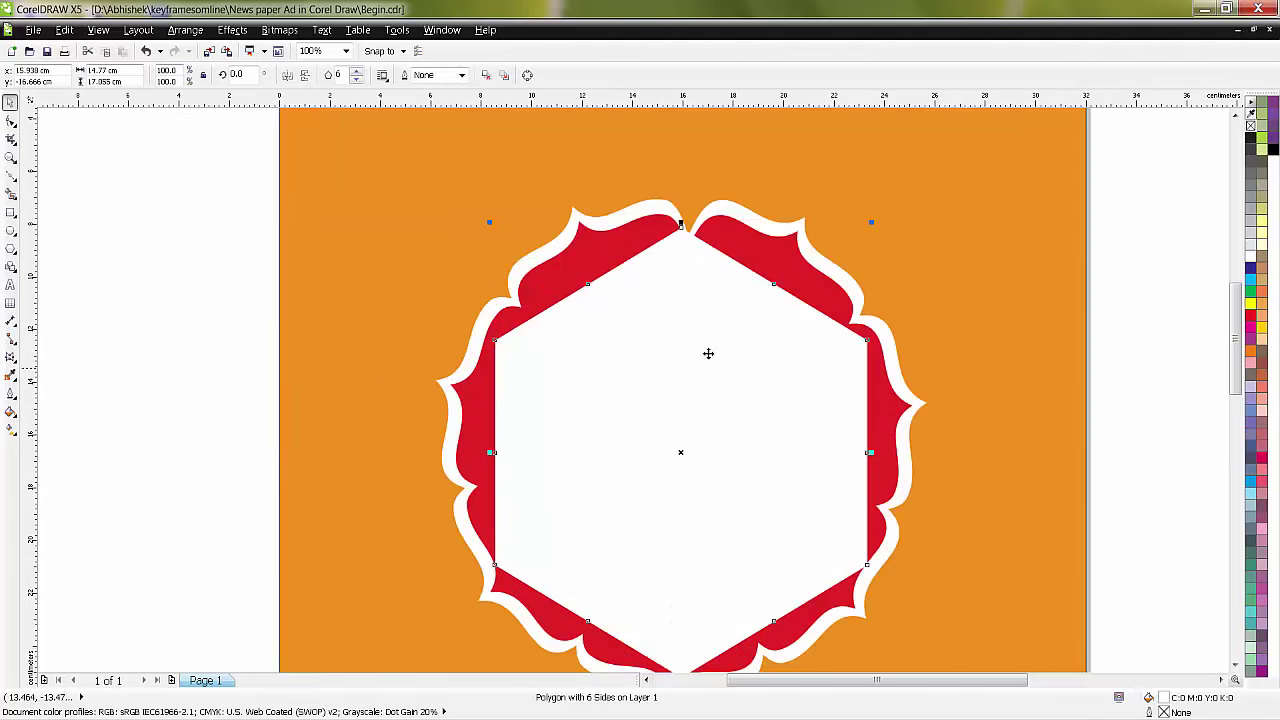
drag(871, 223, 867, 227)
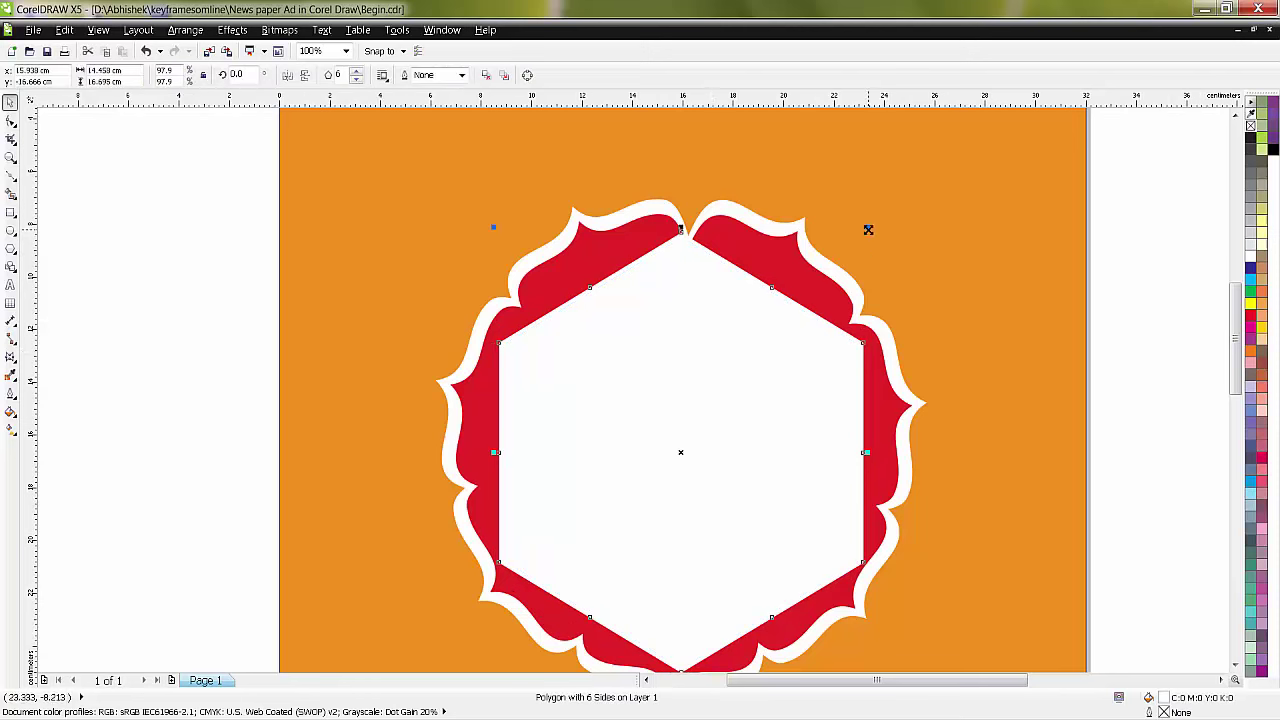
drag(868, 229, 869, 222)
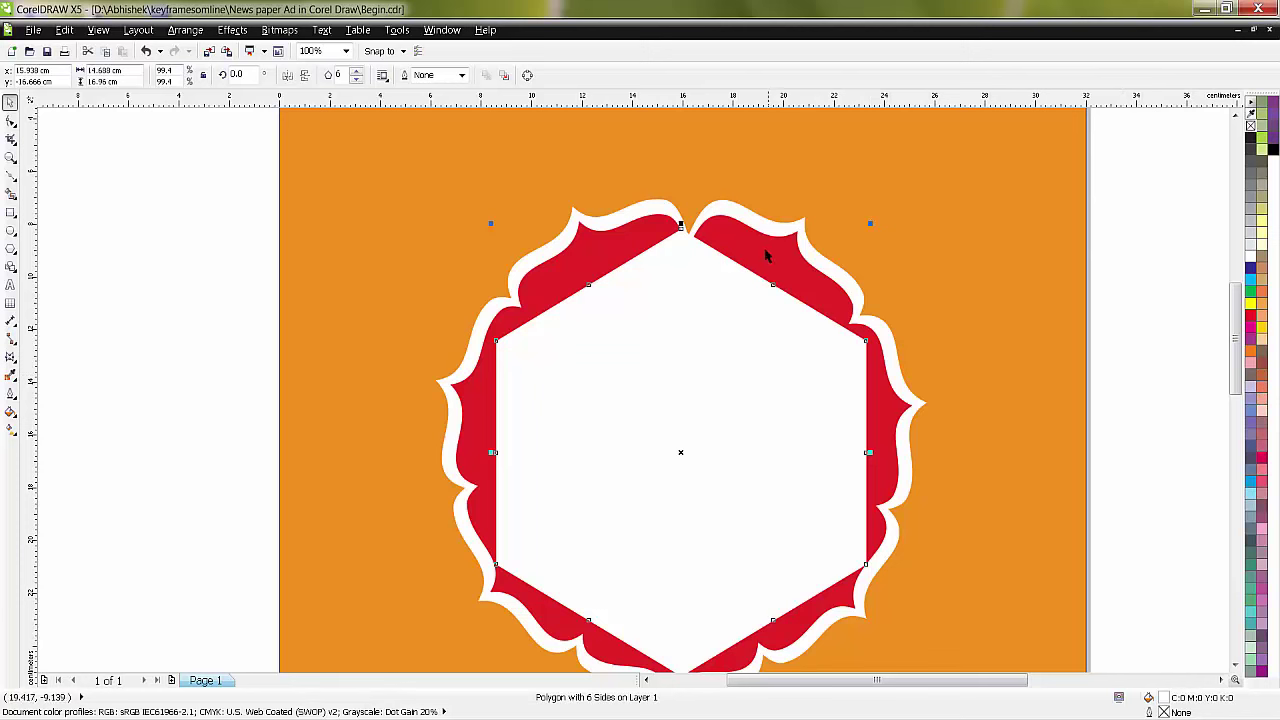
Step: Try an eyedropper red fill on the hexagon, undo it, and scale the hexagon up slightly
click(10, 376)
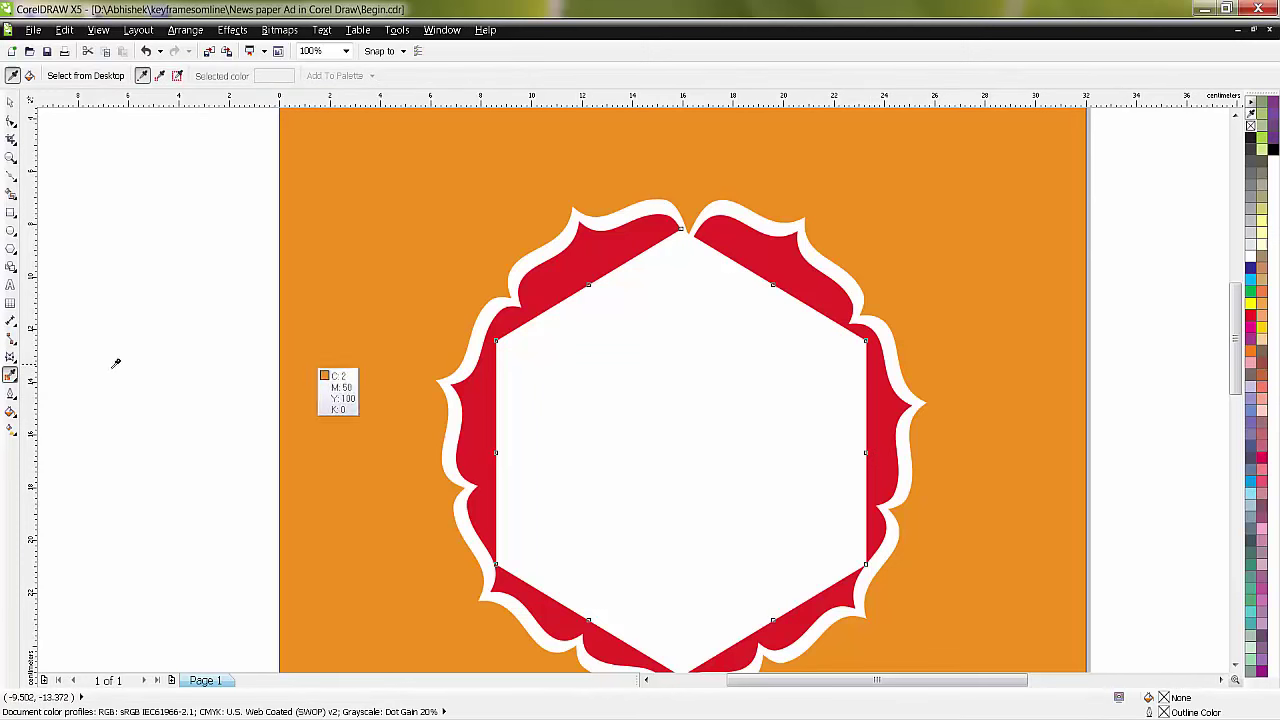
click(610, 250)
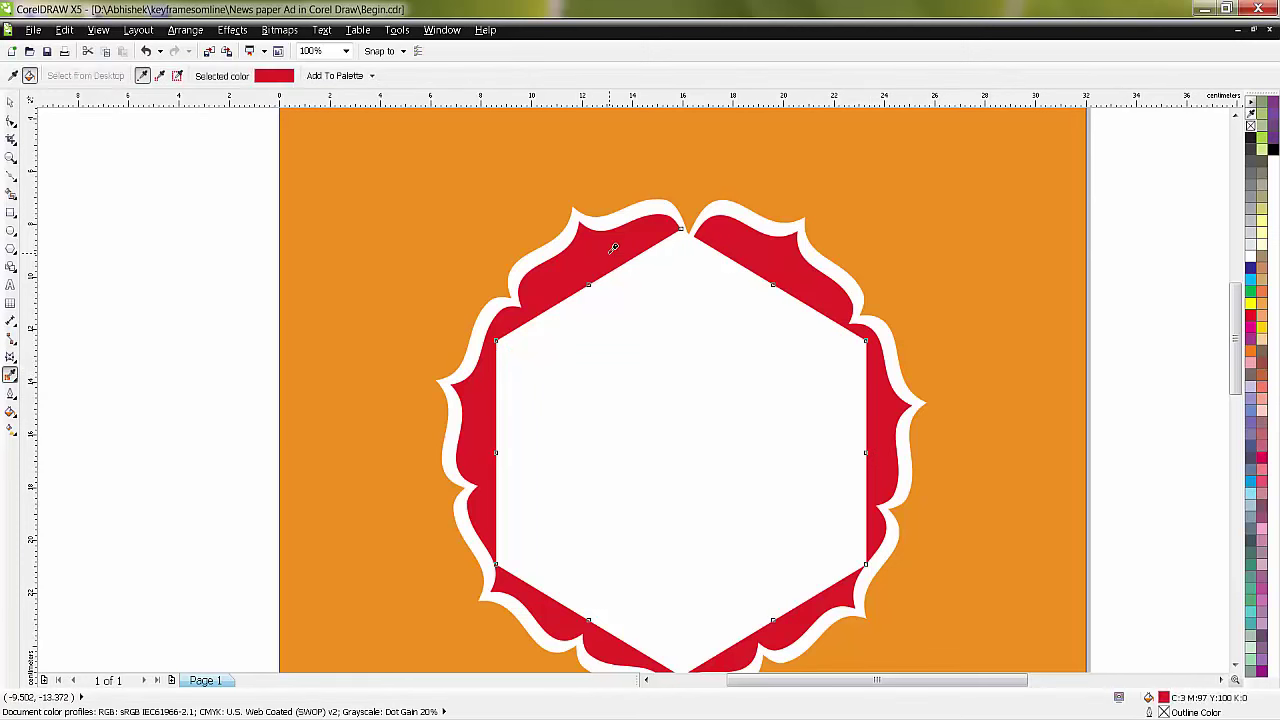
click(599, 371)
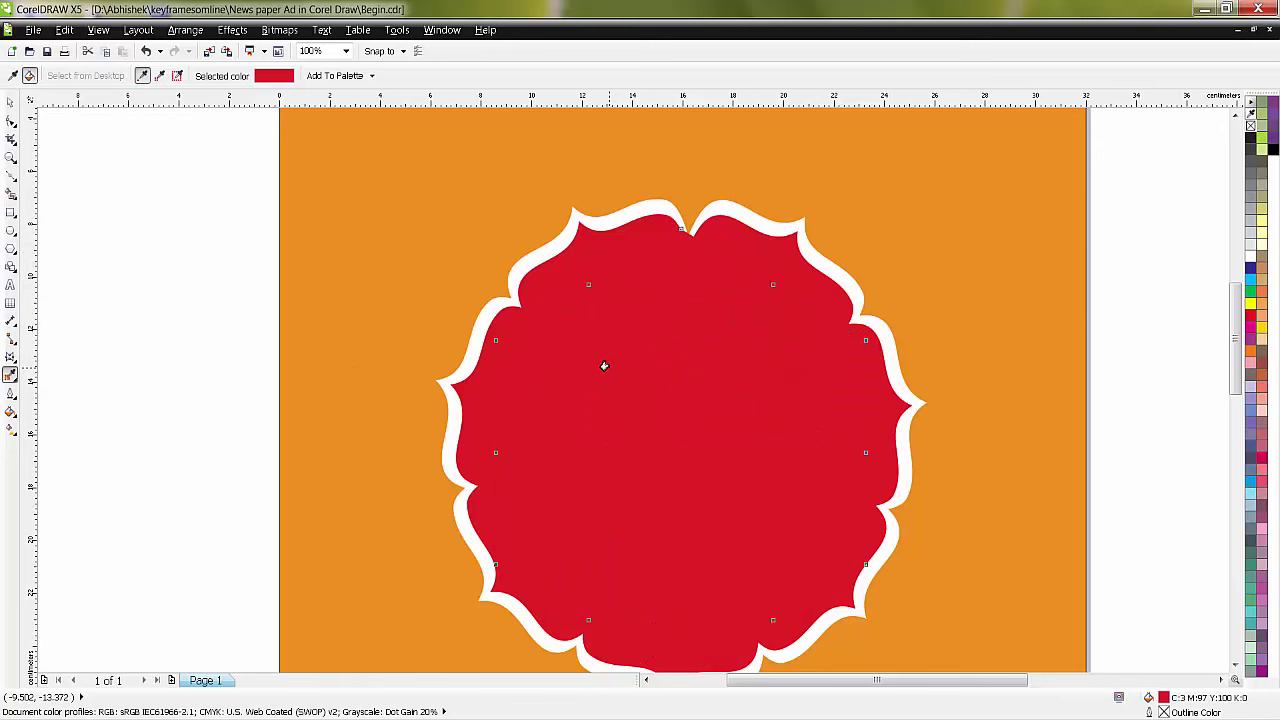
key(ctrl+z)
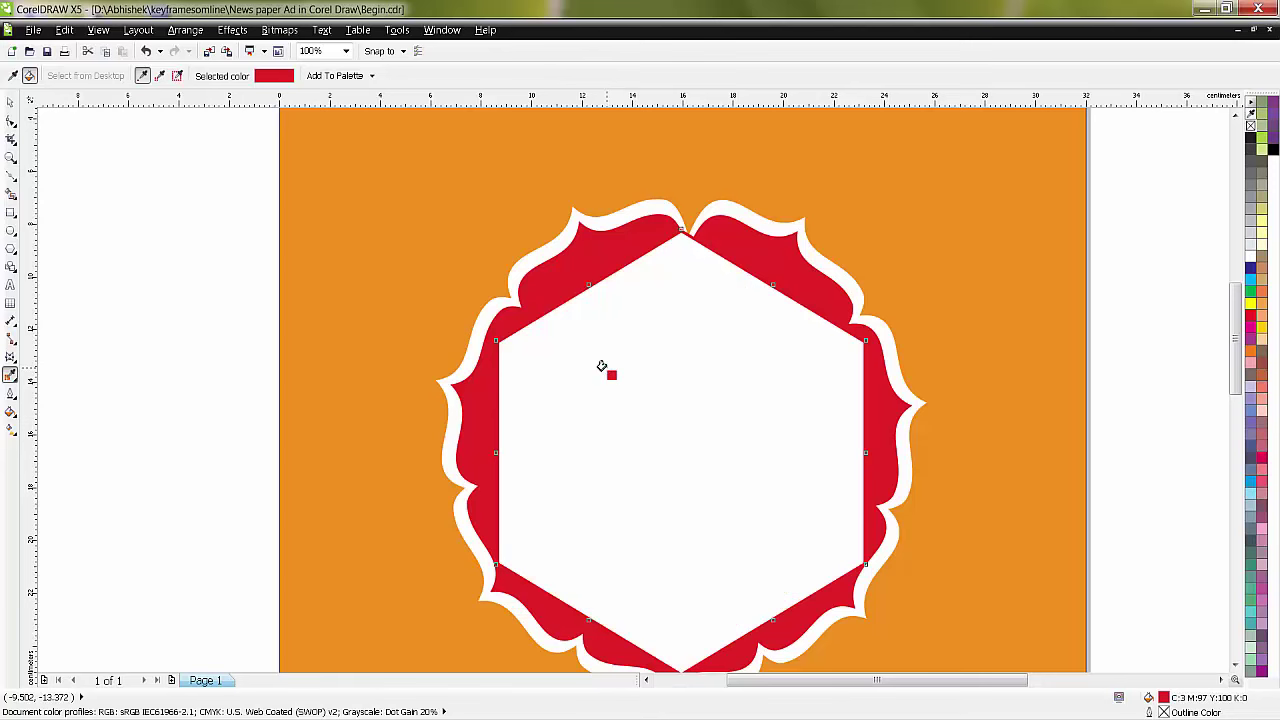
click(10, 101)
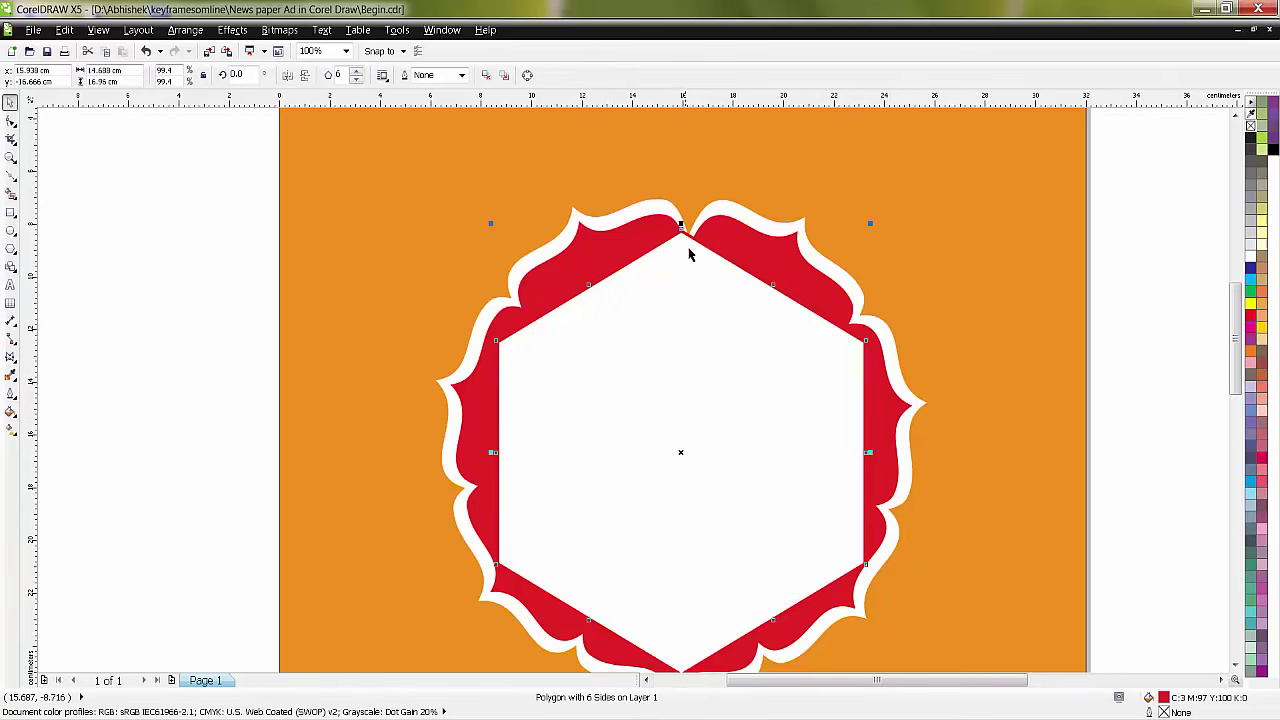
scroll(688, 254, up, 2)
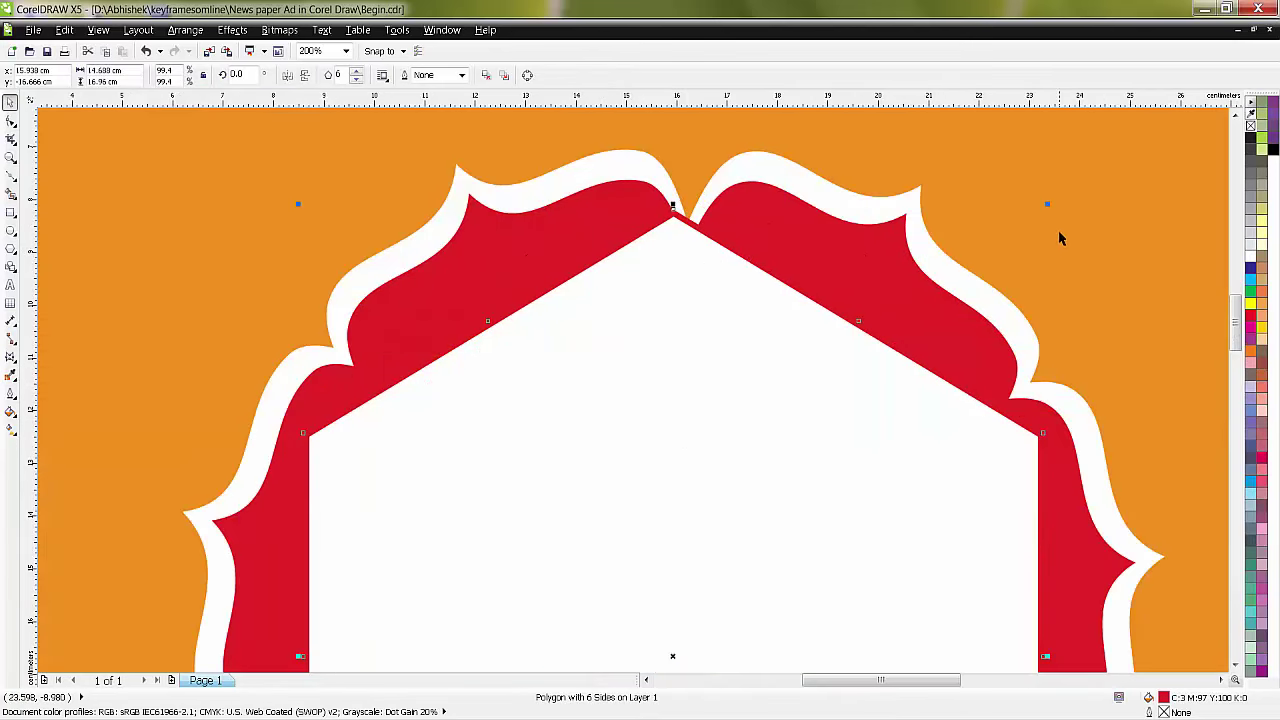
drag(1049, 203, 1053, 203)
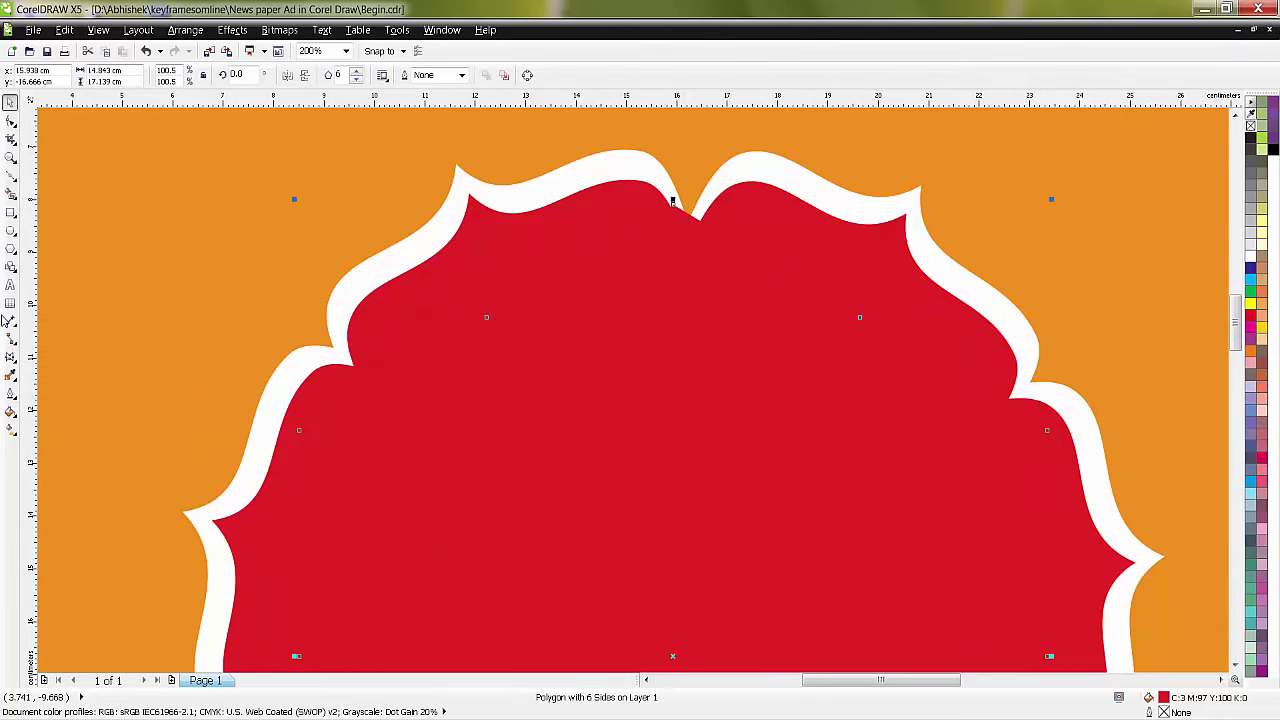
Step: Sample the orange background colour and fill the centre hexagon with it
click(10, 375)
click(190, 245)
click(537, 331)
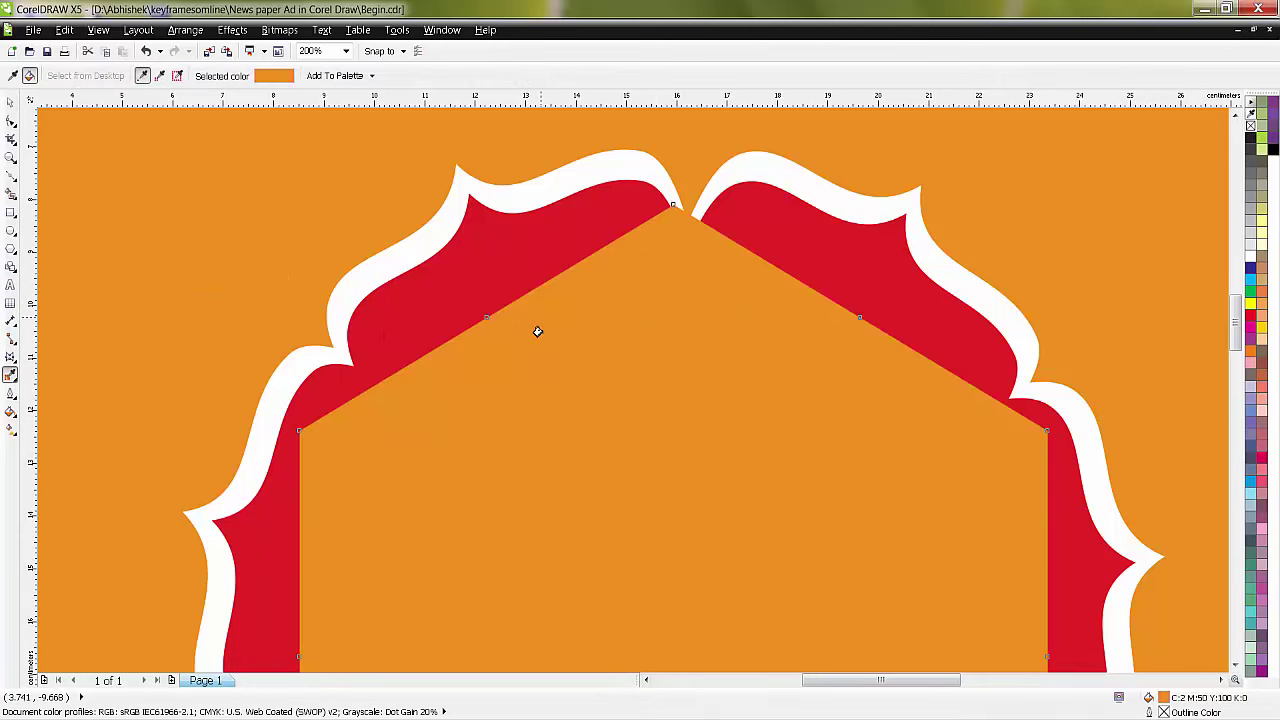
key(ctrl+z)
click(474, 224)
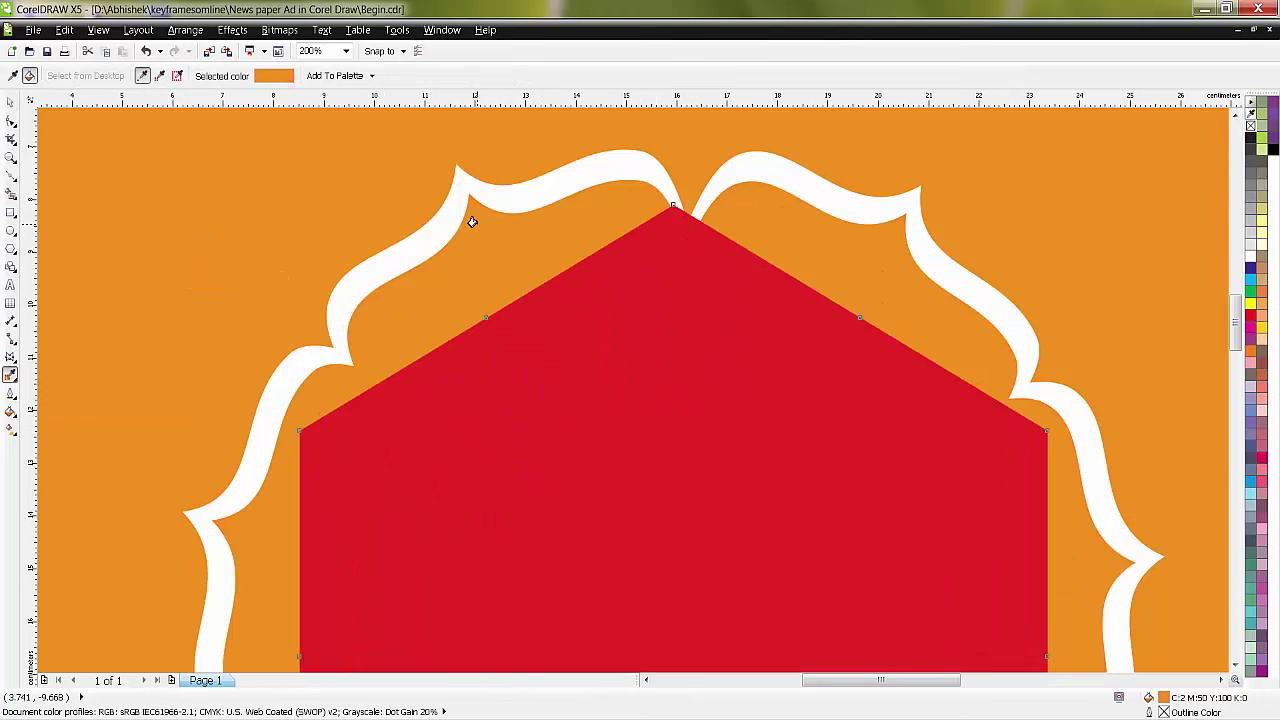
key(ctrl+z)
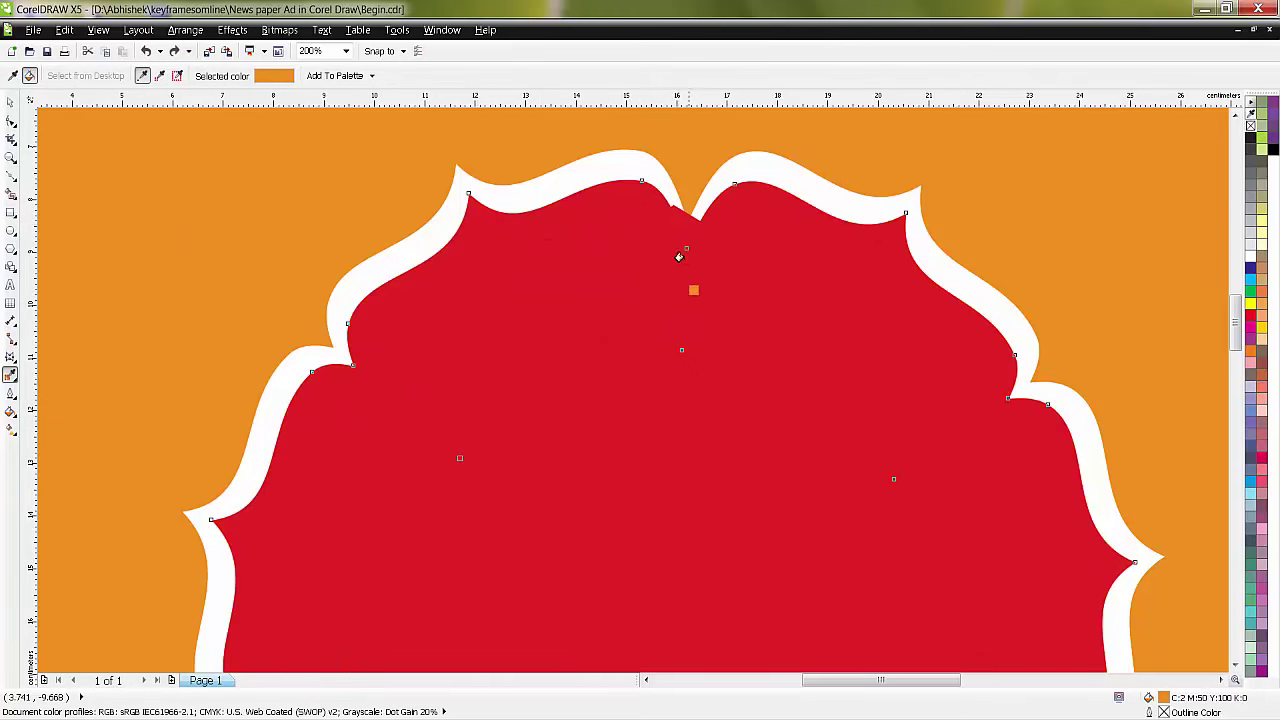
click(664, 237)
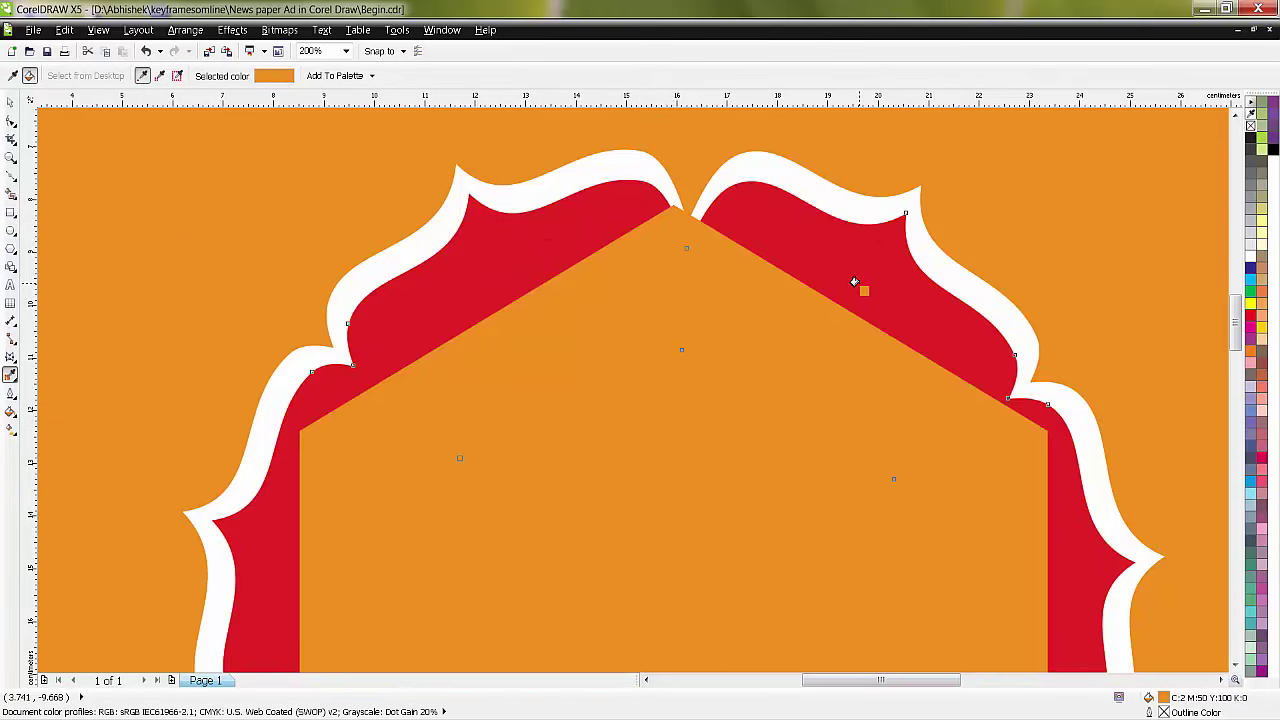
click(10, 101)
Step: Try sending the red scalloped shape backward, then undo and restore the previous state
click(785, 254)
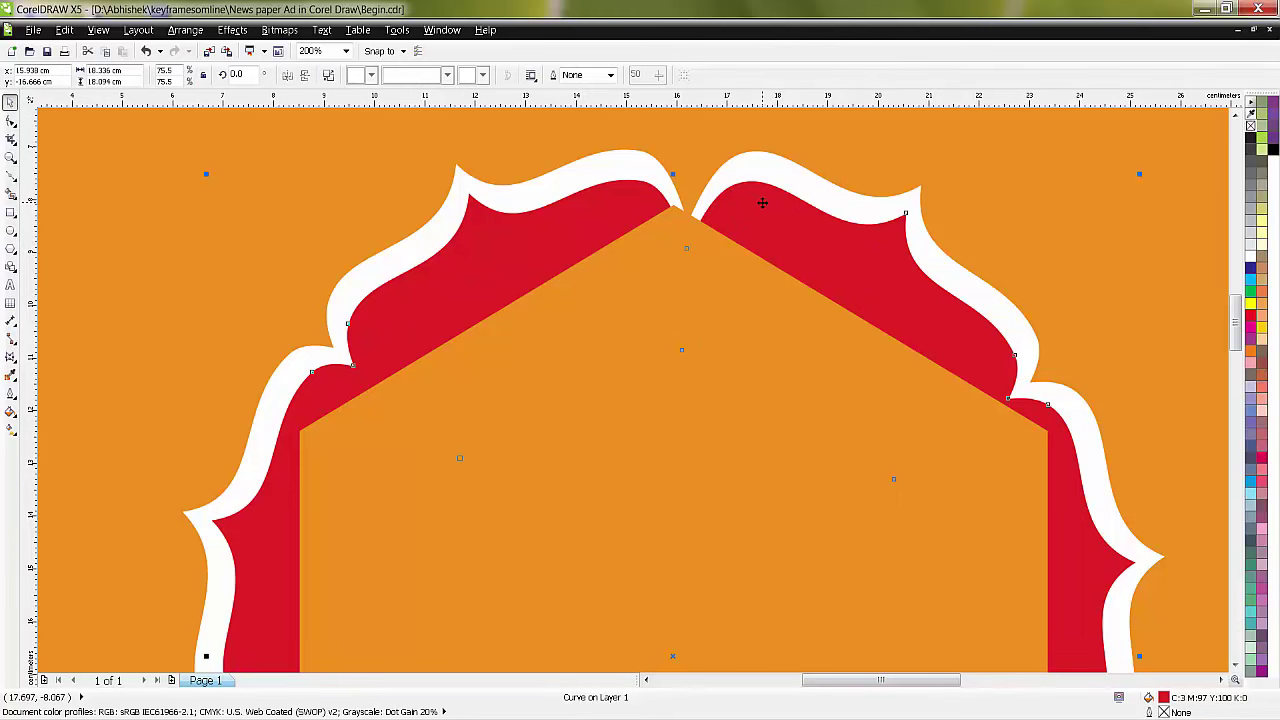
key(ctrl+Page_Down)
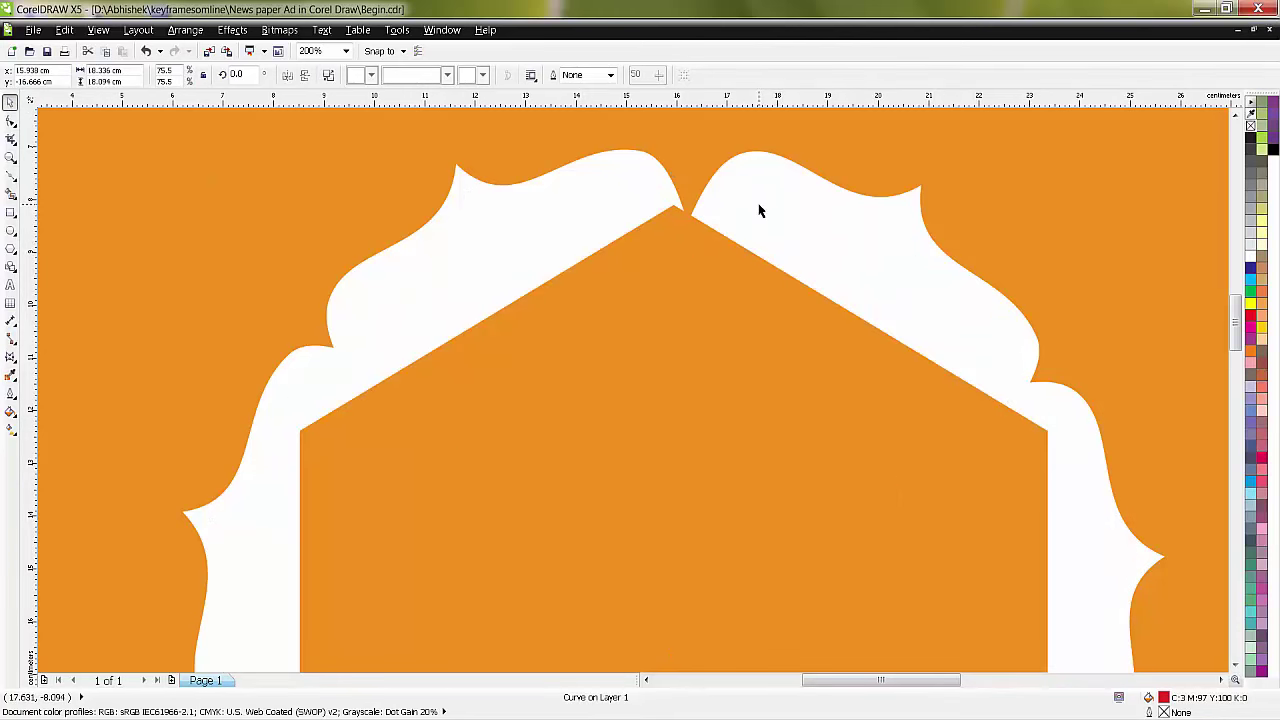
key(ctrl+z)
scroll(743, 383, down, 2)
click(714, 429)
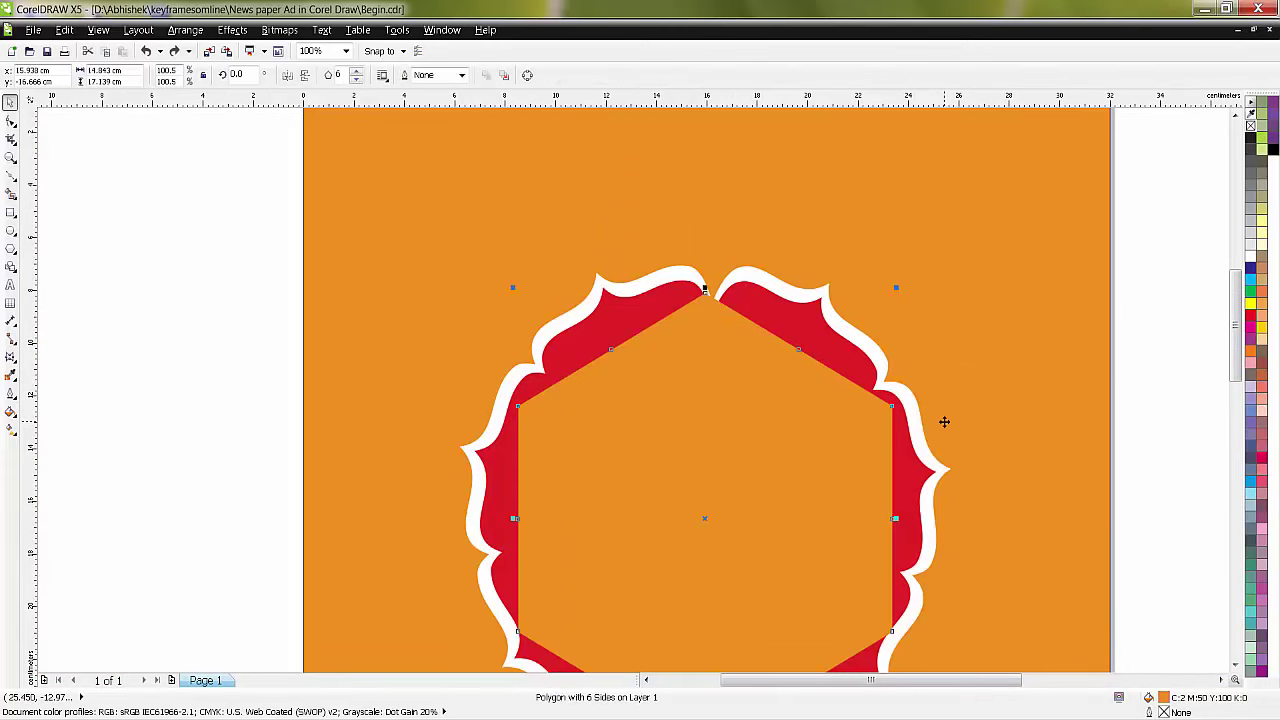
key(ctrl+shift+z)
scroll(646, 357, up, 2)
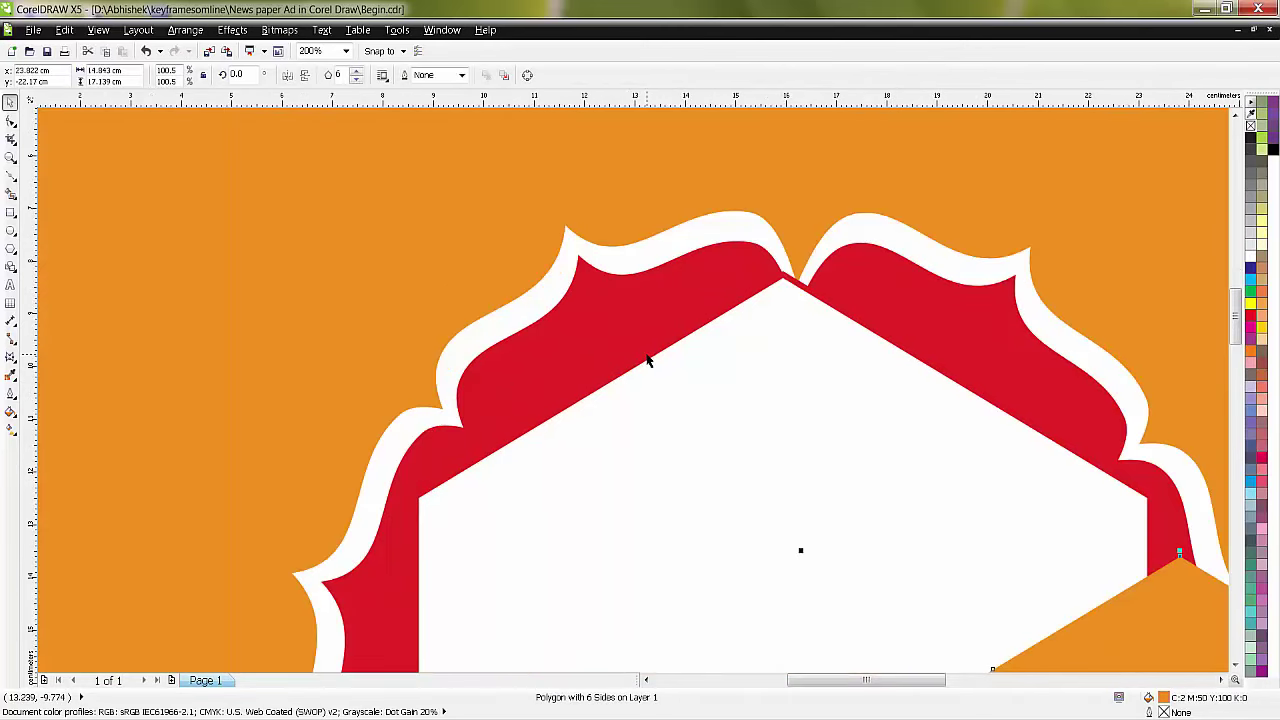
click(648, 360)
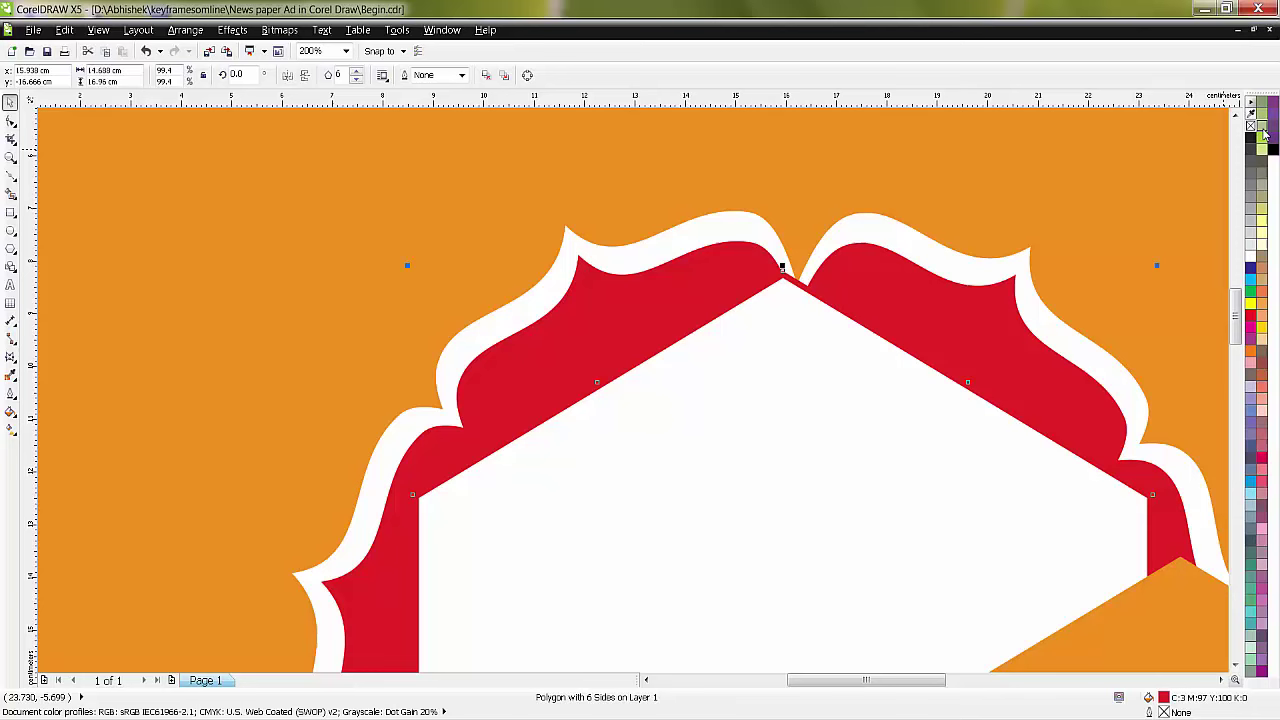
Step: Give the hexagon a 1 px outline after first trying 3 px
scroll(790, 277, up, 2)
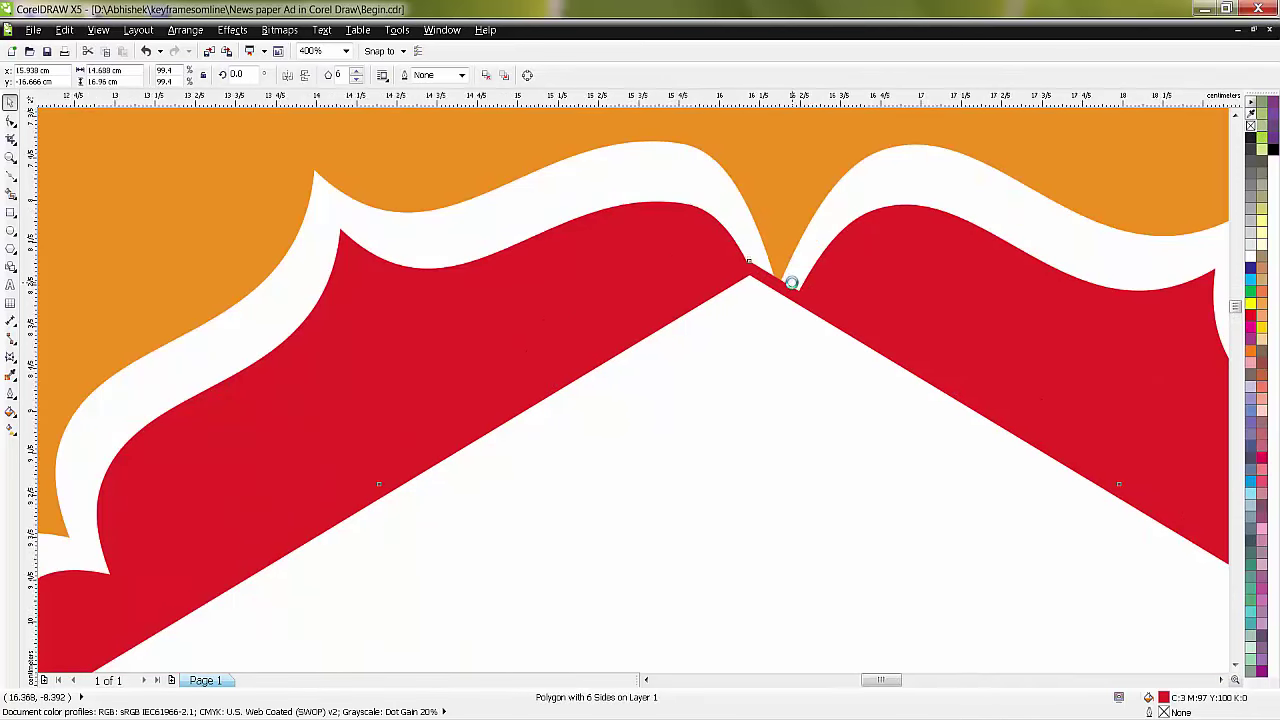
scroll(730, 220, up, 3)
click(707, 187)
click(679, 247)
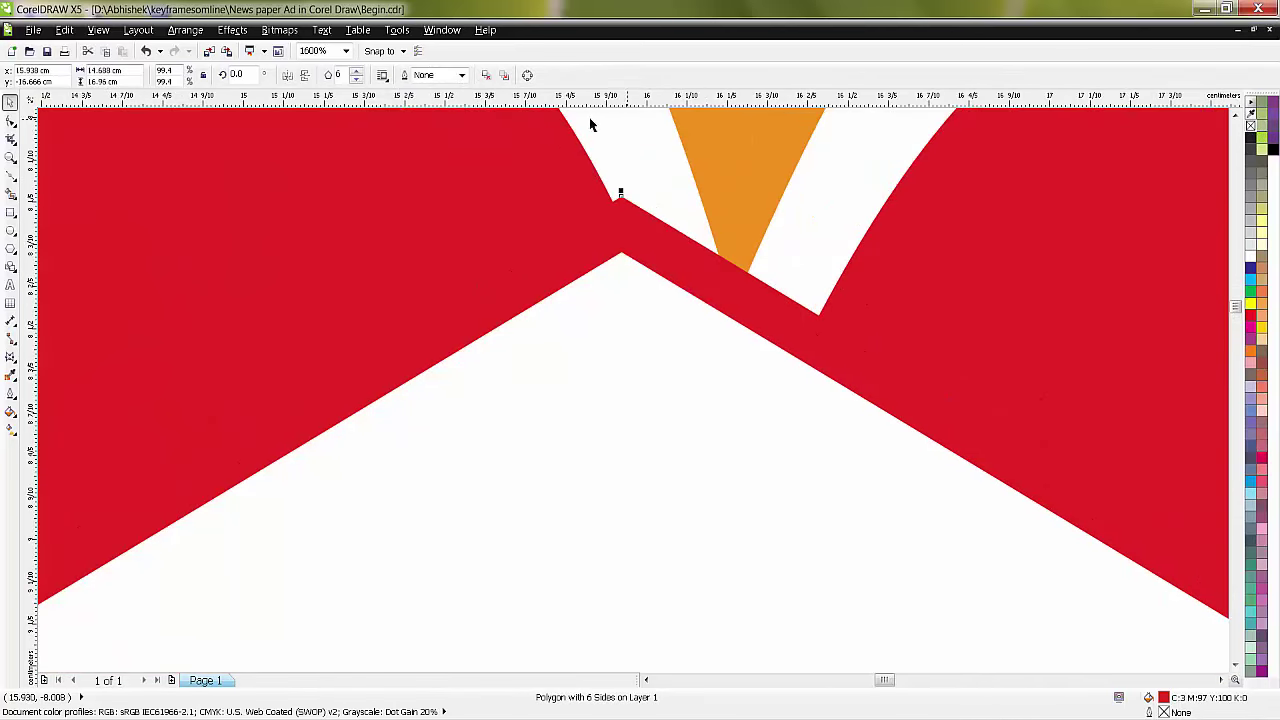
click(461, 75)
click(438, 140)
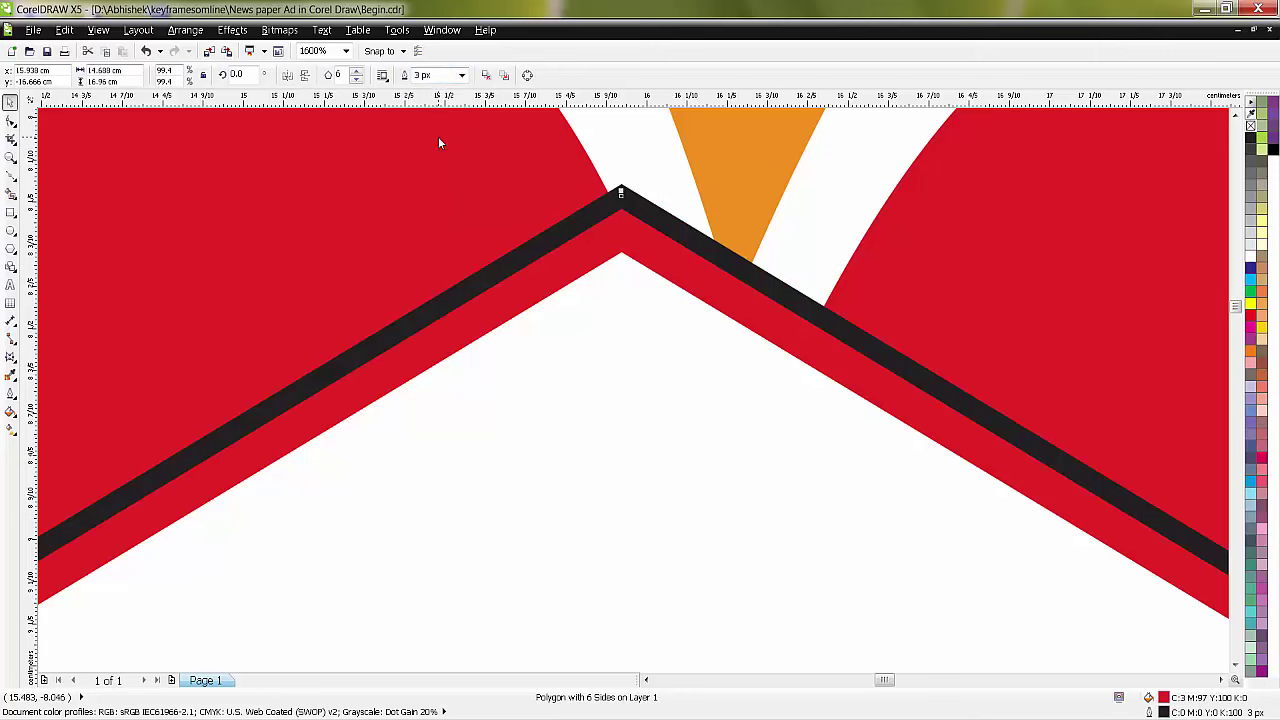
click(461, 75)
click(425, 113)
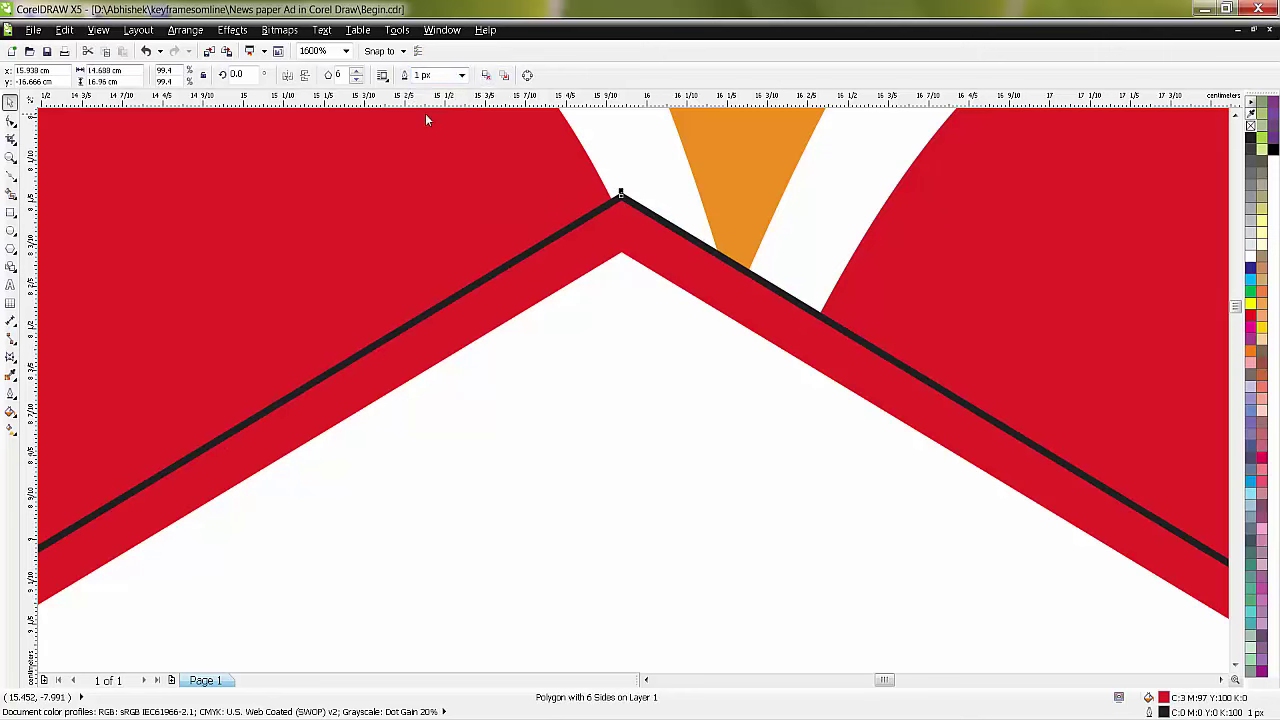
scroll(648, 290, down, 3)
scroll(654, 337, down, 2)
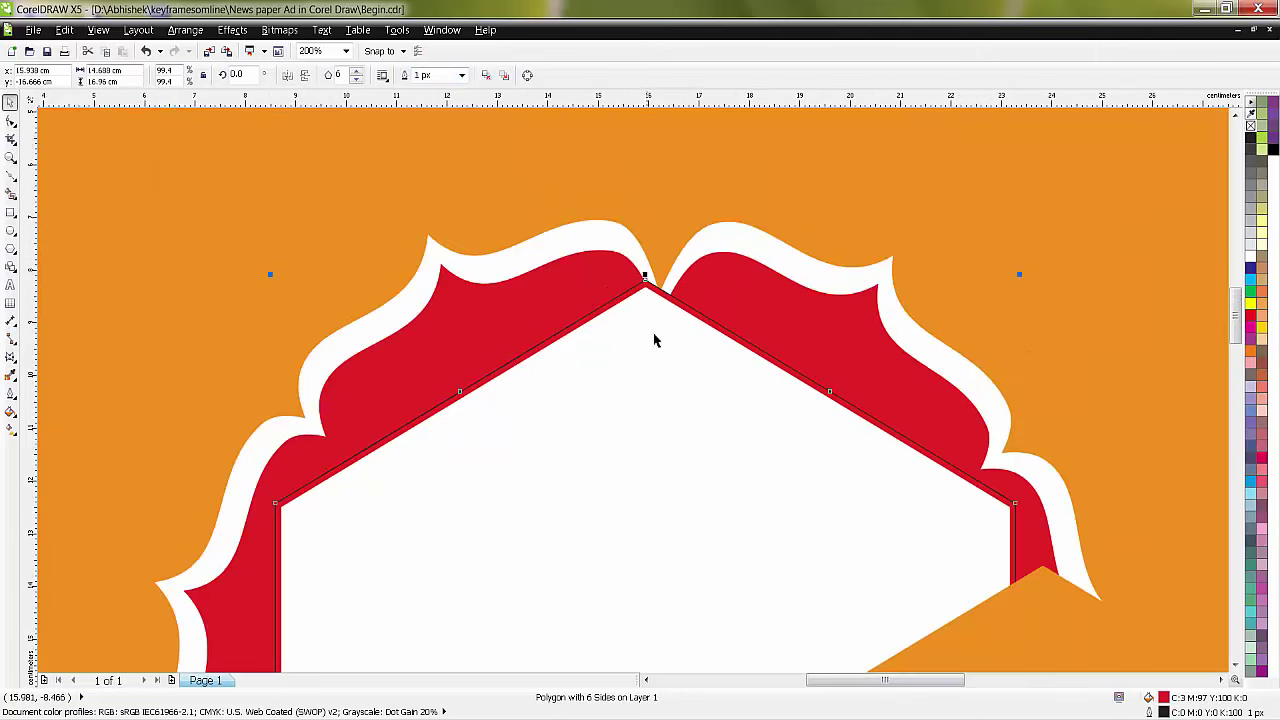
click(1022, 657)
Step: Zoom into the badge and centre the orange hexagon inside the scalloped frame
scroll(1020, 640, down, 1)
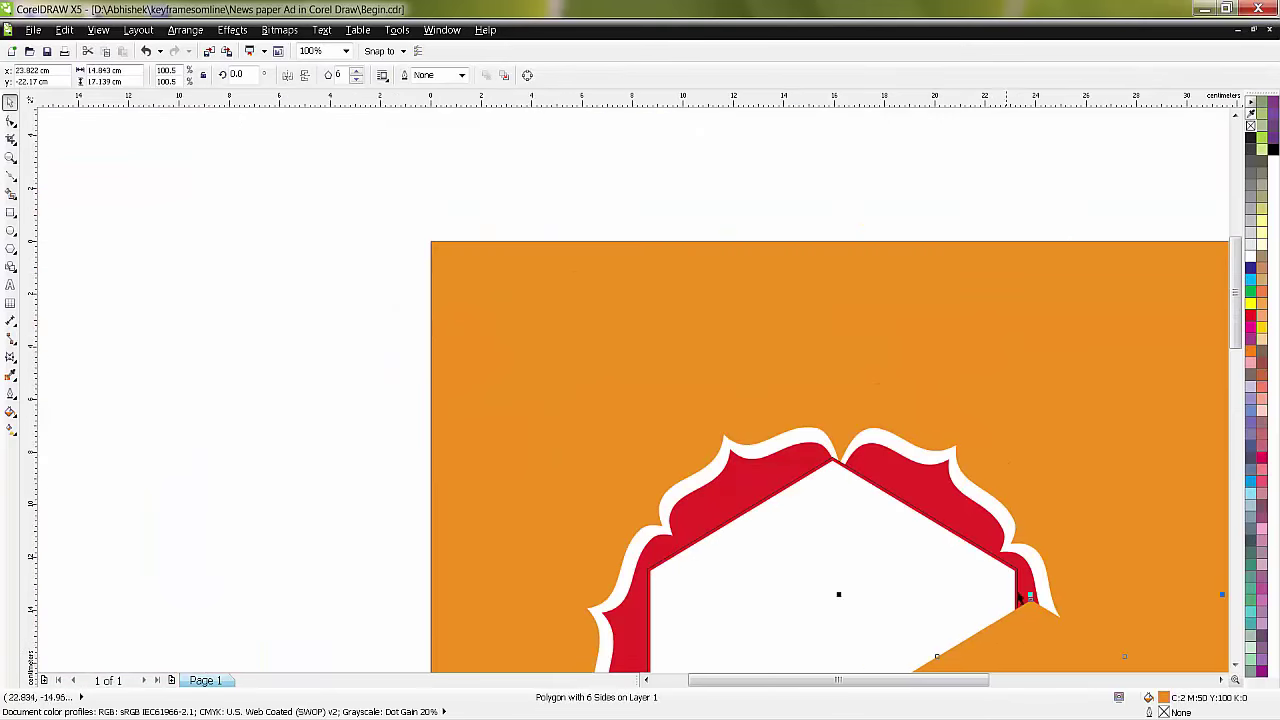
scroll(1035, 513, down, 1)
scroll(1037, 514, down, 1)
key(z)
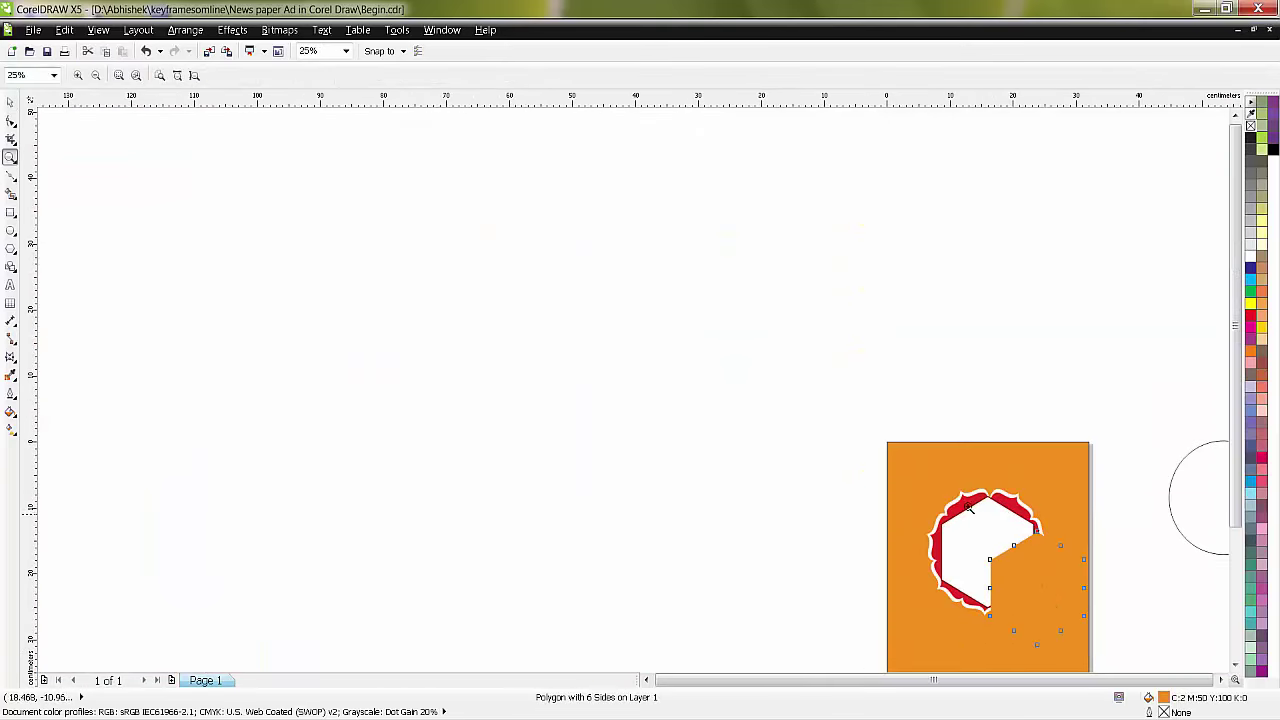
drag(887, 447, 1100, 650)
key(space)
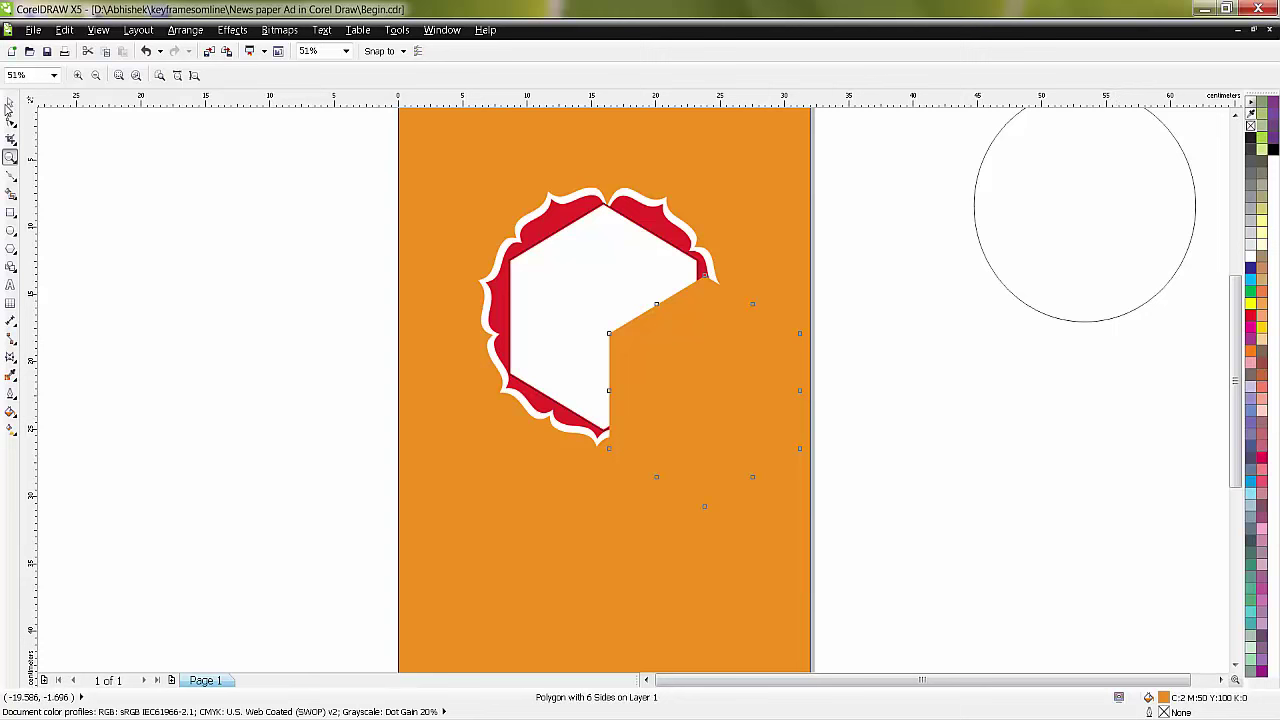
drag(696, 388, 604, 318)
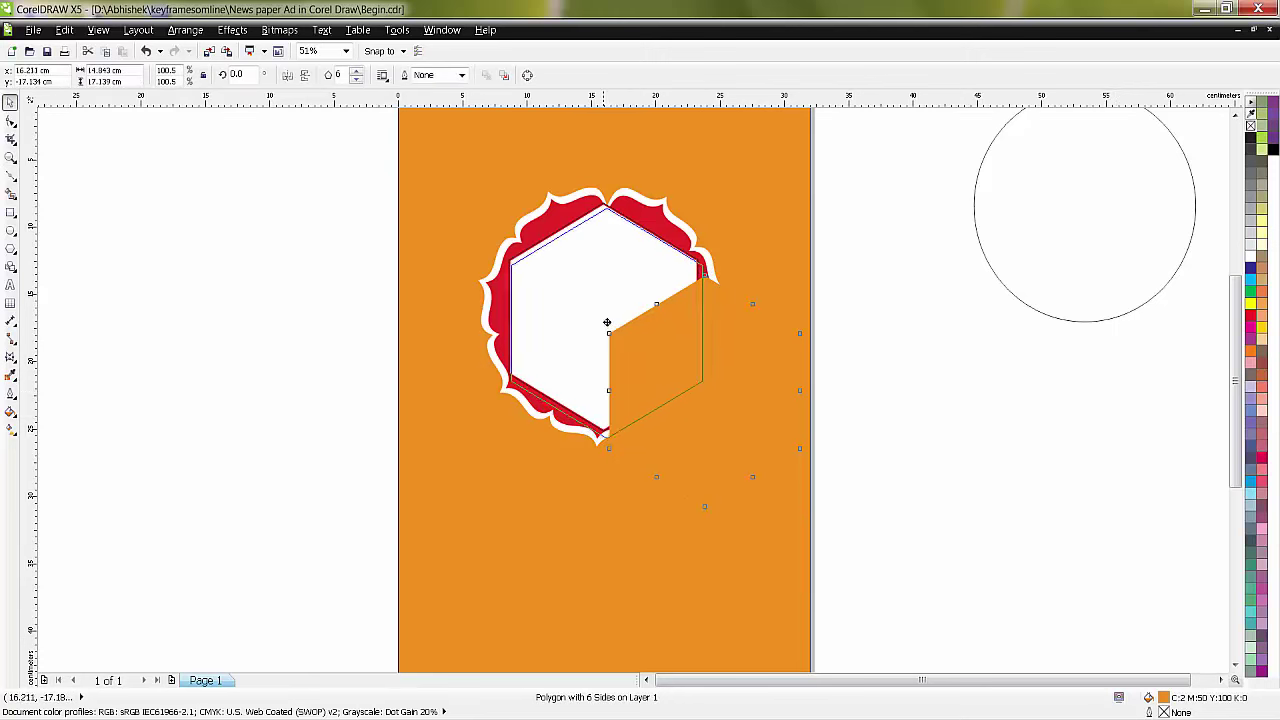
scroll(605, 318, up, 2)
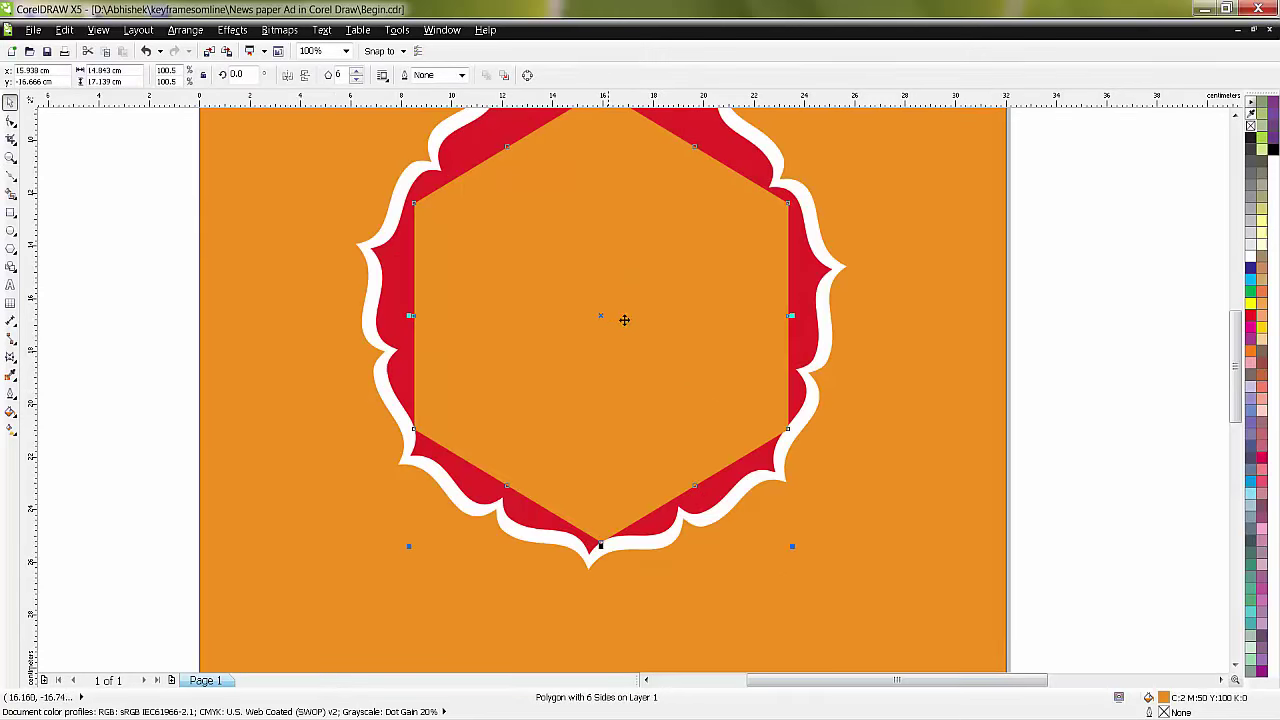
shift+click(728, 302)
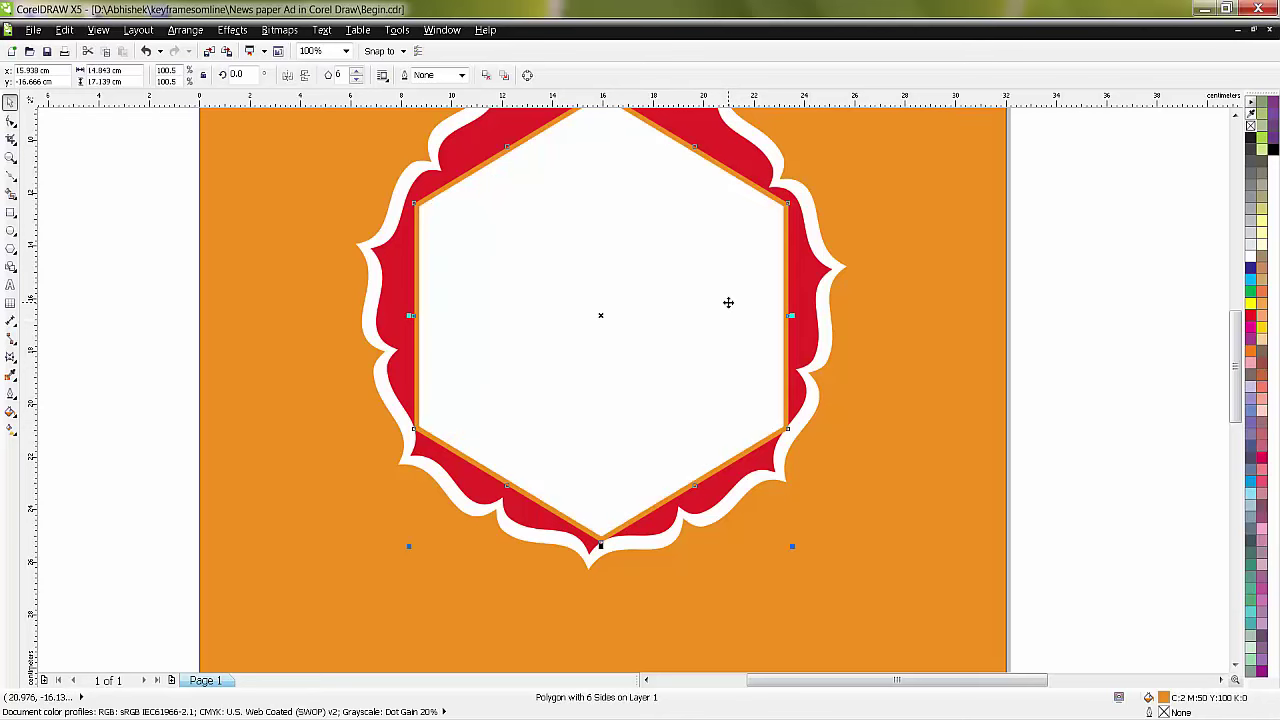
Step: Enlarge the hexagon slightly
scroll(714, 152, up, 2)
scroll(766, 200, down, 2)
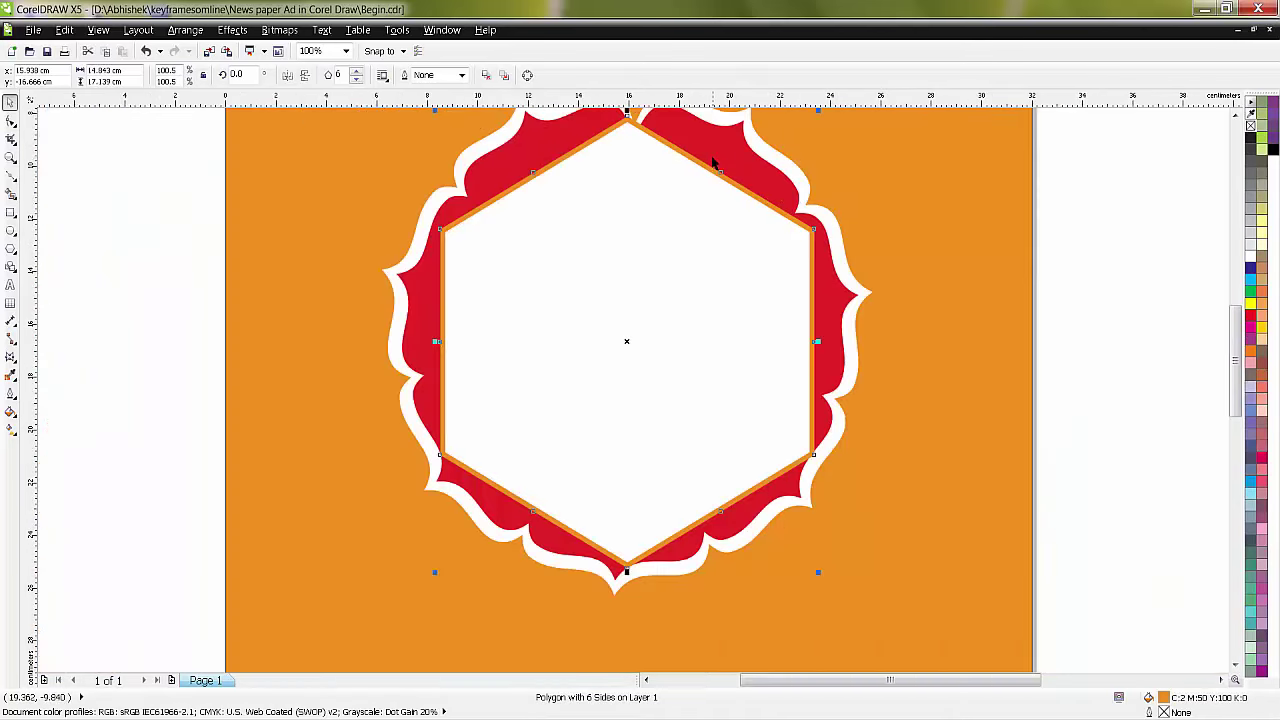
scroll(712, 160, up, 2)
click(1235, 113)
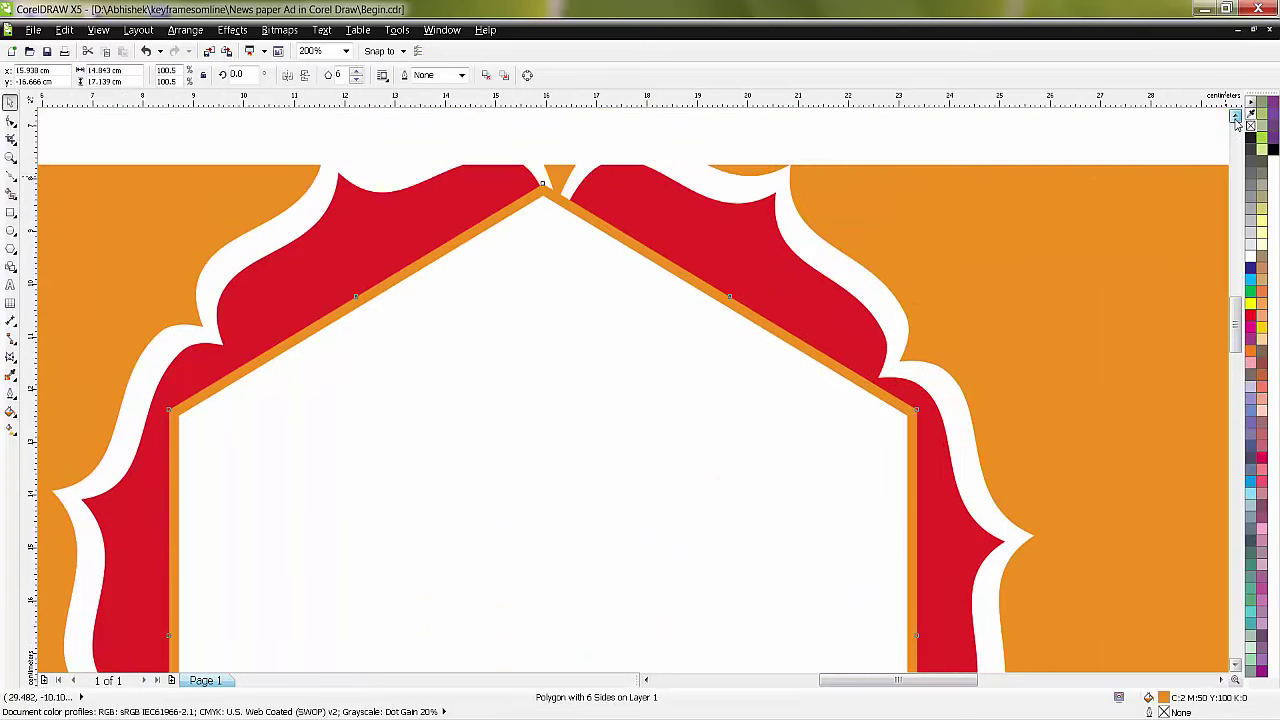
drag(919, 235, 918, 238)
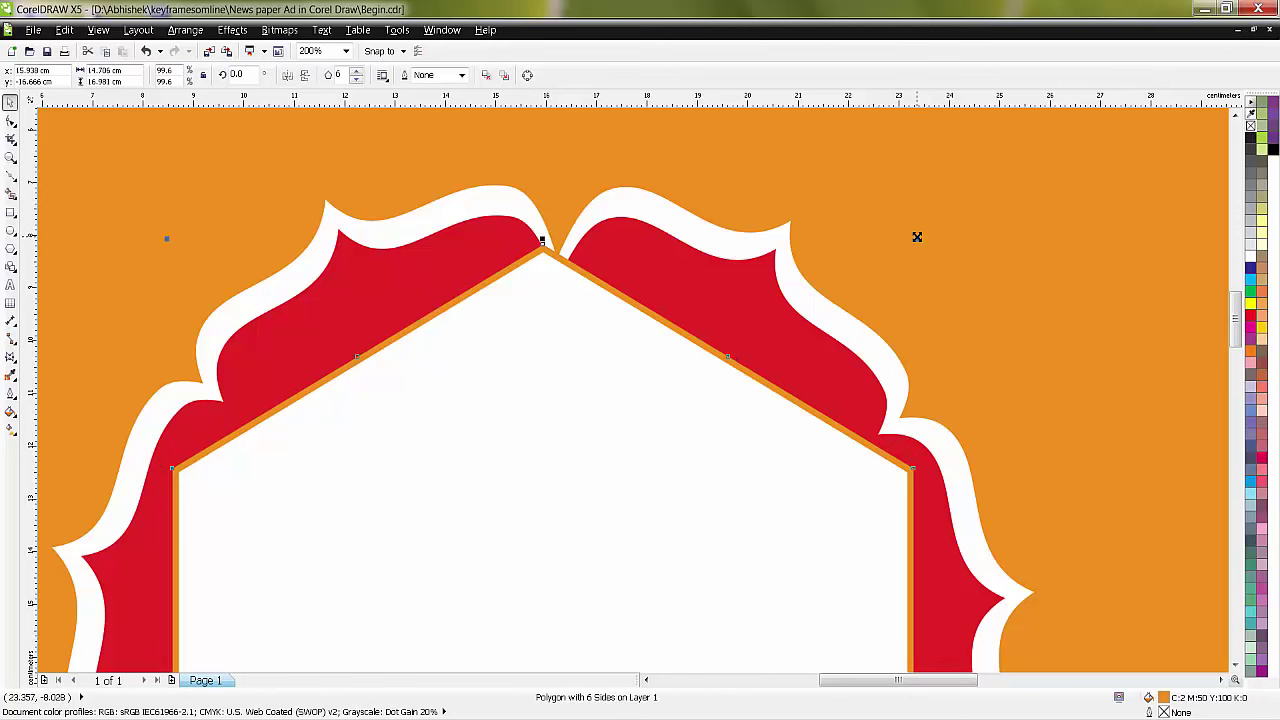
click(585, 235)
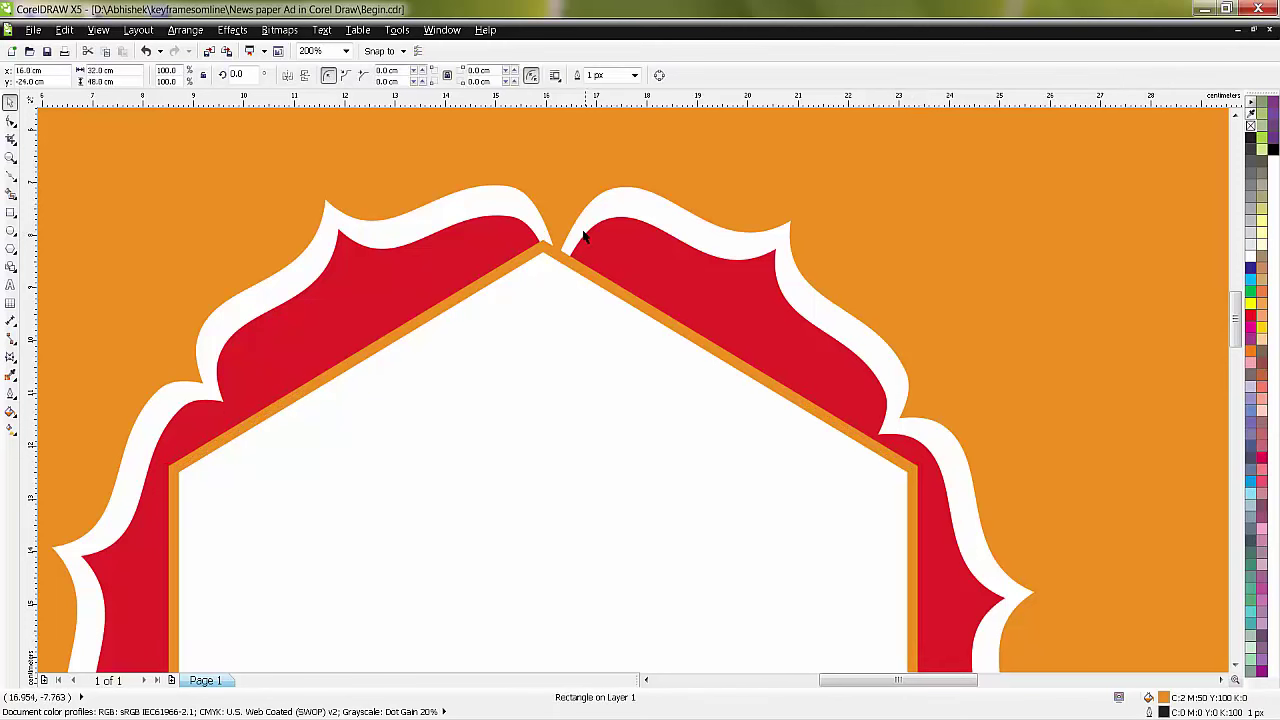
Step: Reposition the hexagons so the white one sits centred inside the orange one
mouse_move(544, 300)
mouse_down()
mouse_move(823, 428)
mouse_move(853, 426)
mouse_up()
drag(512, 352, 728, 346)
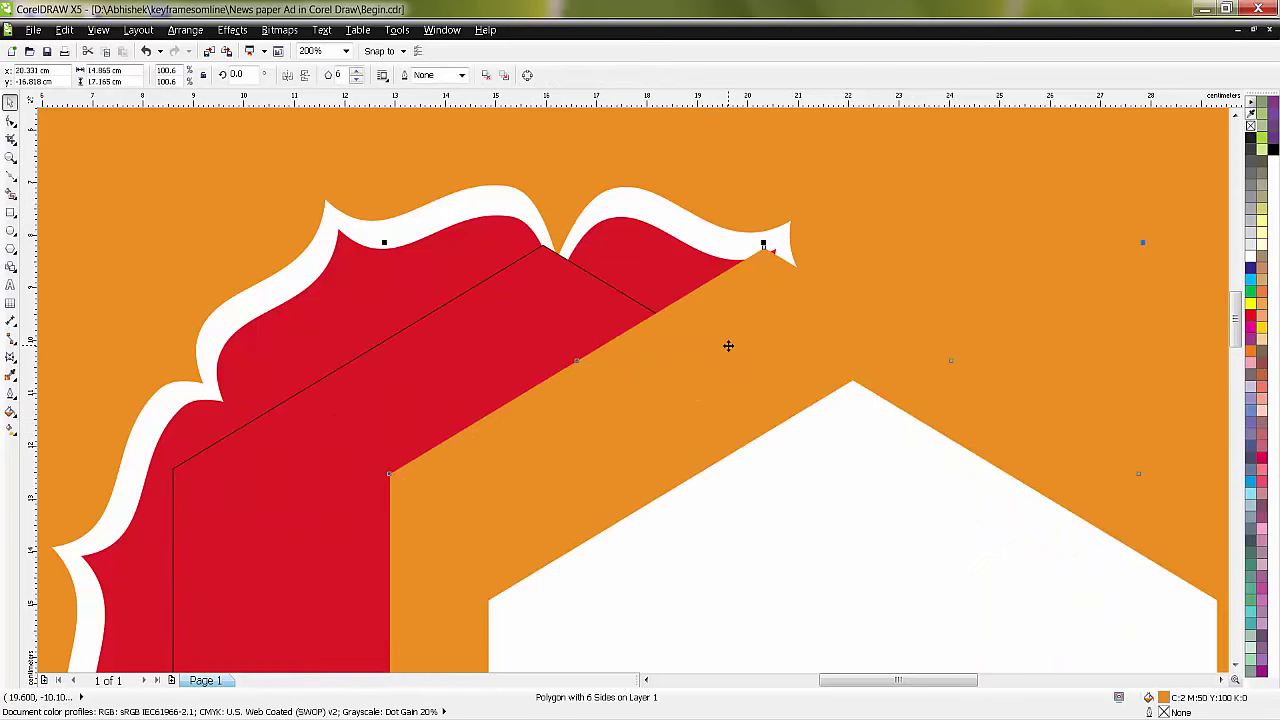
click(727, 345)
drag(518, 331, 517, 325)
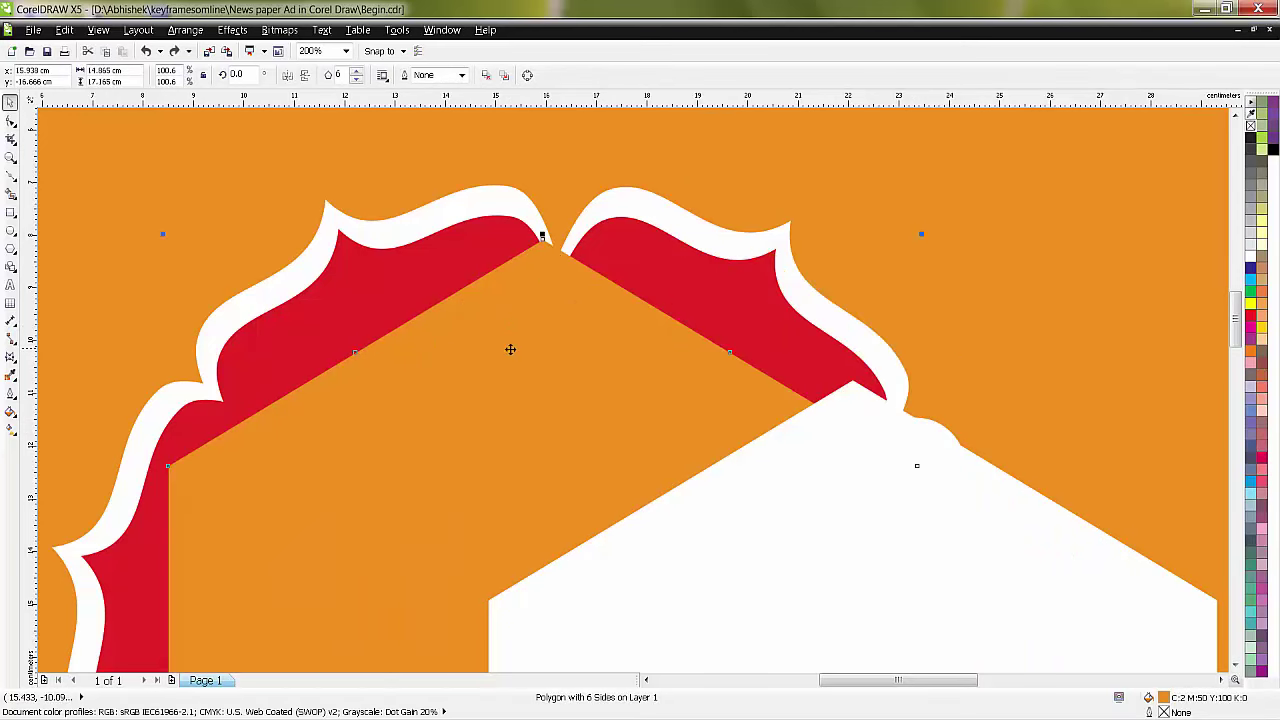
key(ctrl+z)
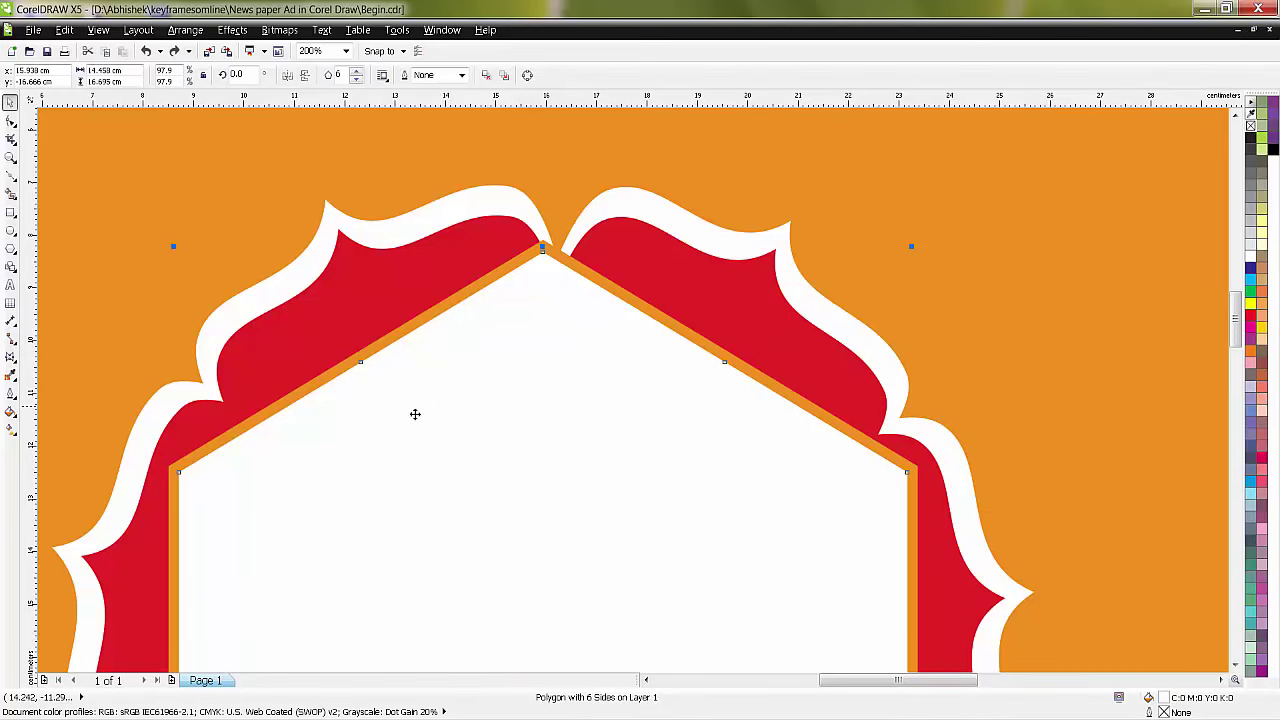
Step: Send the larger hexagon back to form a red band and remove its black outline
click(468, 297)
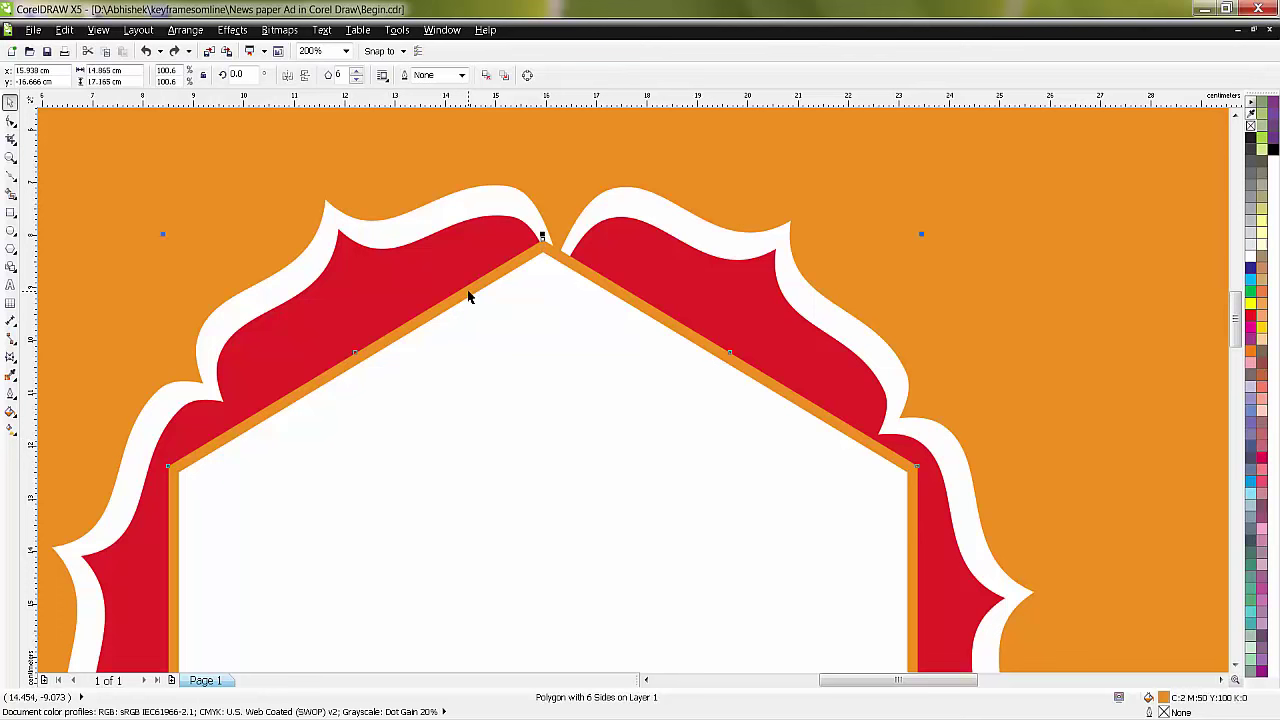
key(ctrl+Page_Down)
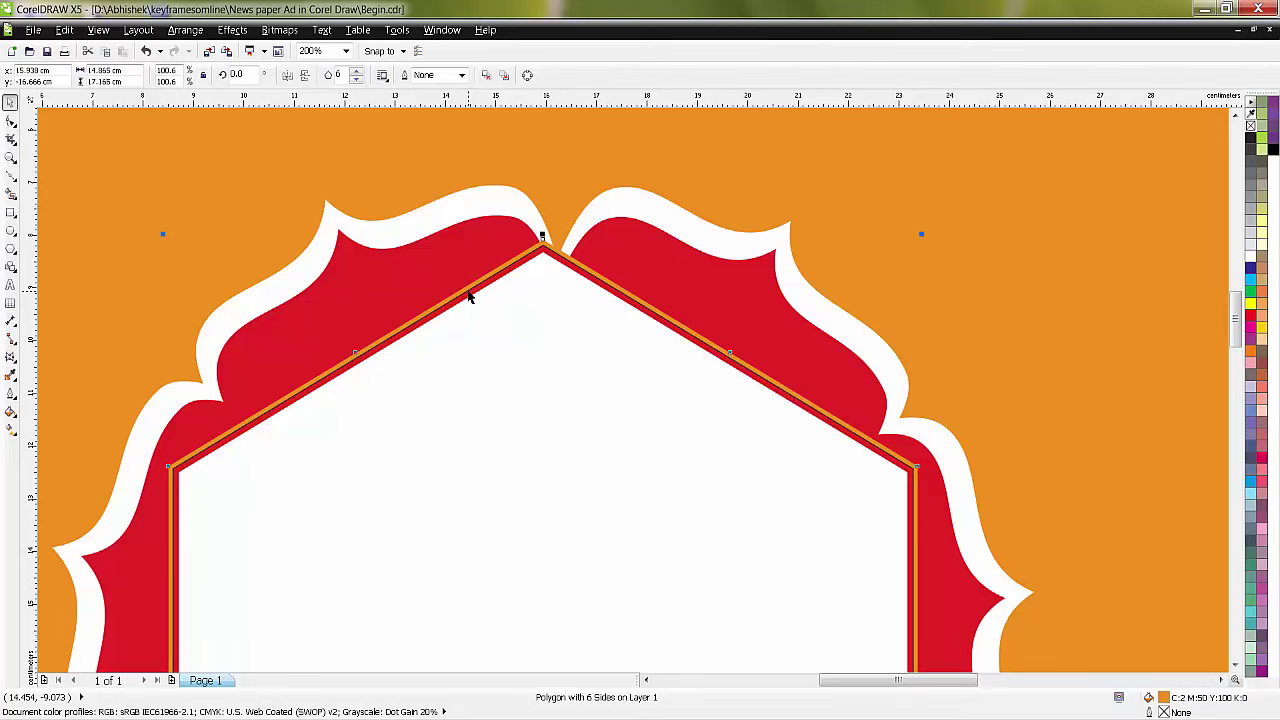
click(484, 281)
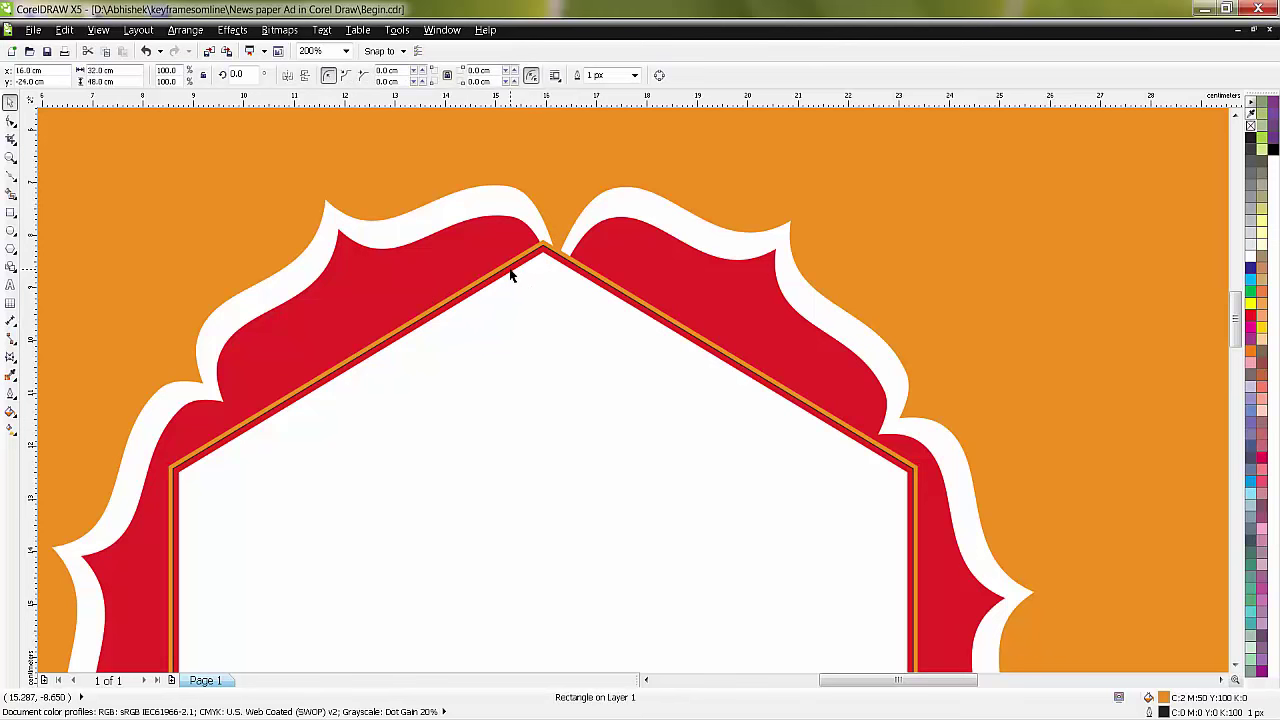
click(510, 276)
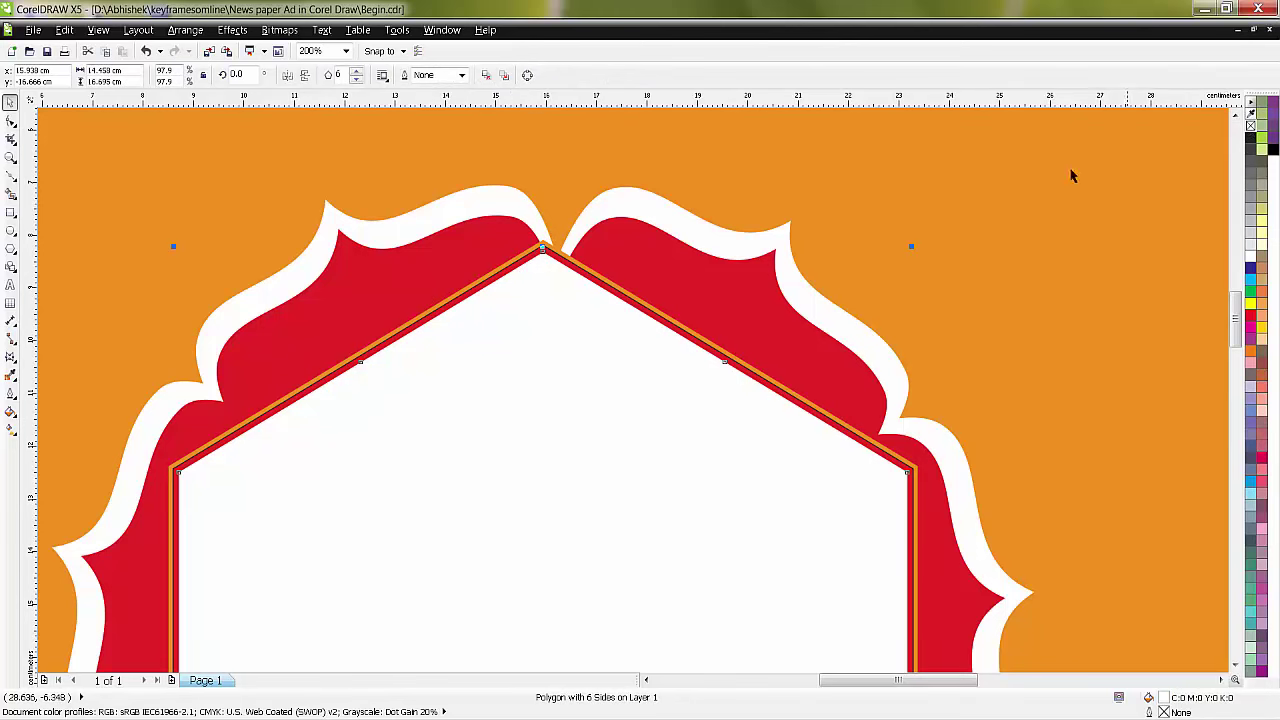
click(551, 238)
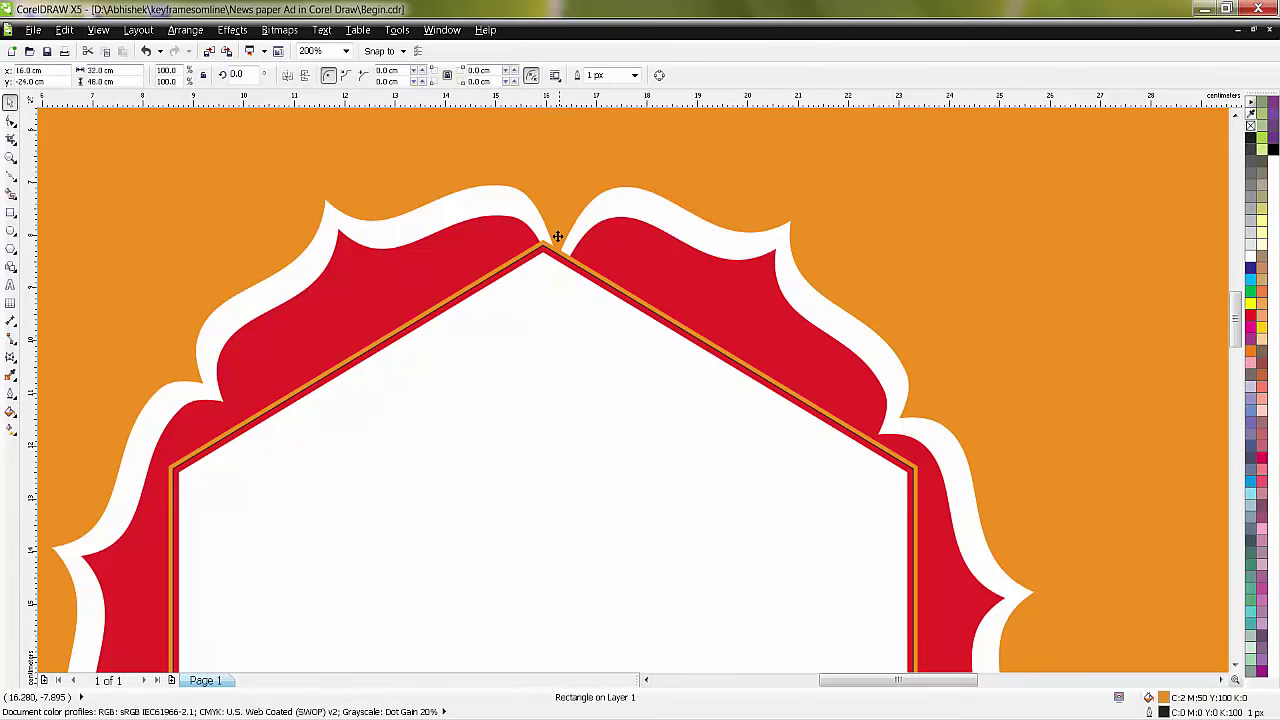
scroll(547, 264, up, 2)
scroll(547, 264, up, 1)
click(535, 199)
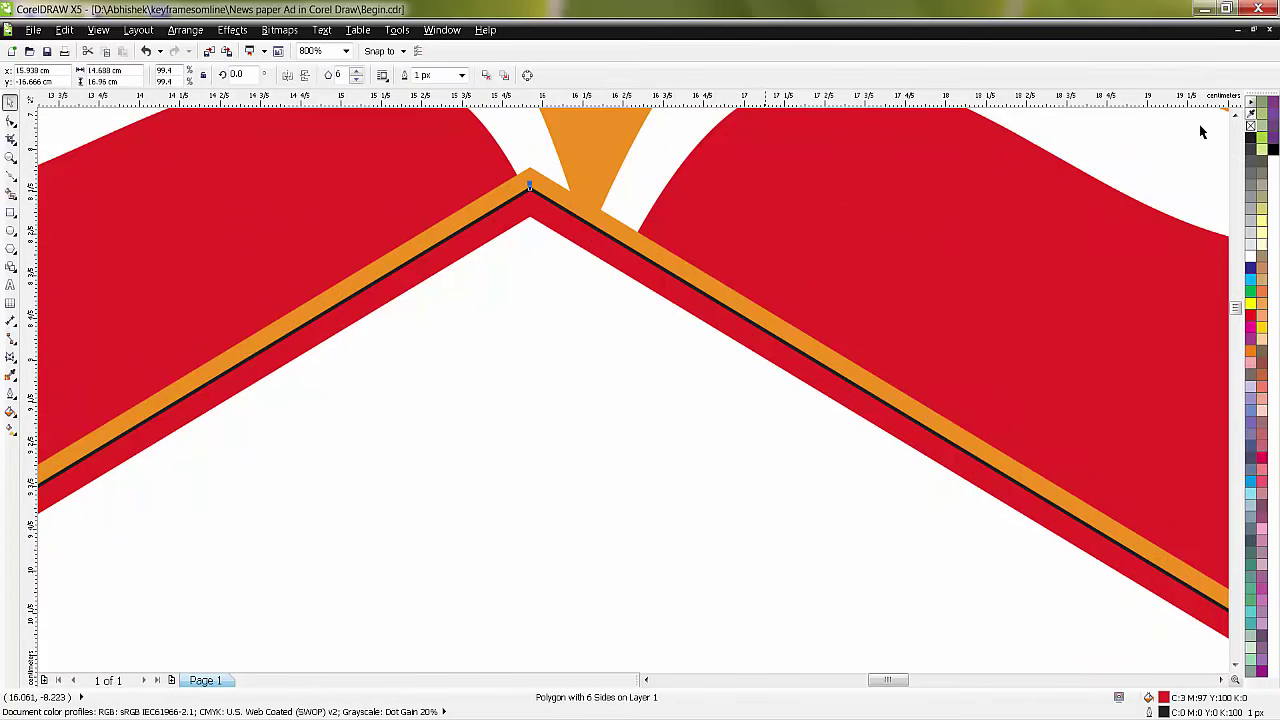
right_click(1250, 118)
scroll(680, 258, down, 1)
scroll(680, 258, down, 1)
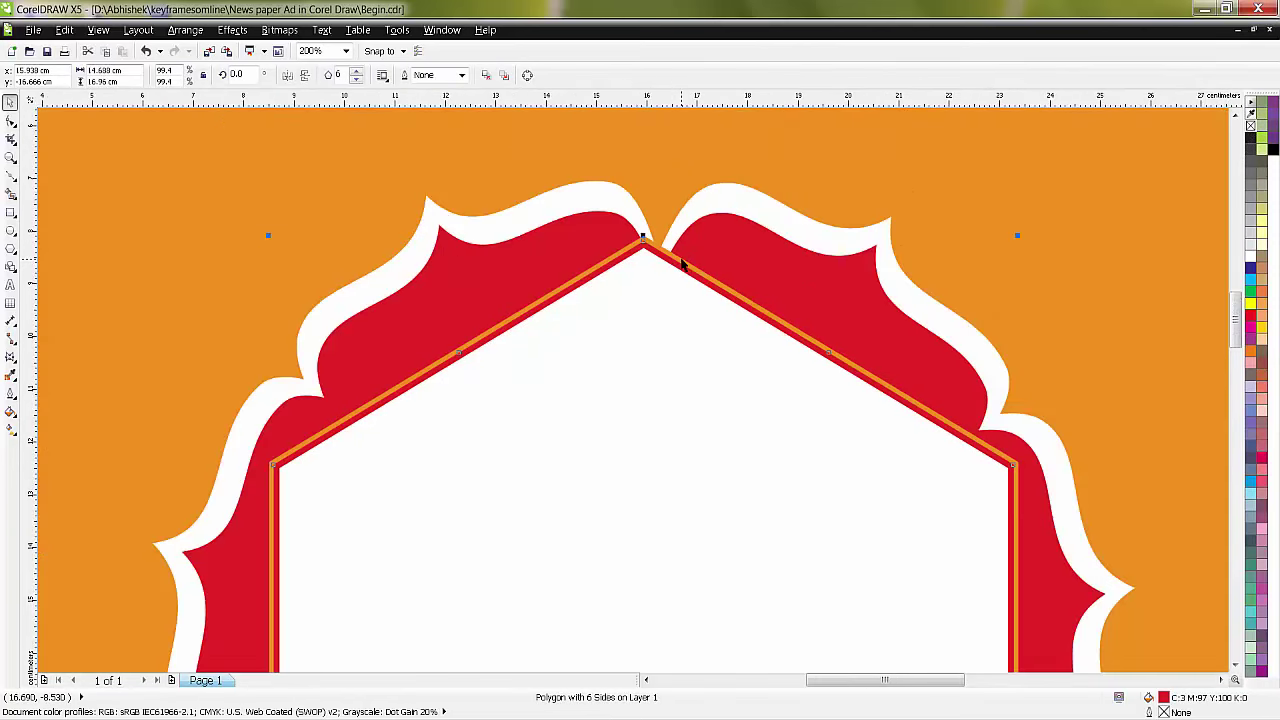
scroll(680, 258, down, 1)
Step: Draw a long rectangle across the hexagon's upper part and narrow it to fit
click(248, 352)
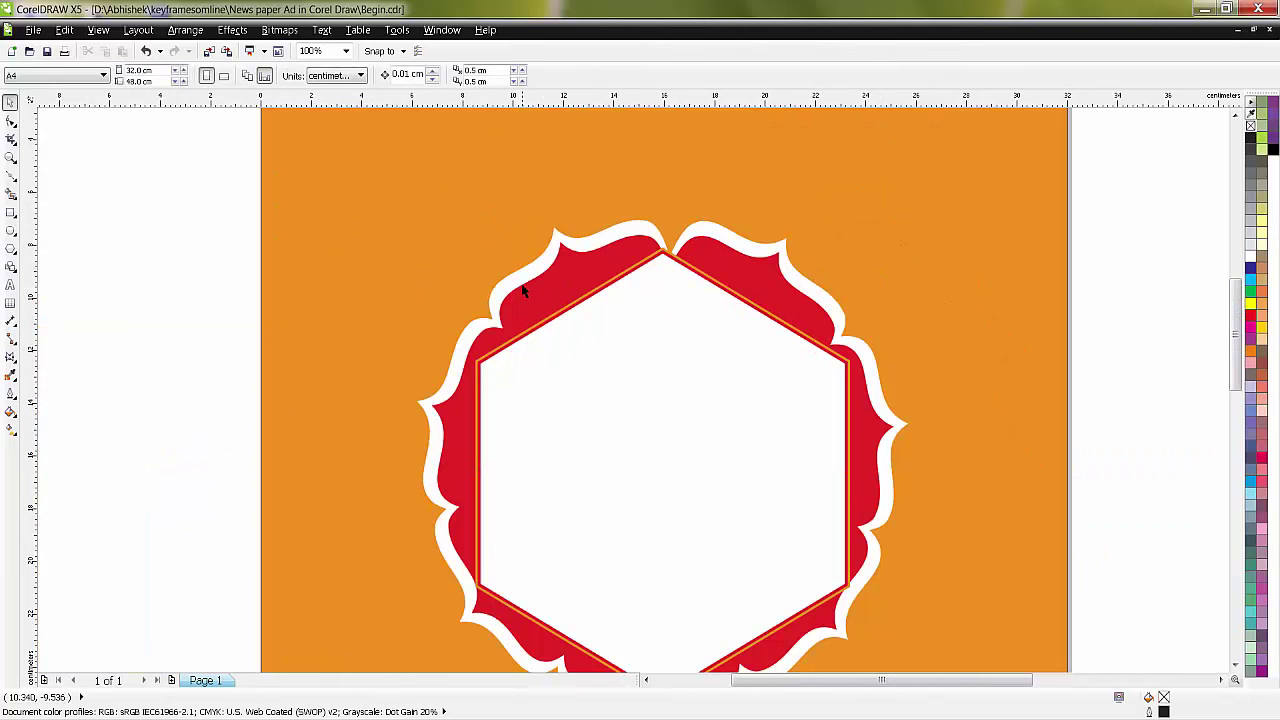
drag(1238, 362, 1238, 380)
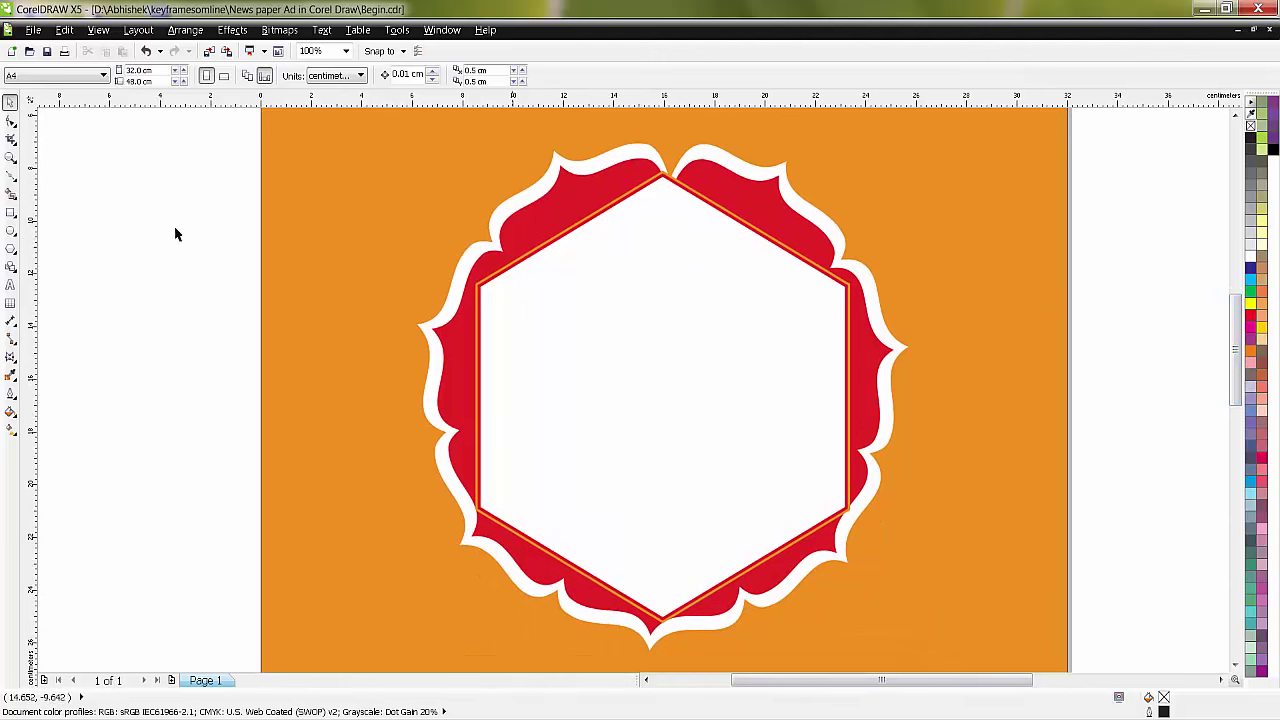
click(12, 212)
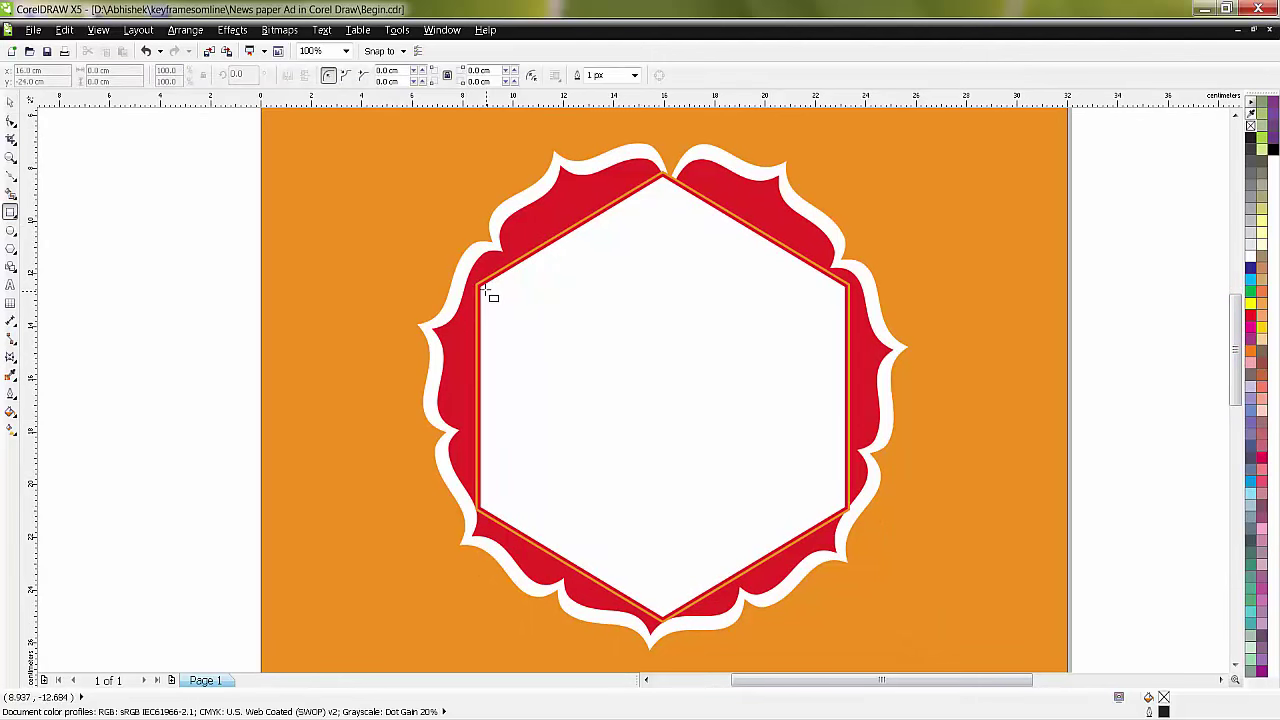
mouse_move(480, 287)
mouse_down()
mouse_move(846, 315)
mouse_move(846, 326)
mouse_up()
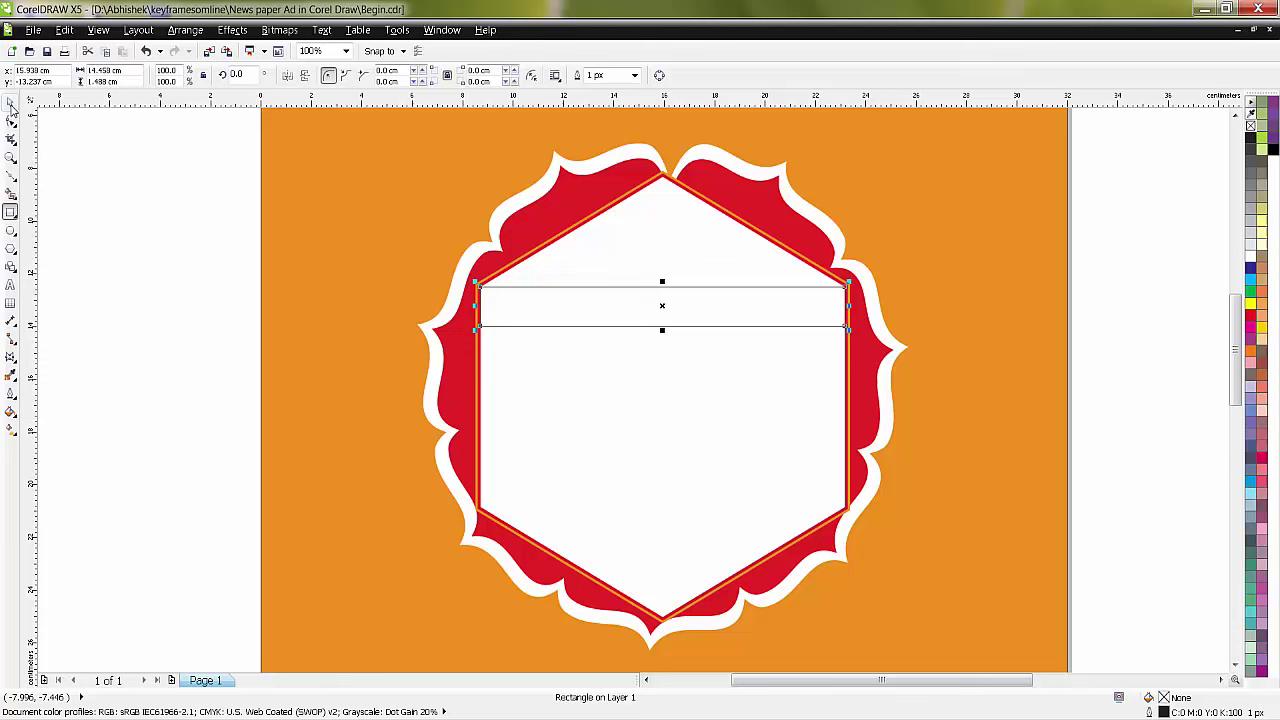
click(10, 101)
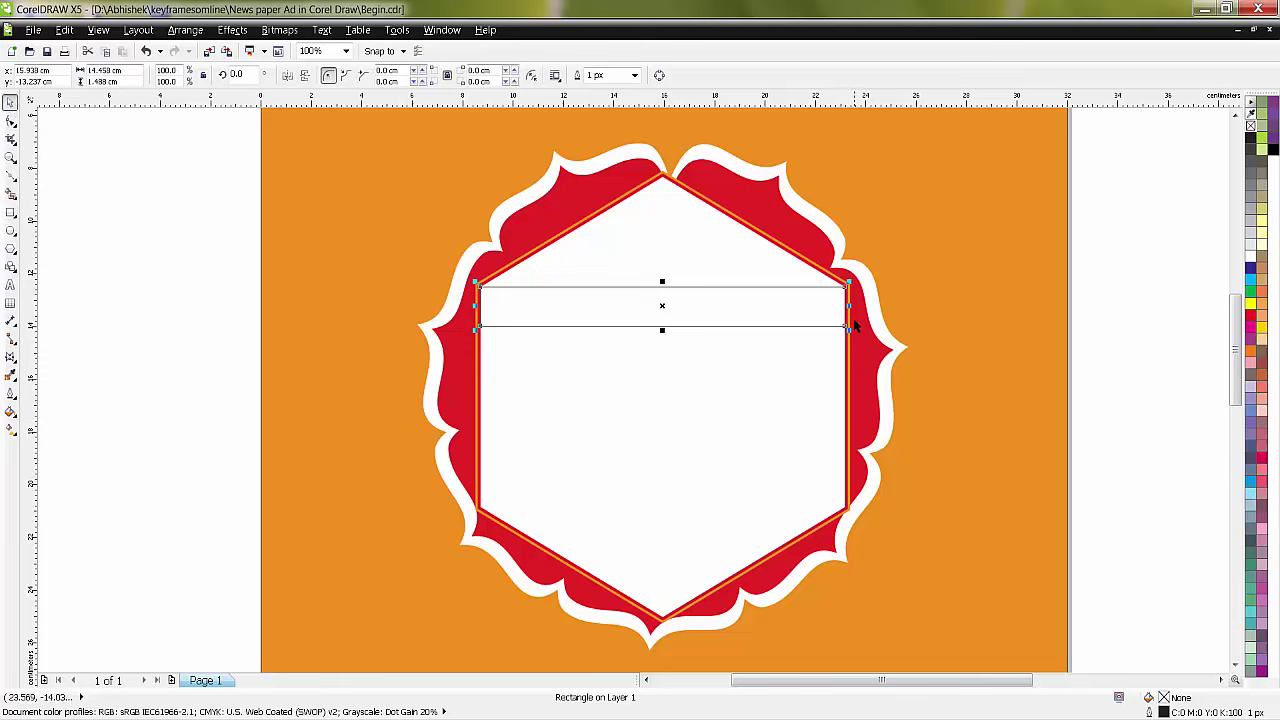
drag(847, 306, 828, 311)
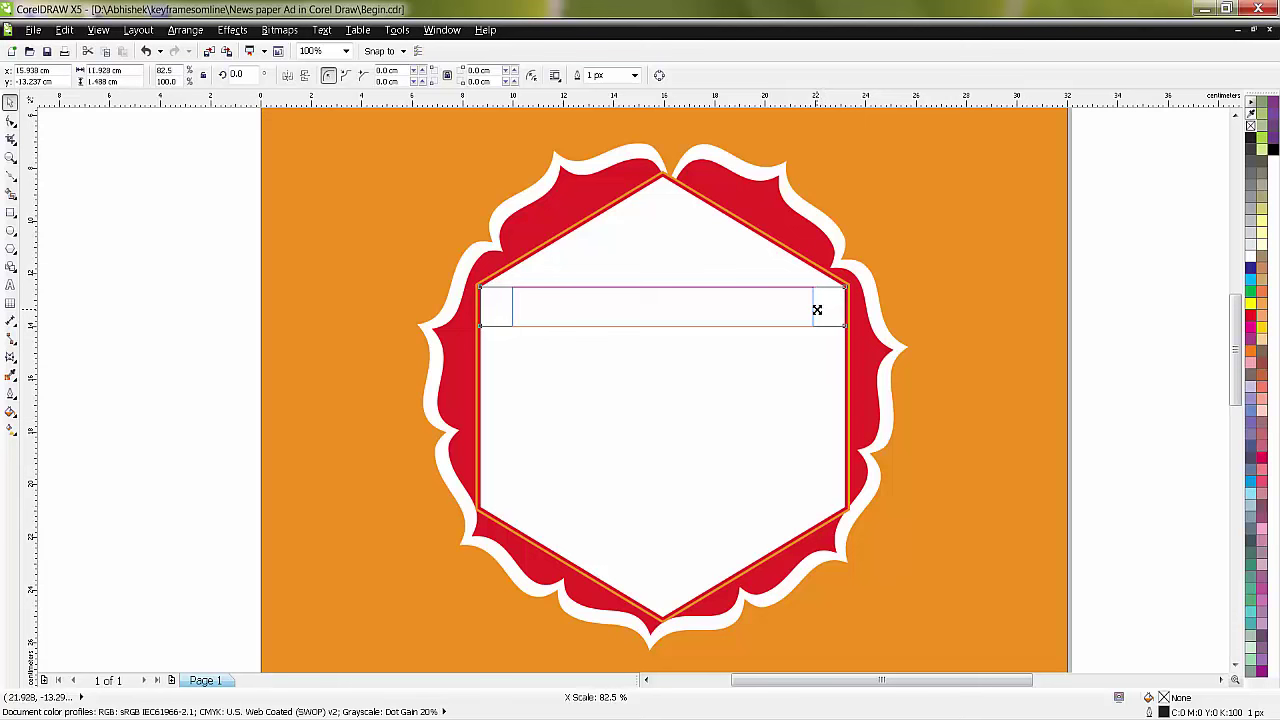
drag(828, 311, 816, 316)
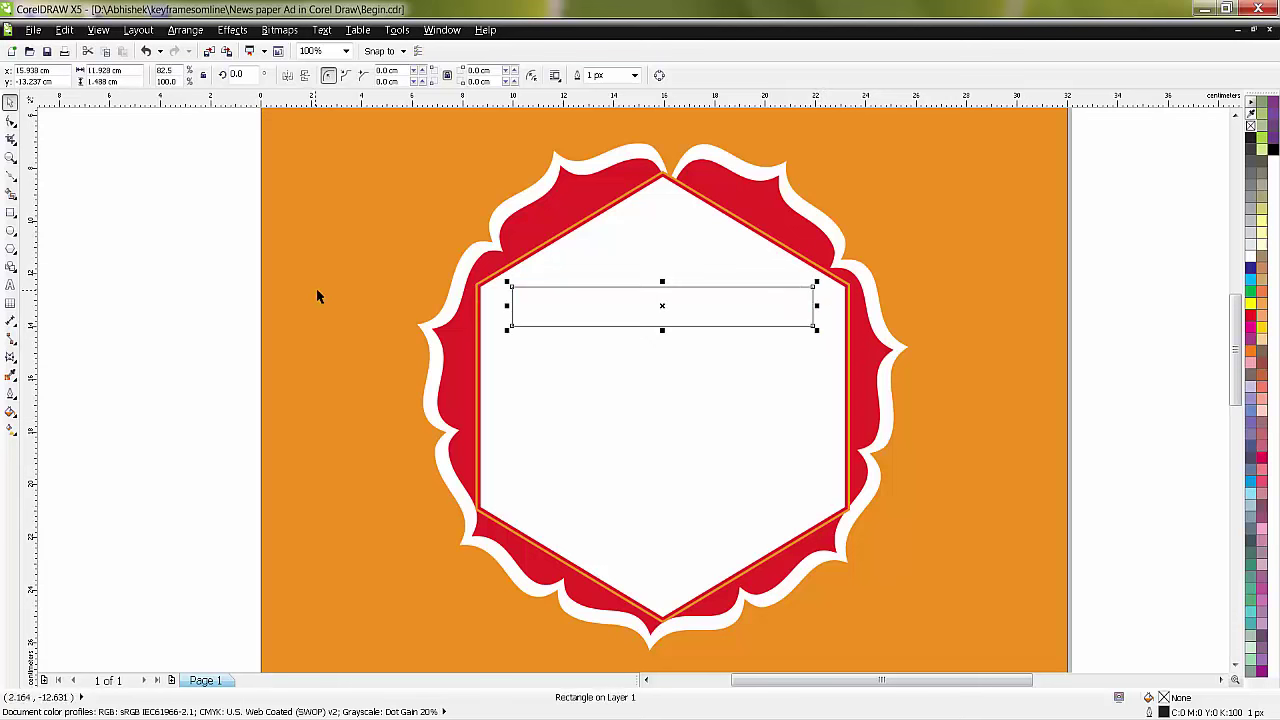
Step: Convert the rectangle to curves and check the horizontal guideline's position
click(659, 76)
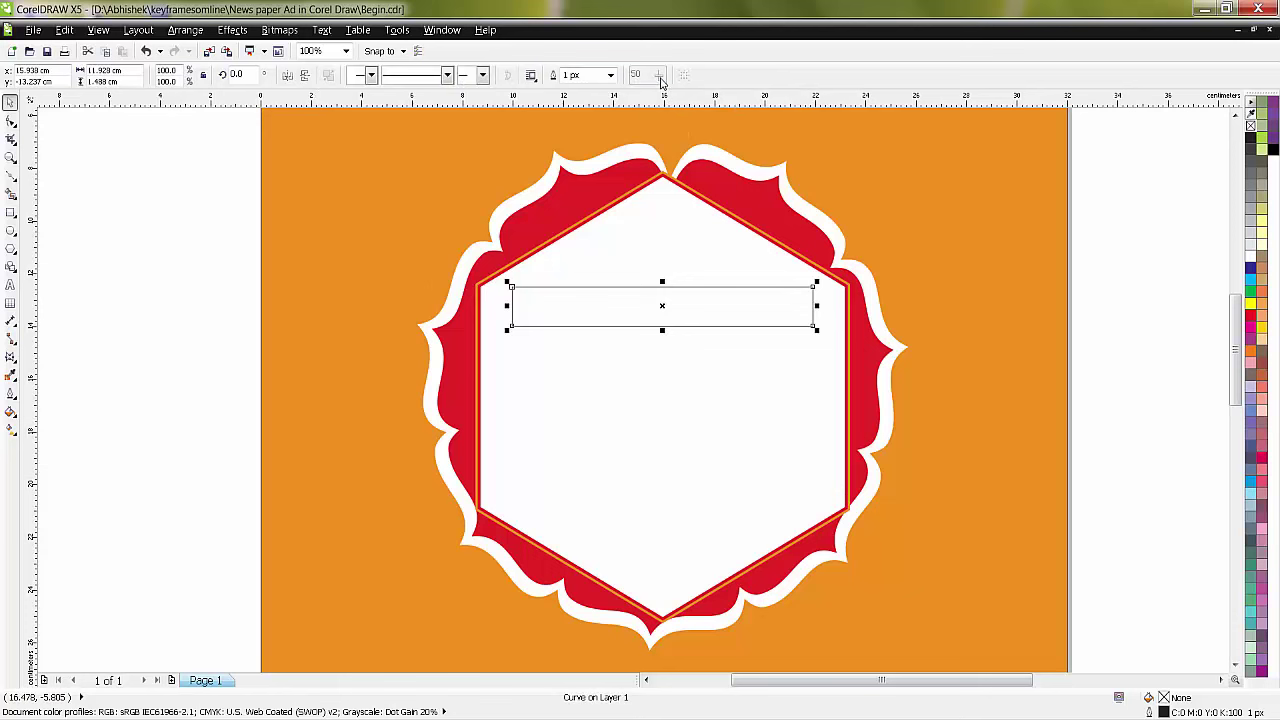
click(12, 121)
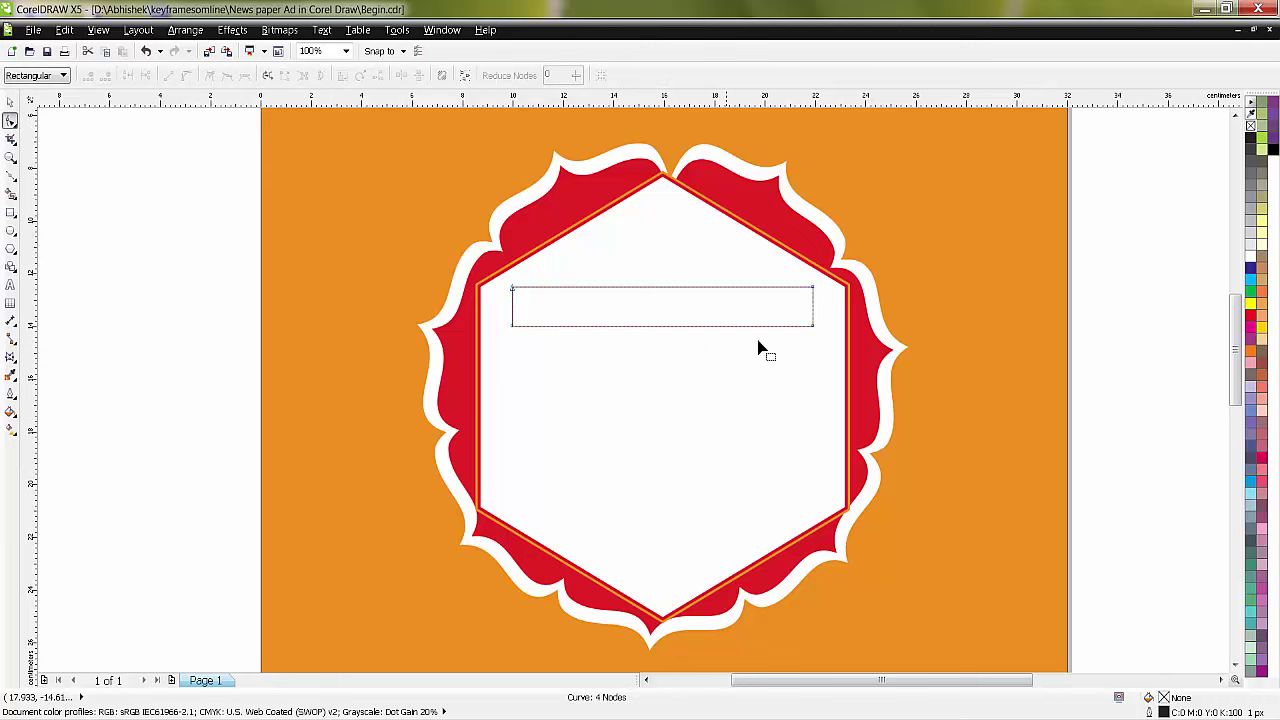
click(513, 308)
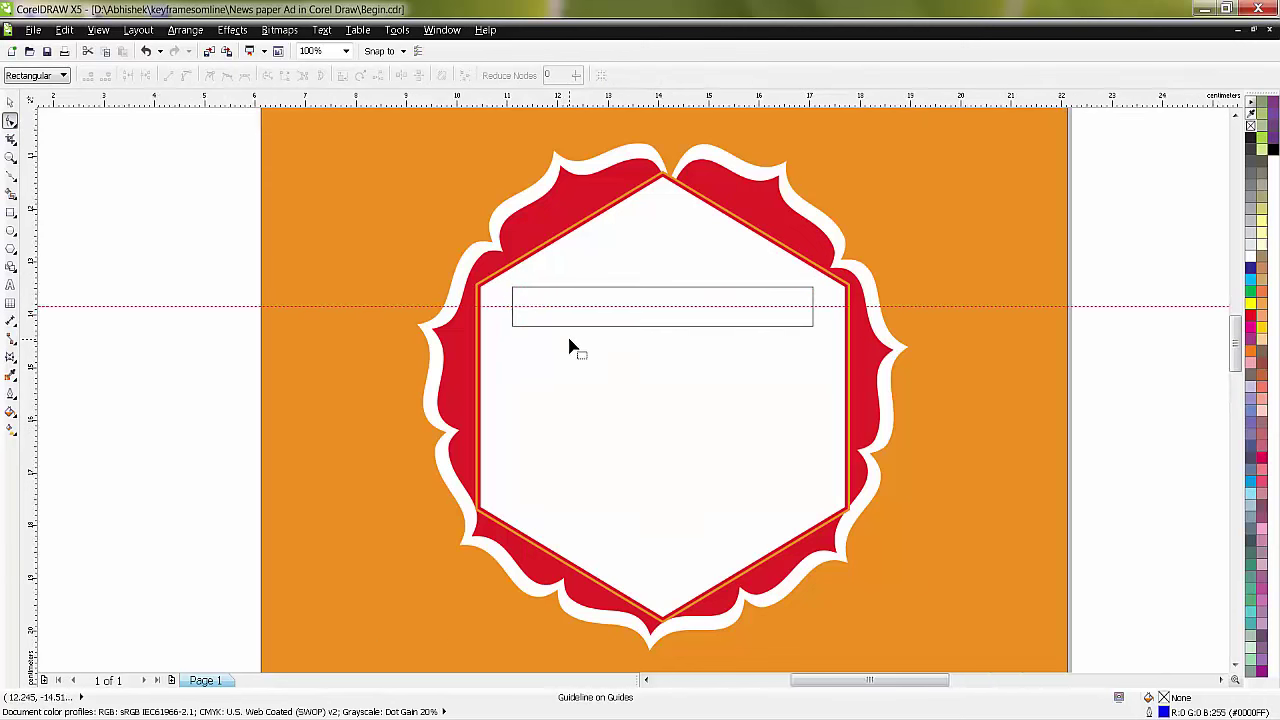
scroll(569, 343, up, 1)
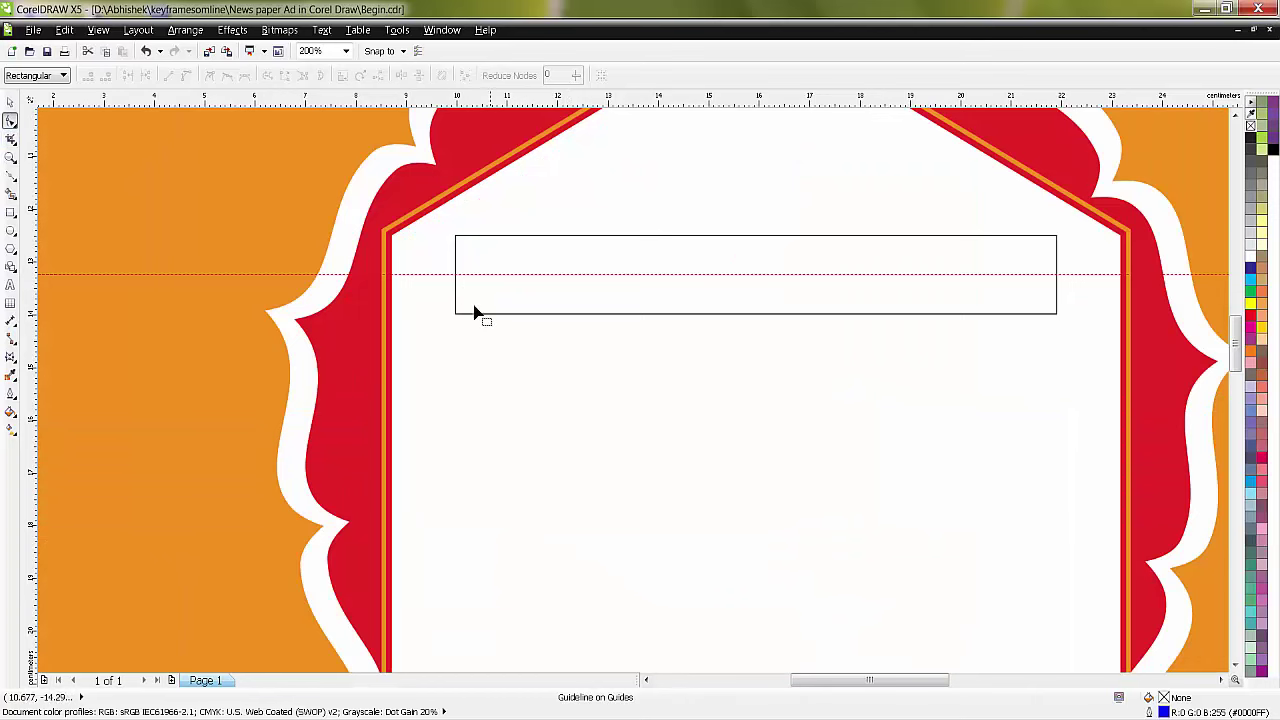
click(457, 275)
double_click(457, 276)
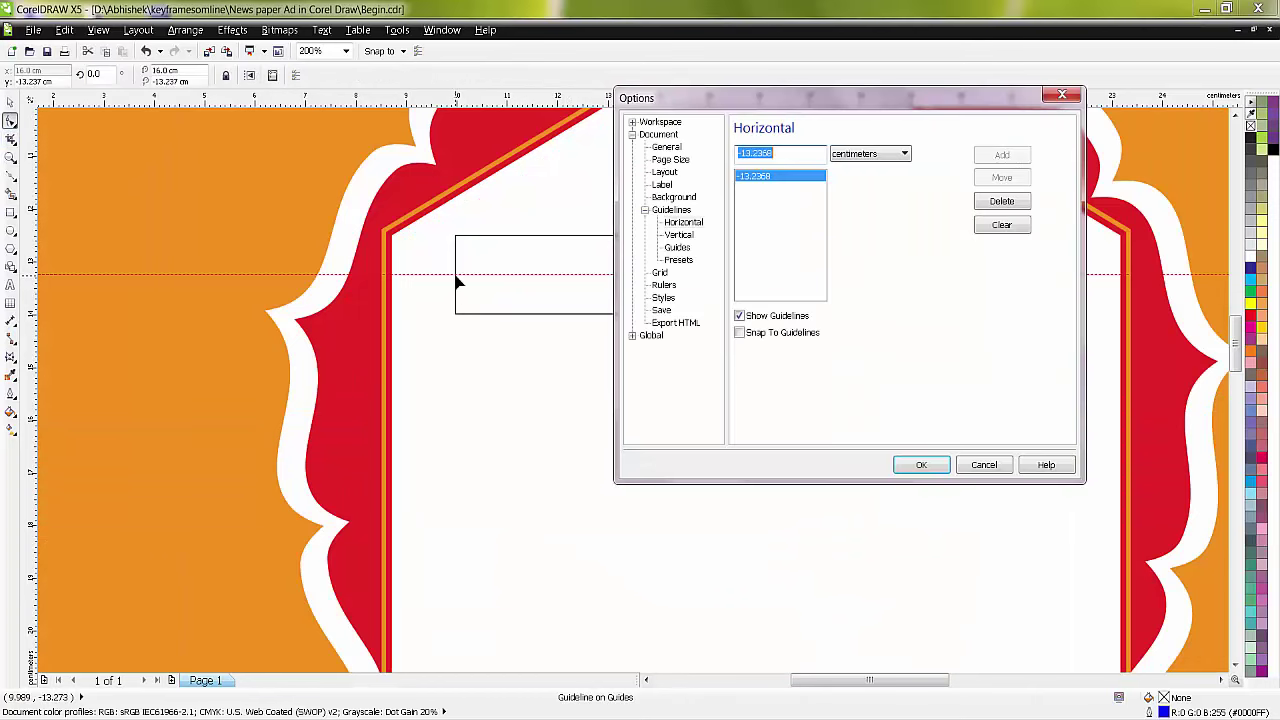
click(984, 464)
scroll(460, 272, up, 1)
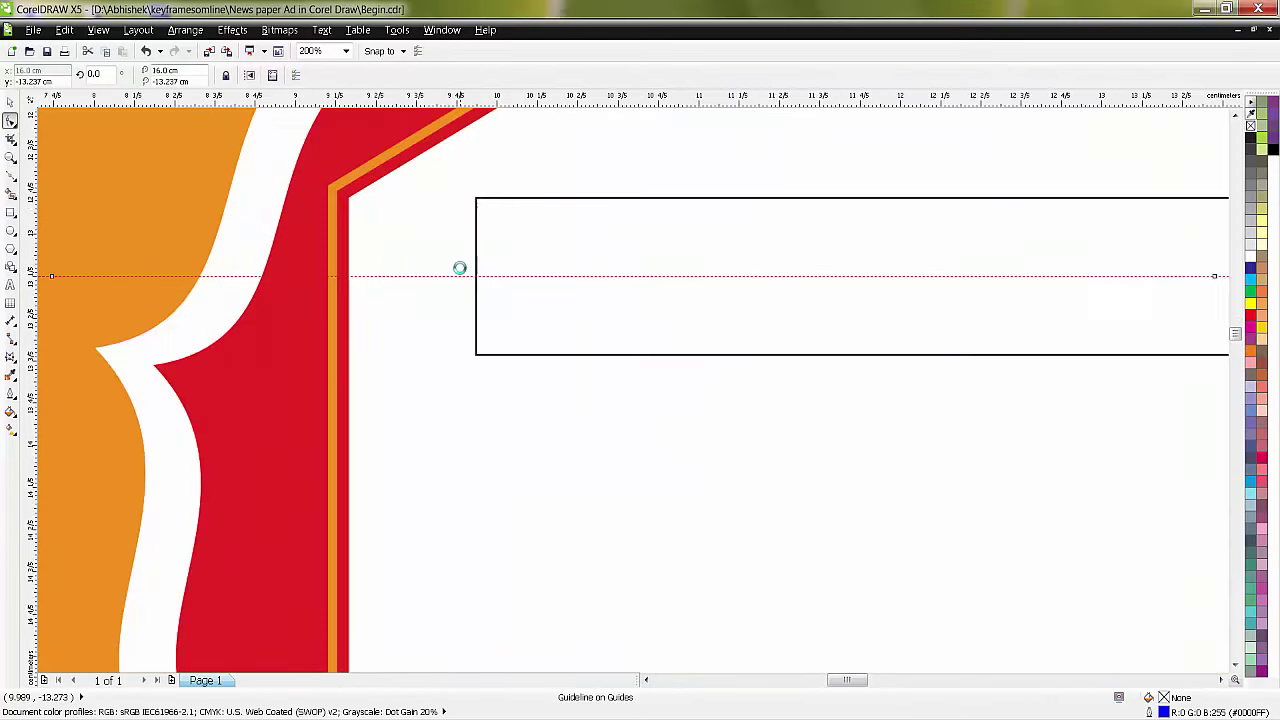
scroll(462, 274, up, 2)
scroll(617, 337, down, 1)
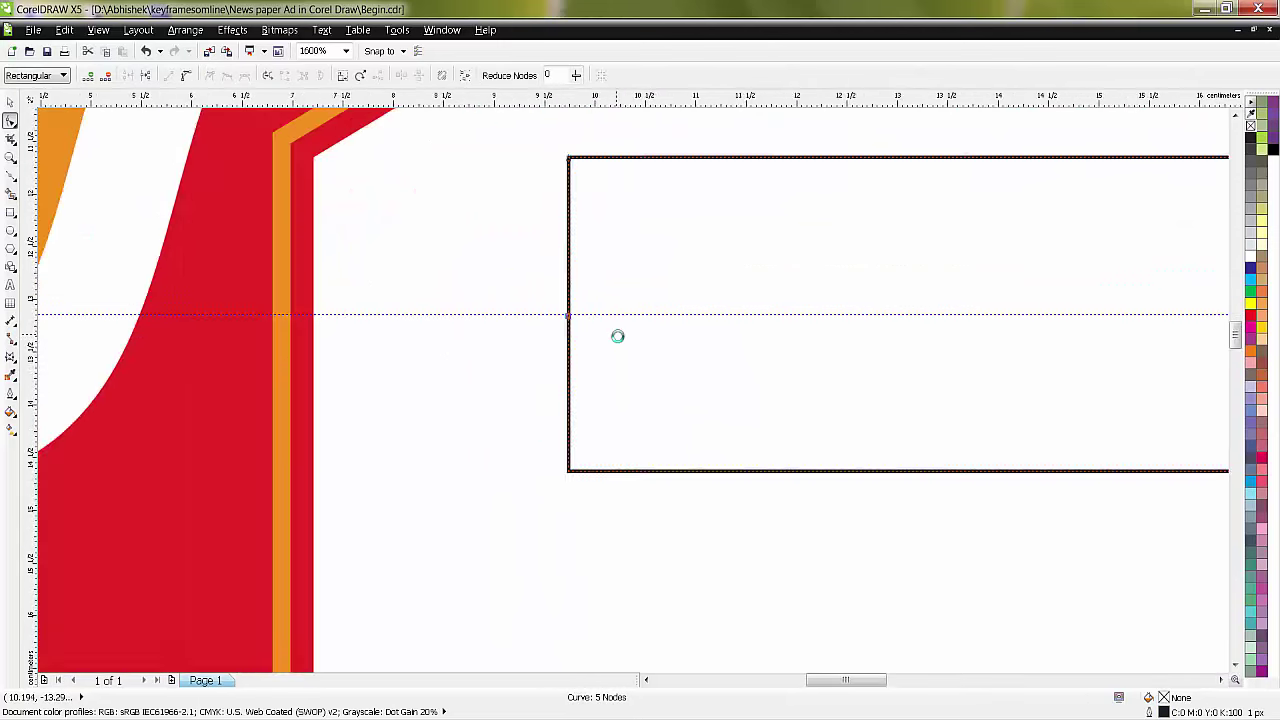
scroll(626, 347, down, 3)
Step: Push the middle node of each short end inward to form V-notches
key(z)
drag(938, 358, 898, 318)
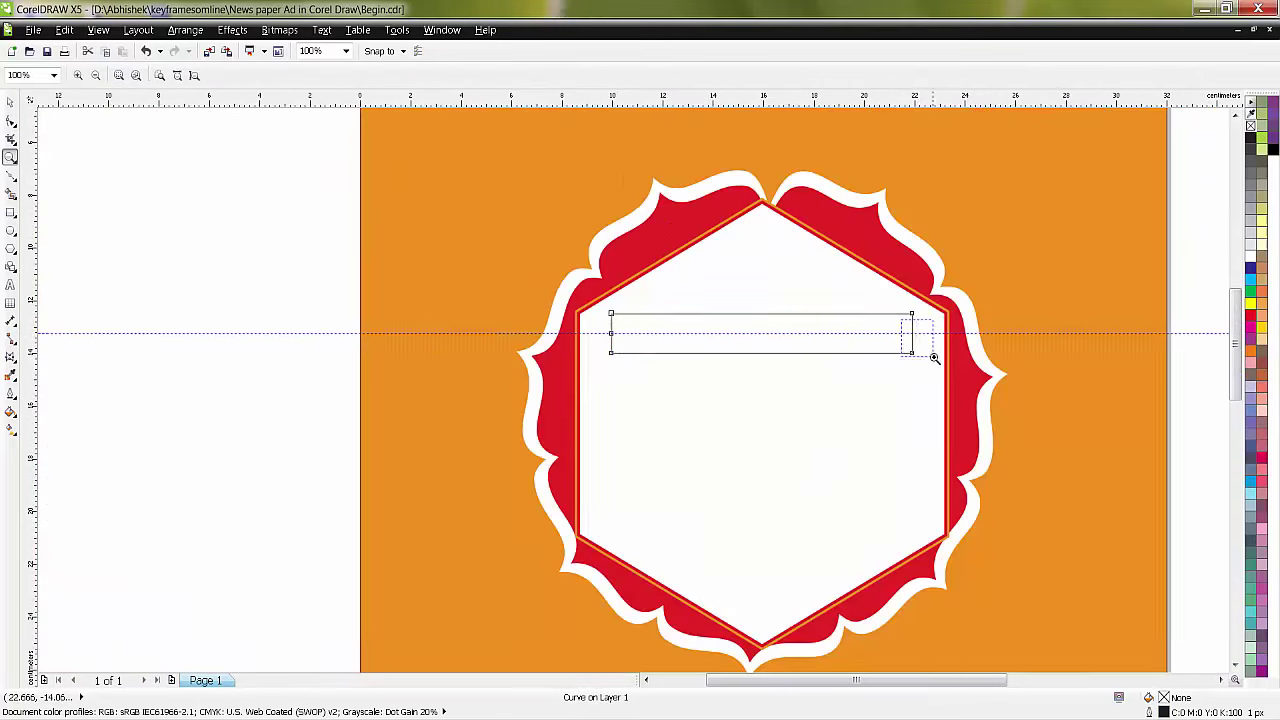
click(10, 120)
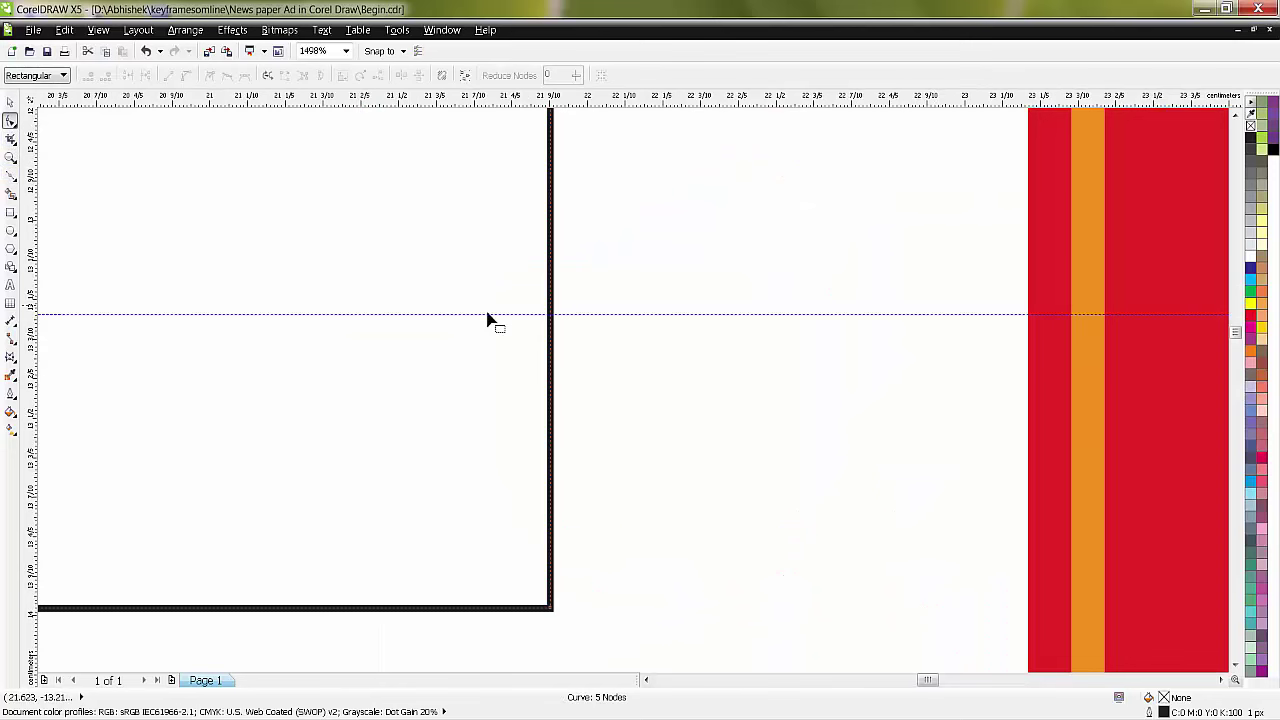
double_click(551, 318)
scroll(543, 356, down, 3)
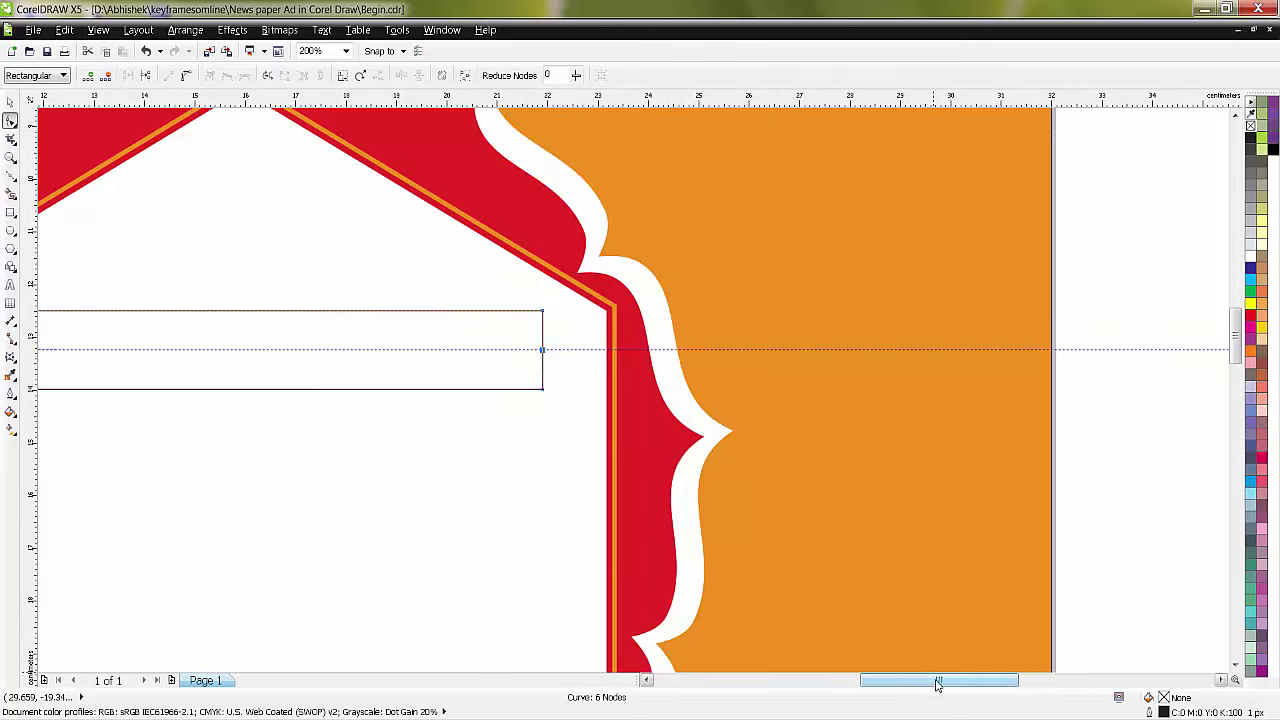
drag(937, 683, 904, 683)
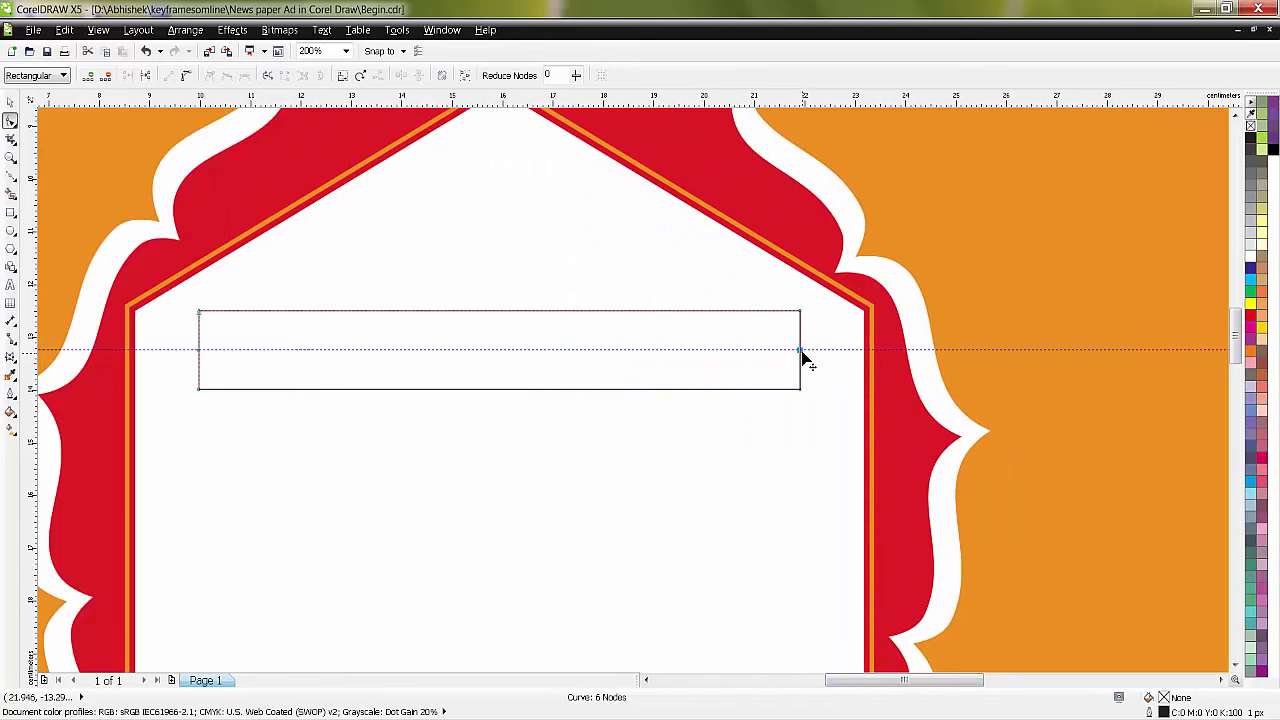
drag(799, 350, 762, 350)
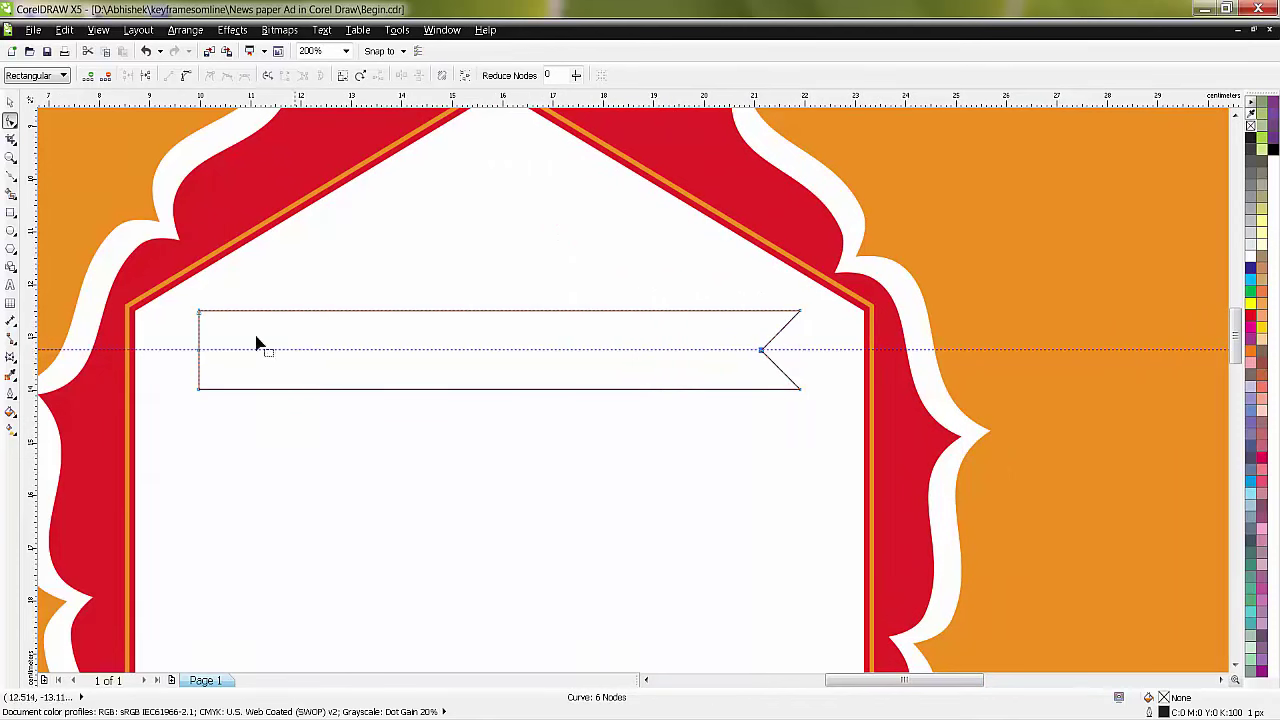
click(198, 351)
drag(198, 350, 239, 354)
key(space)
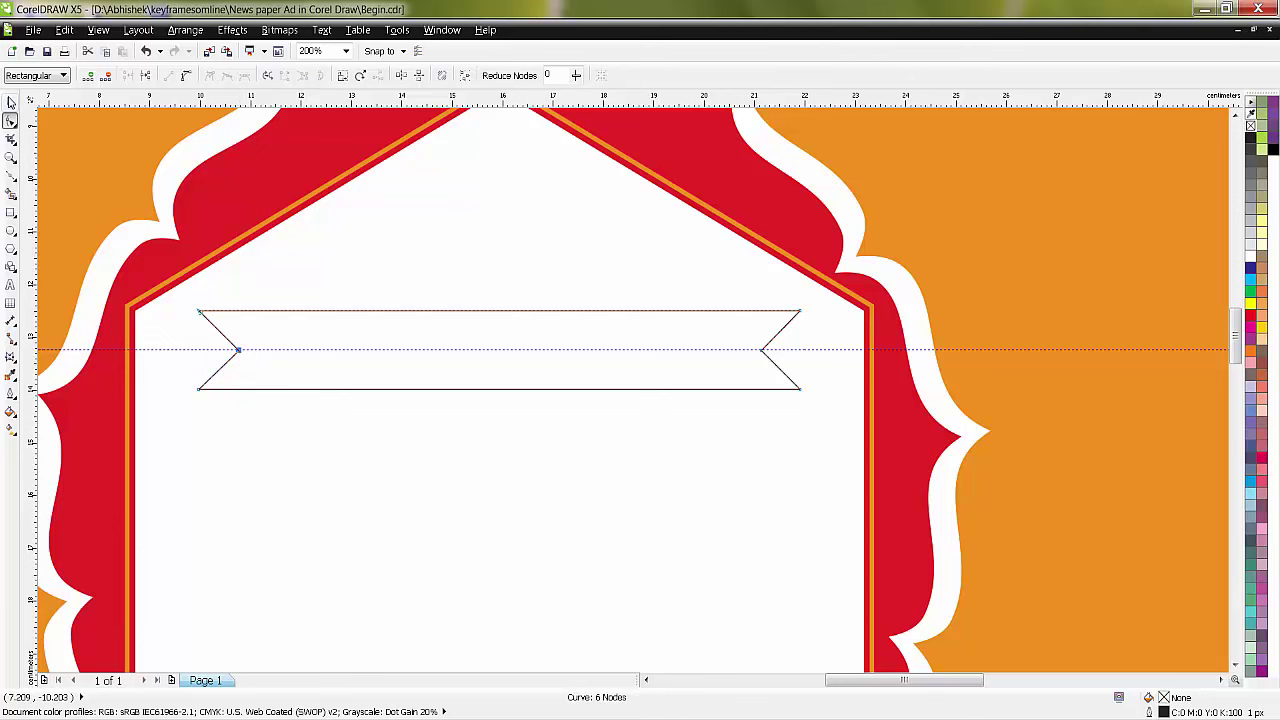
click(160, 349)
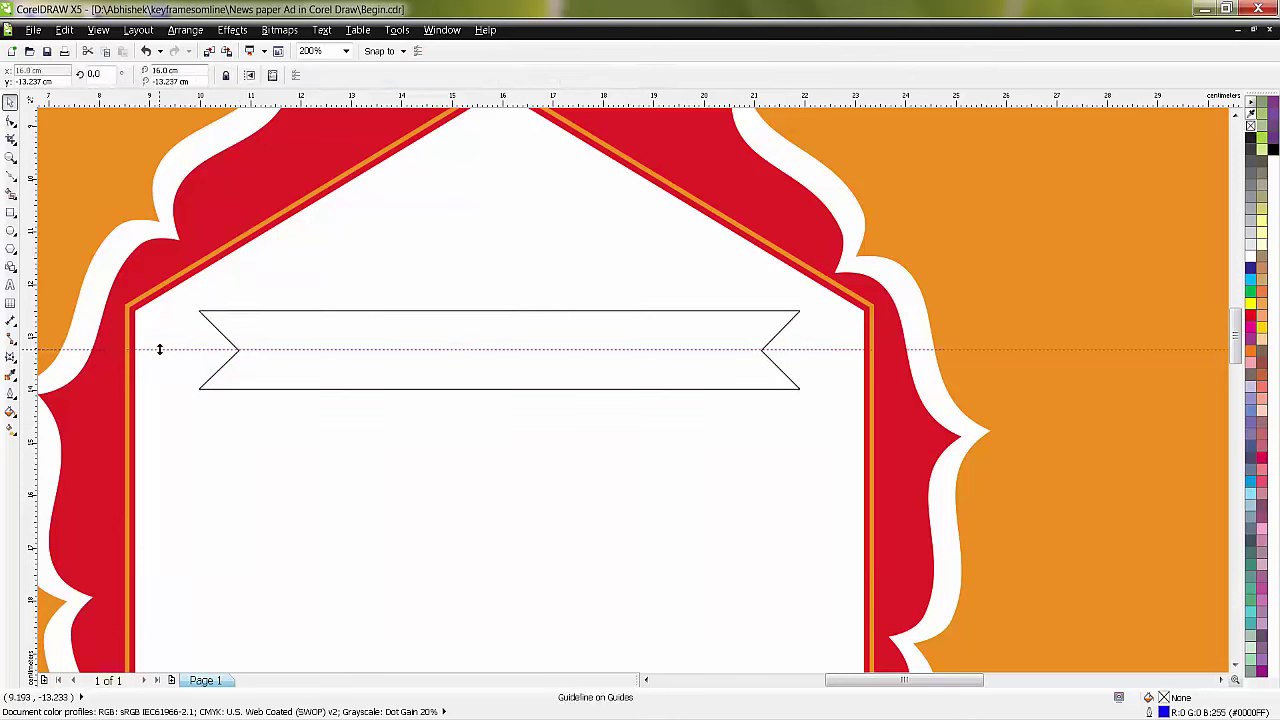
Step: Delete the horizontal guideline and type the text GREAT INDIAN below the banner
key(Delete)
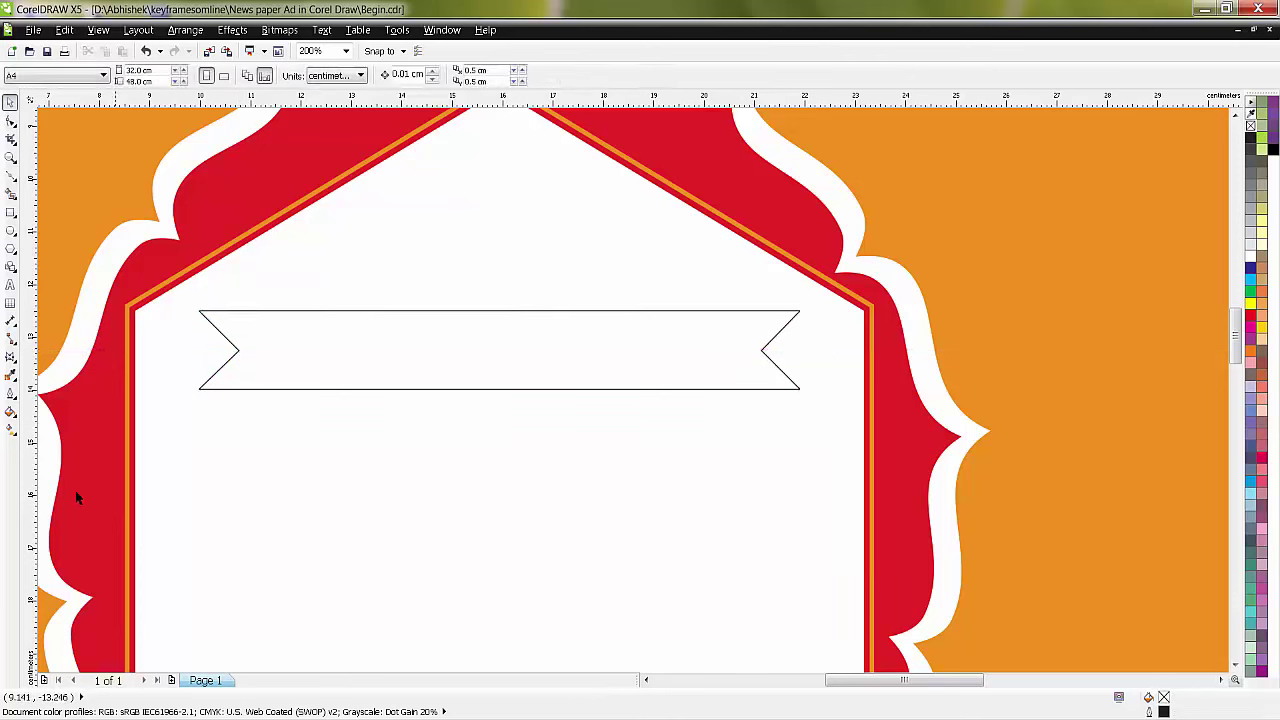
click(11, 285)
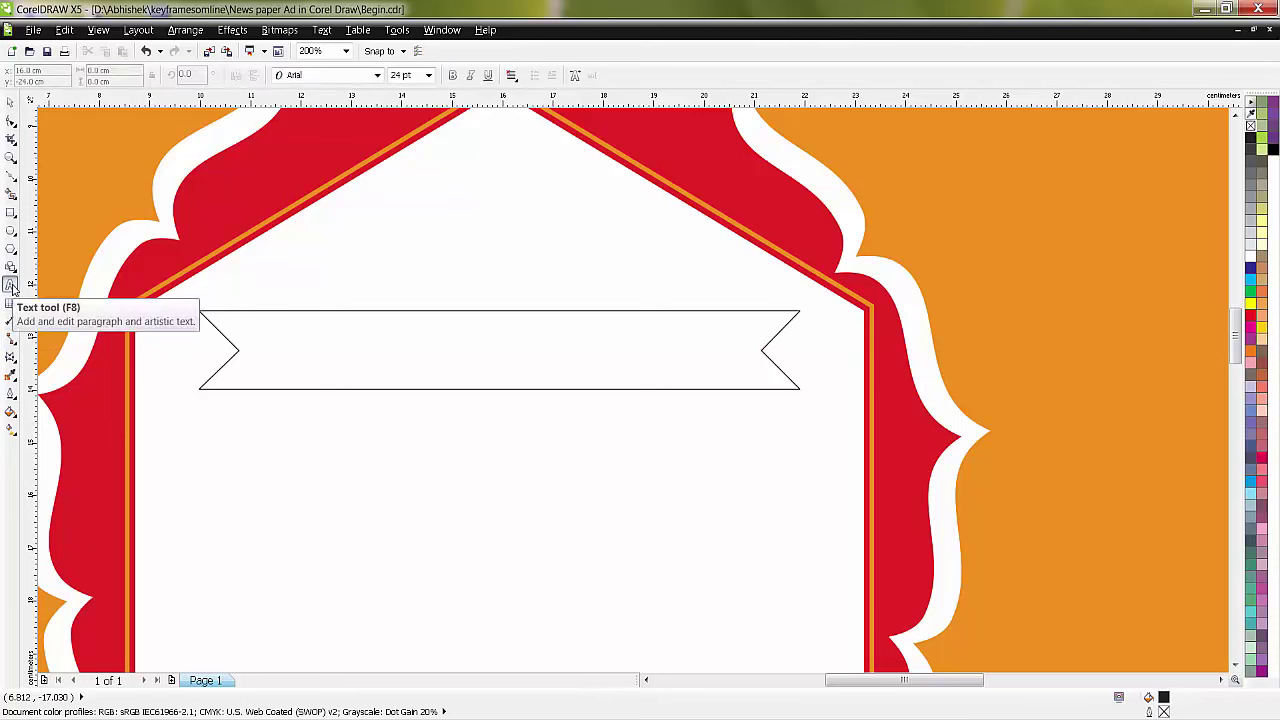
click(244, 480)
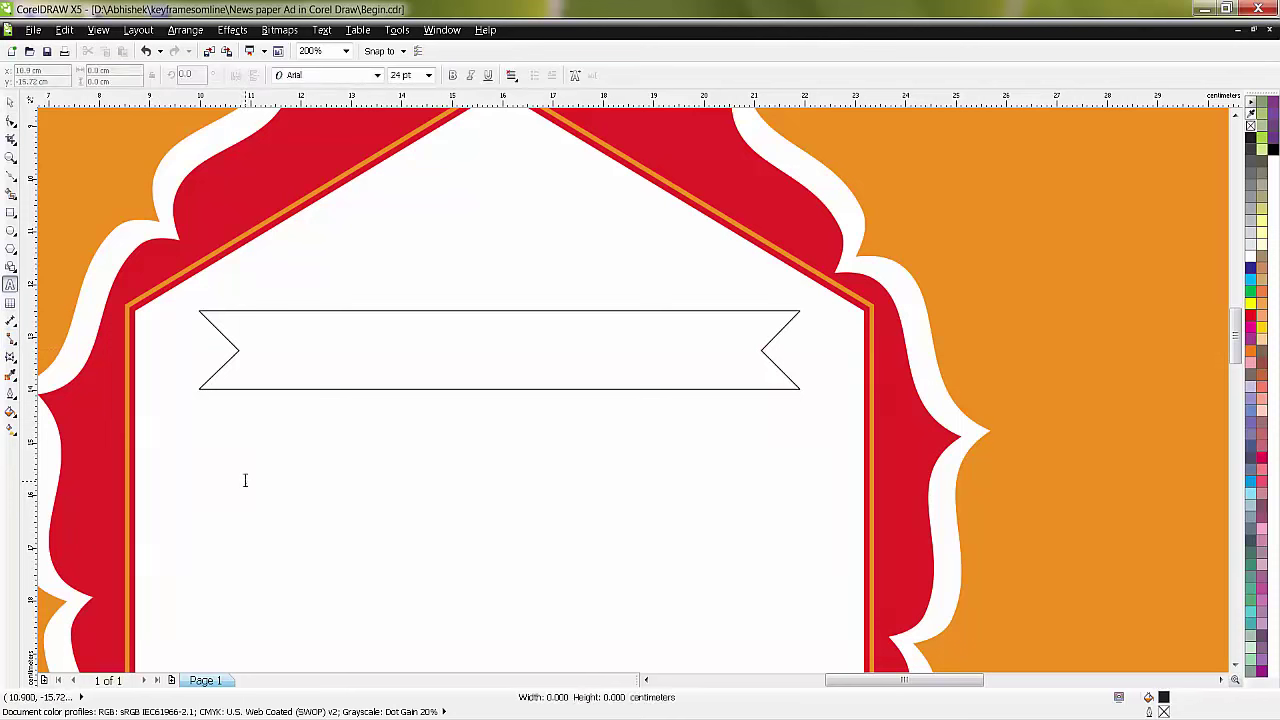
text(G)
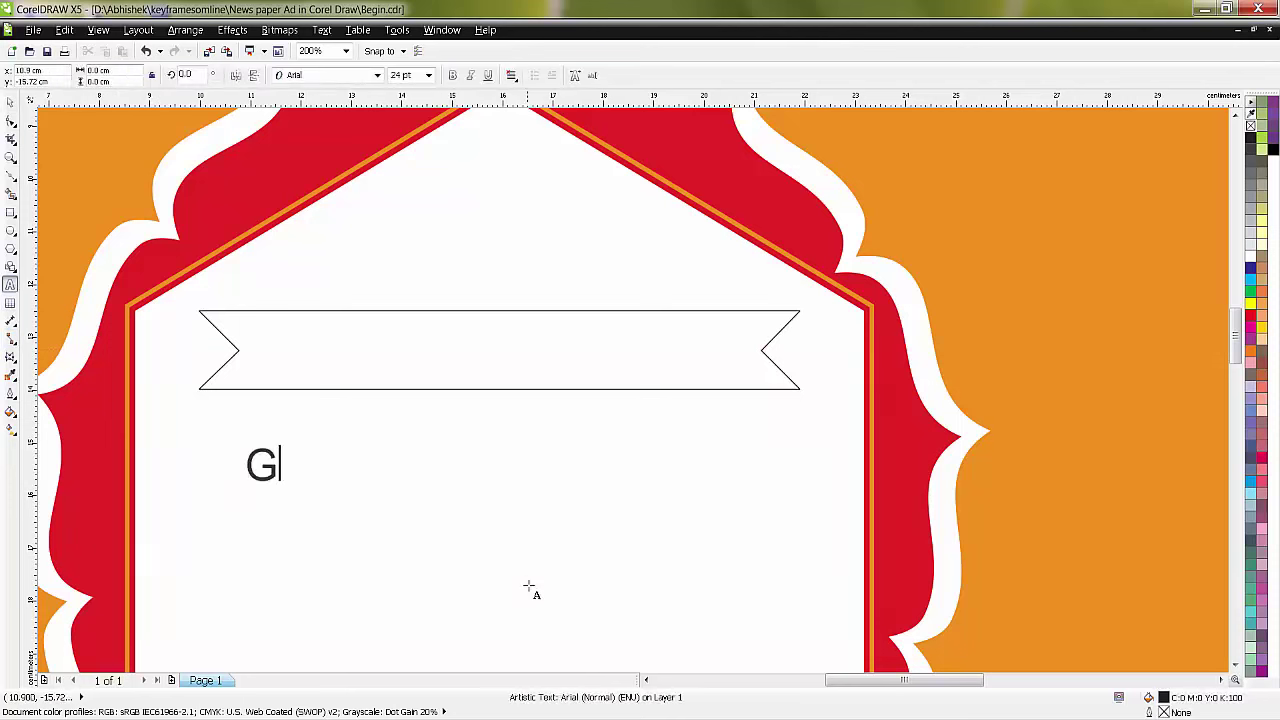
key(Escape)
text(R)
text(EAT)
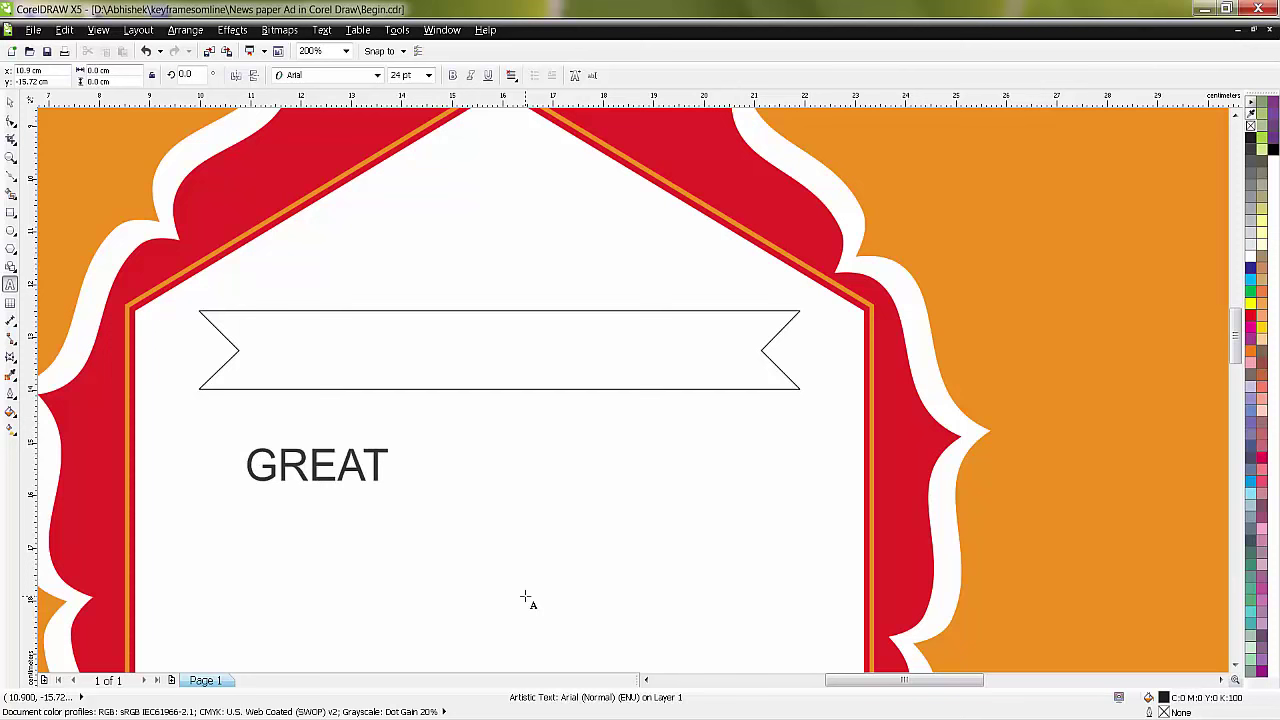
text( IN)
text(DIAN)
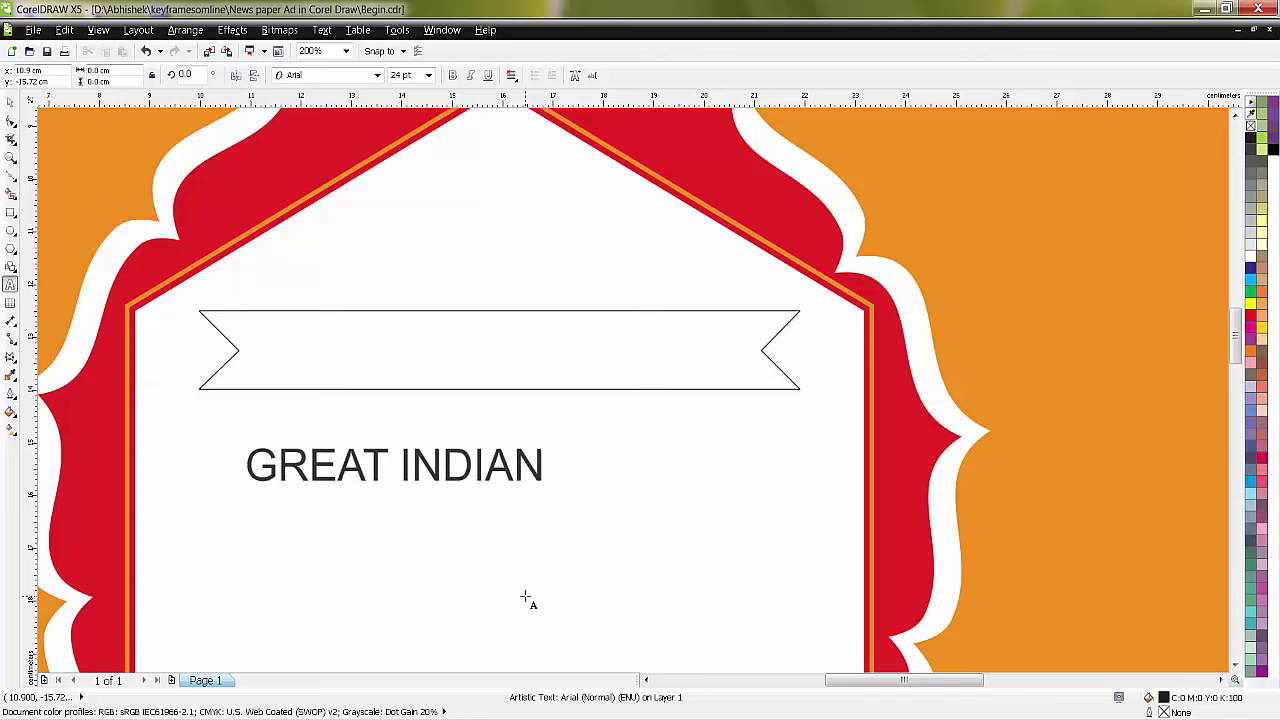
click(10, 101)
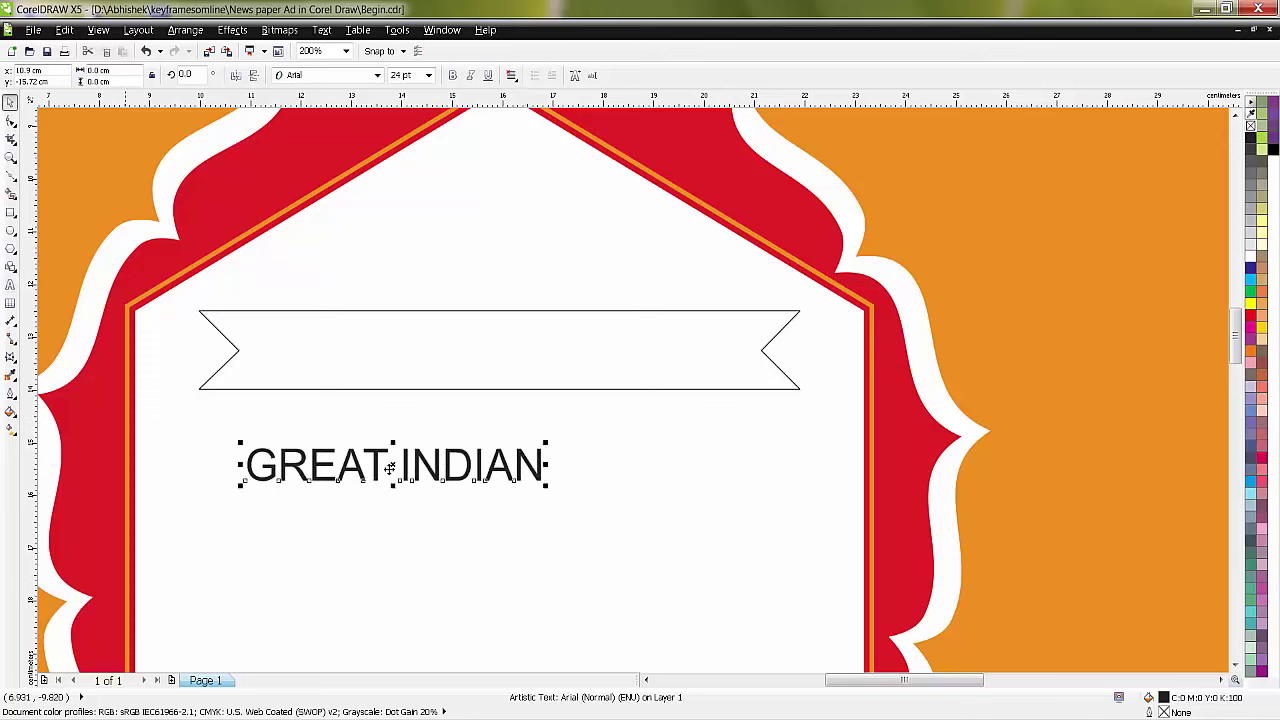
Step: Centre GREAT INDIAN on the banner, make it bold and enlarge it to fill
drag(393, 463, 492, 350)
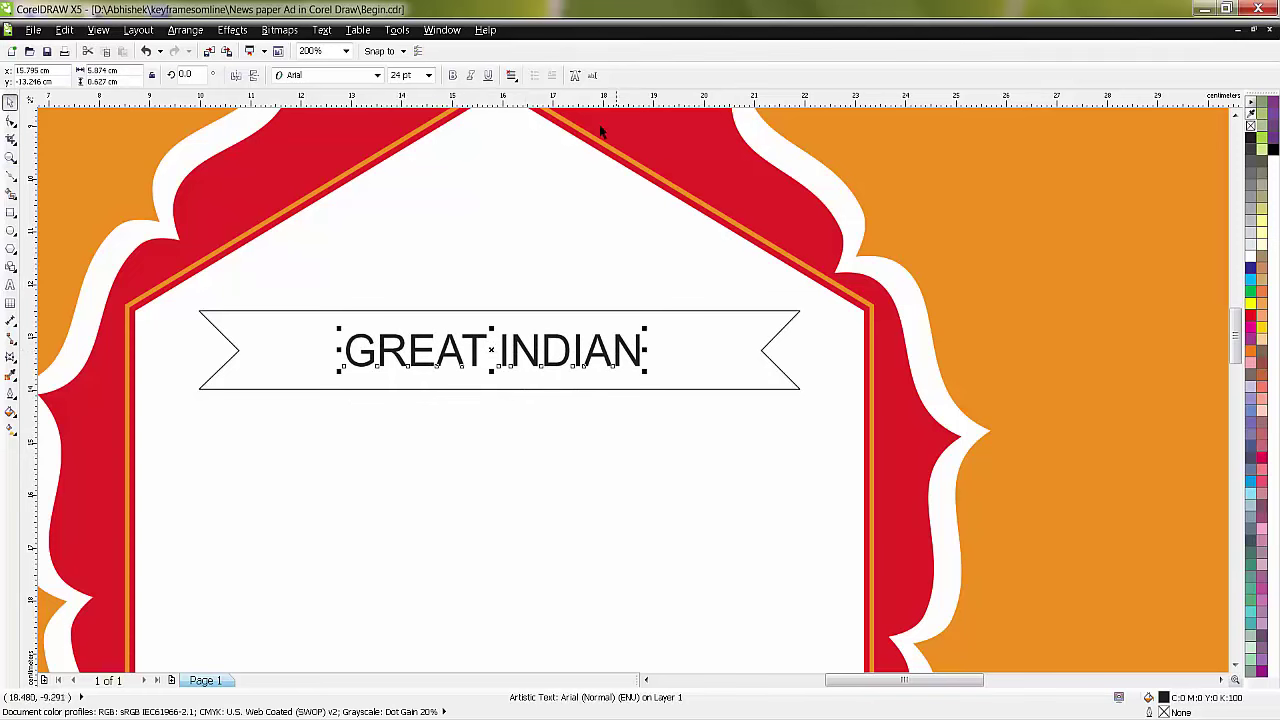
click(453, 75)
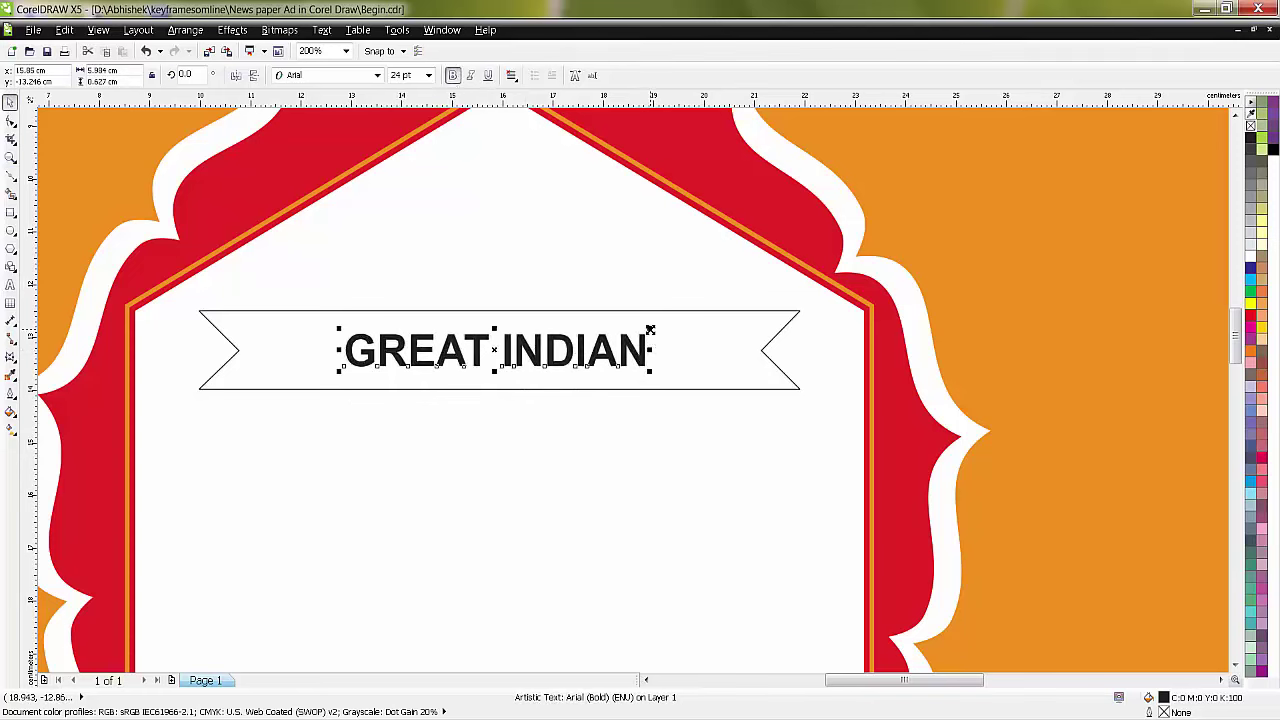
drag(647, 328, 731, 319)
Step: Fill the ribbon banner with the badge's sampled red and remove its outline
click(239, 389)
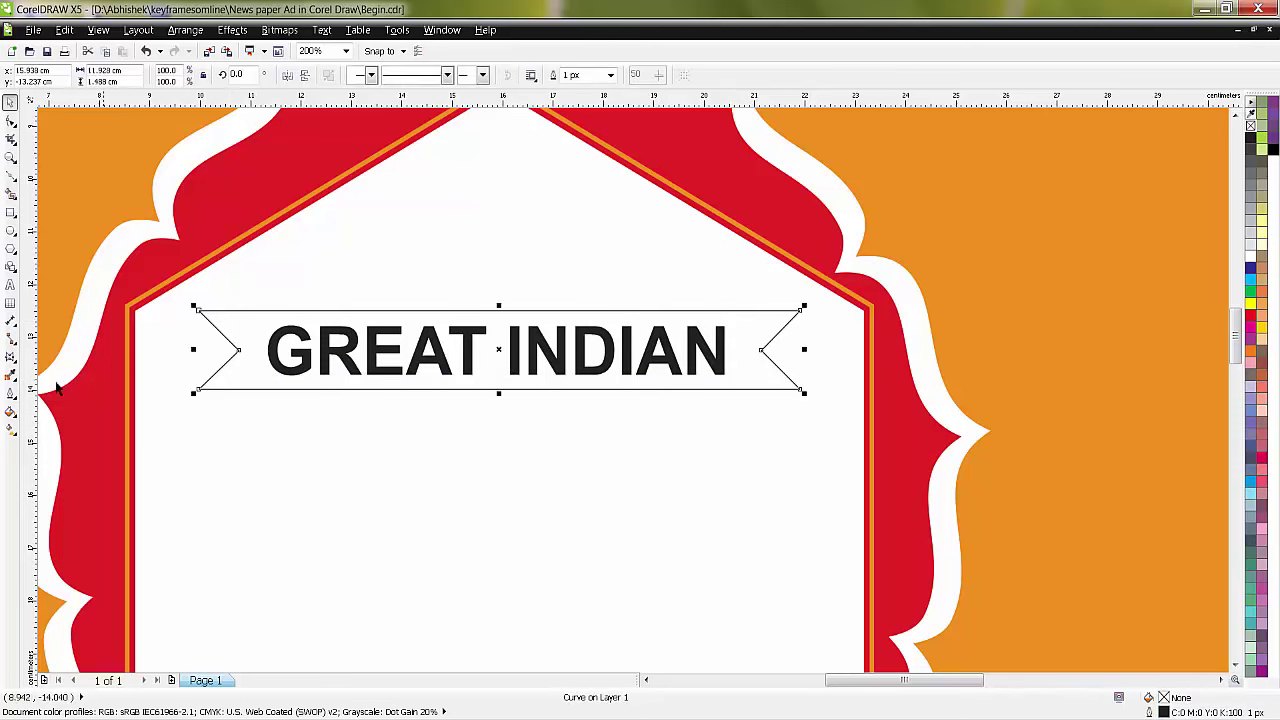
click(11, 374)
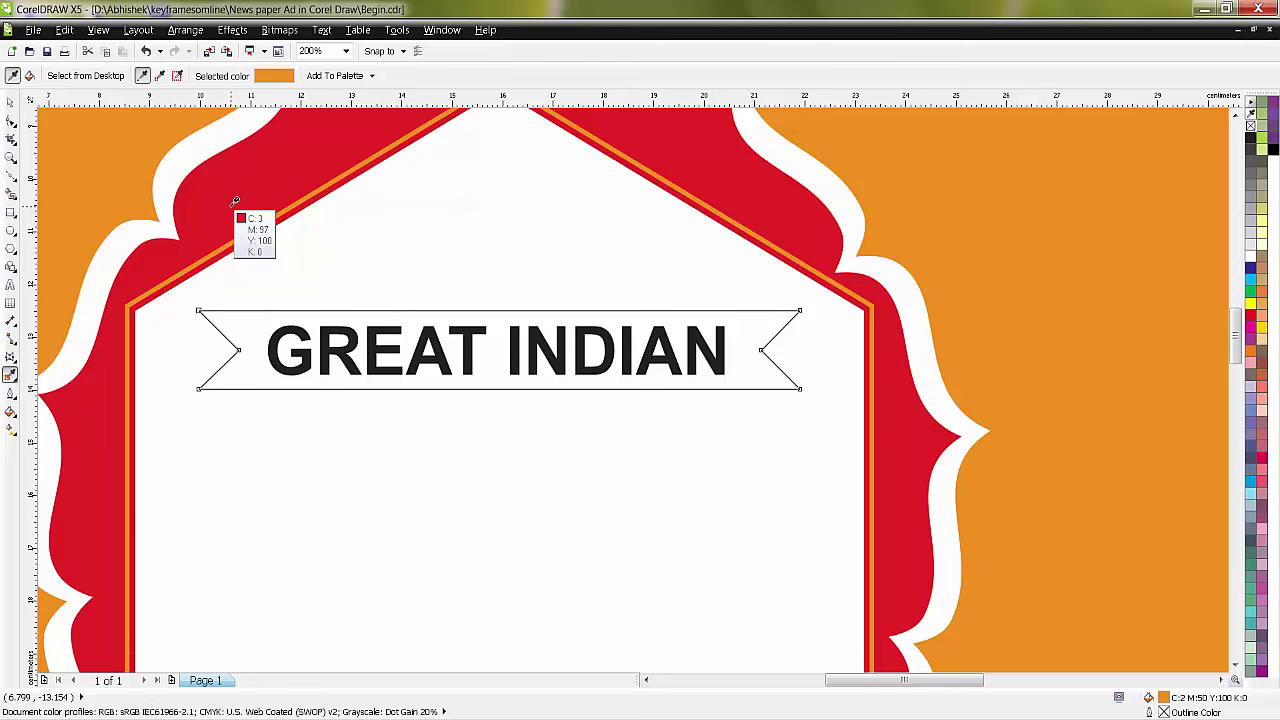
click(235, 200)
click(239, 320)
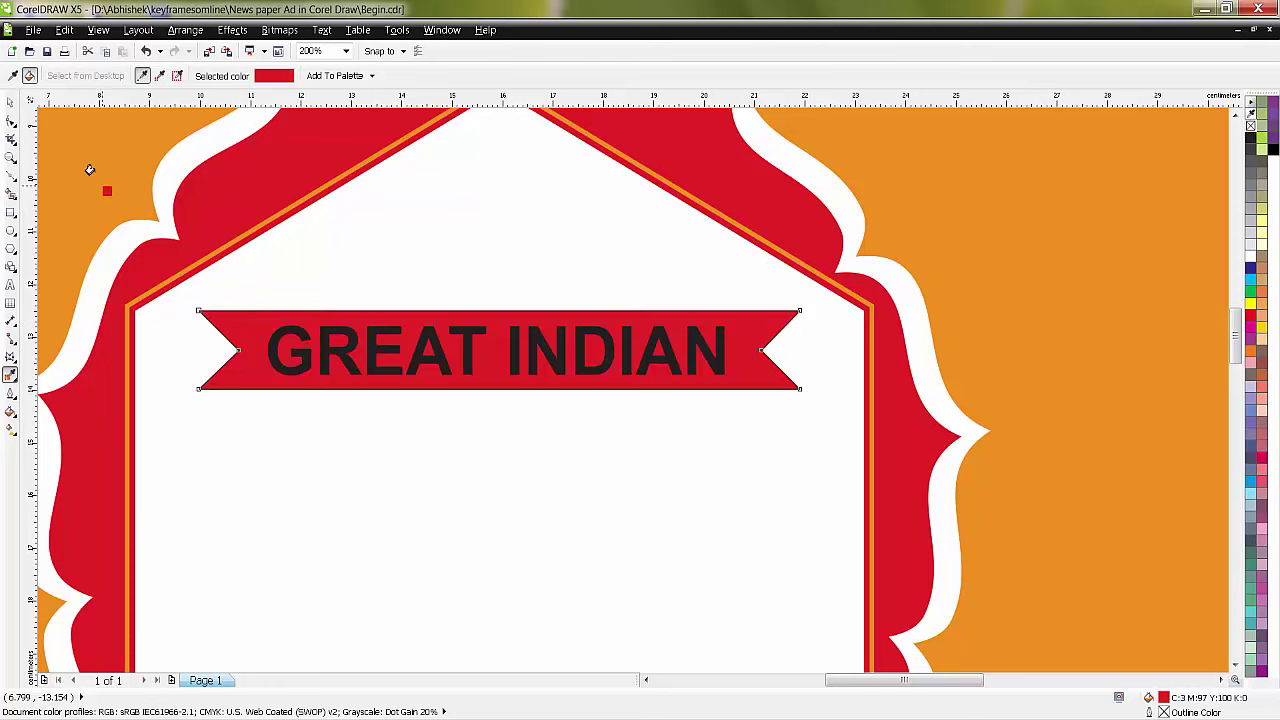
click(10, 101)
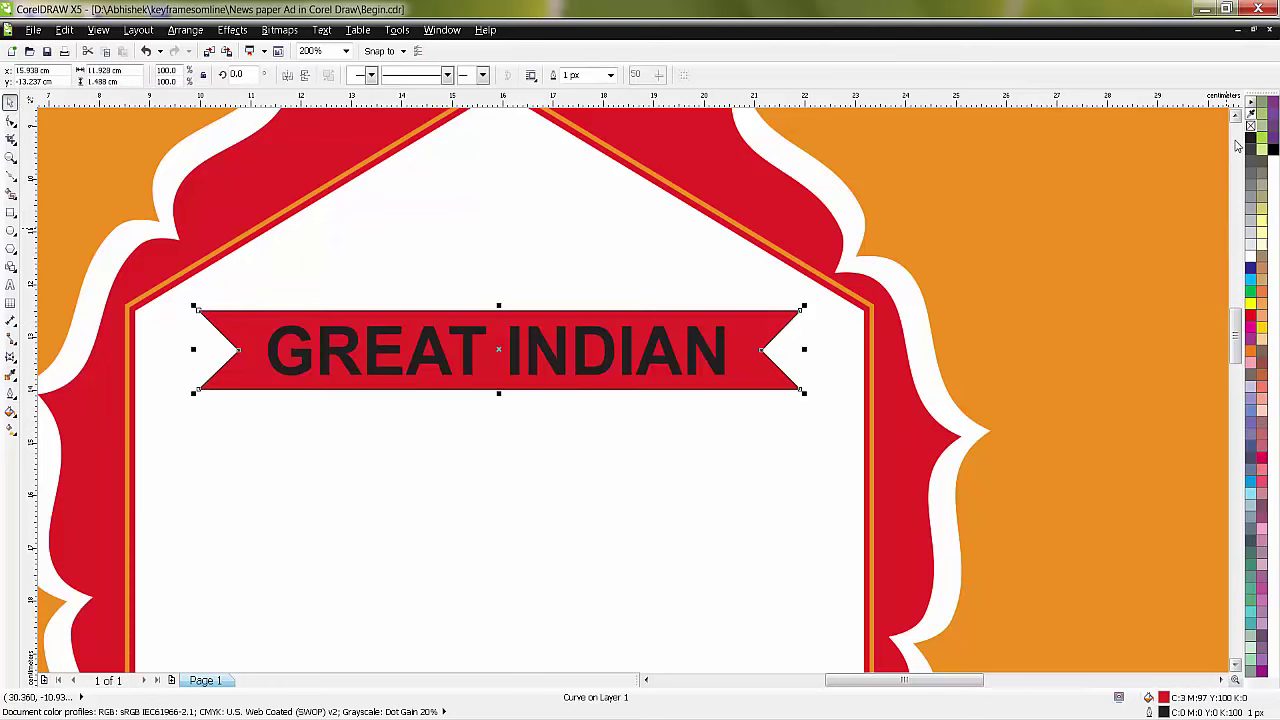
right_click(1250, 125)
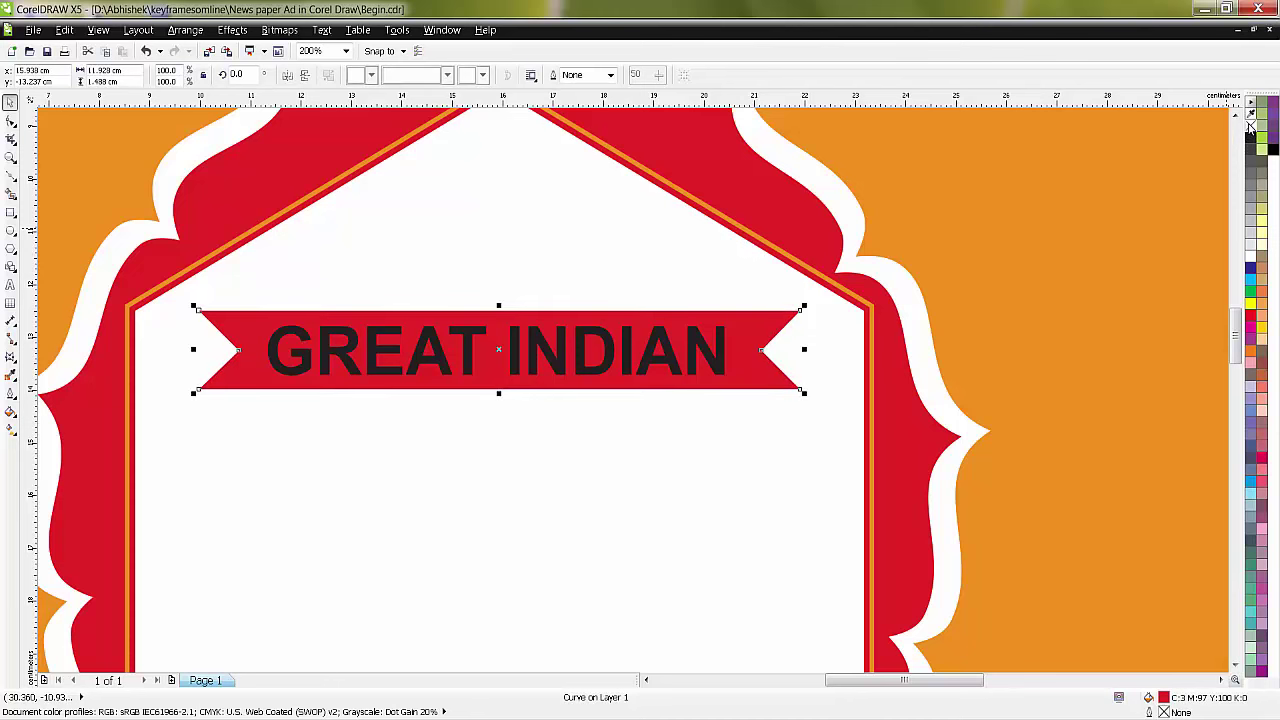
Step: Make the GREAT INDIAN text white
click(564, 368)
click(1250, 256)
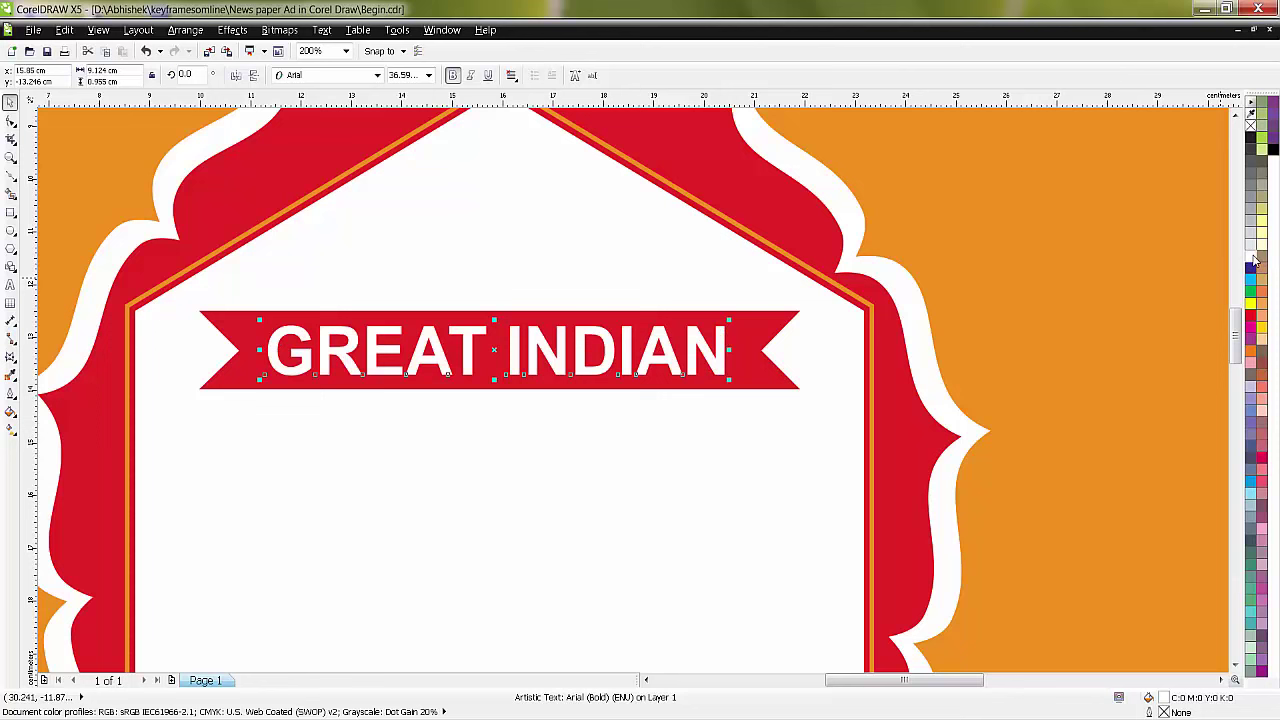
click(979, 349)
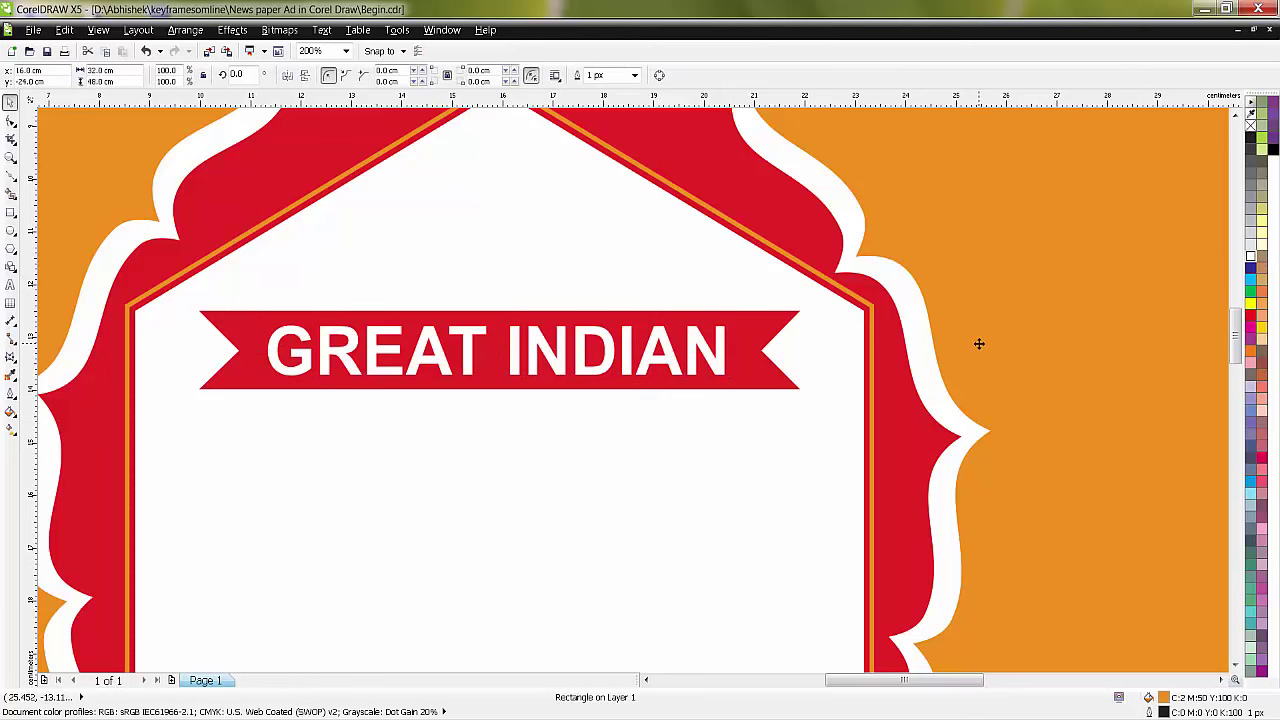
Step: Place a copy of GREAT INDIAN below the red banner
click(515, 347)
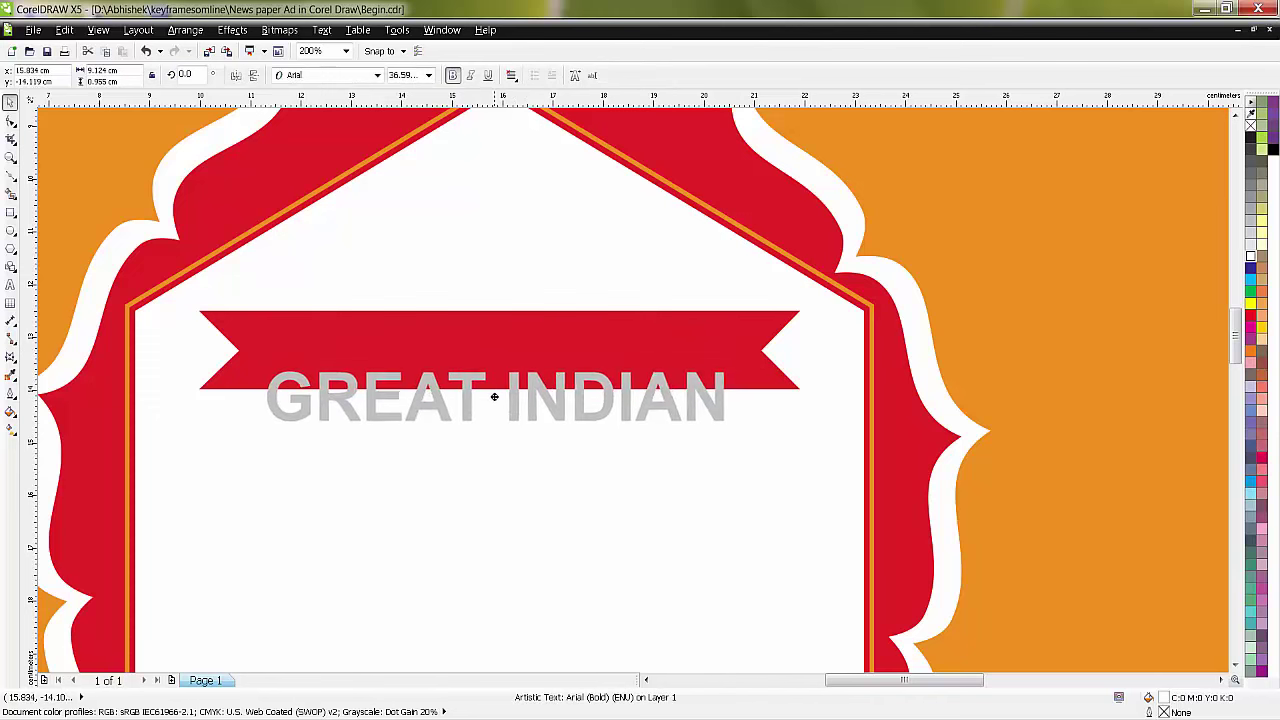
drag(494, 350, 478, 515)
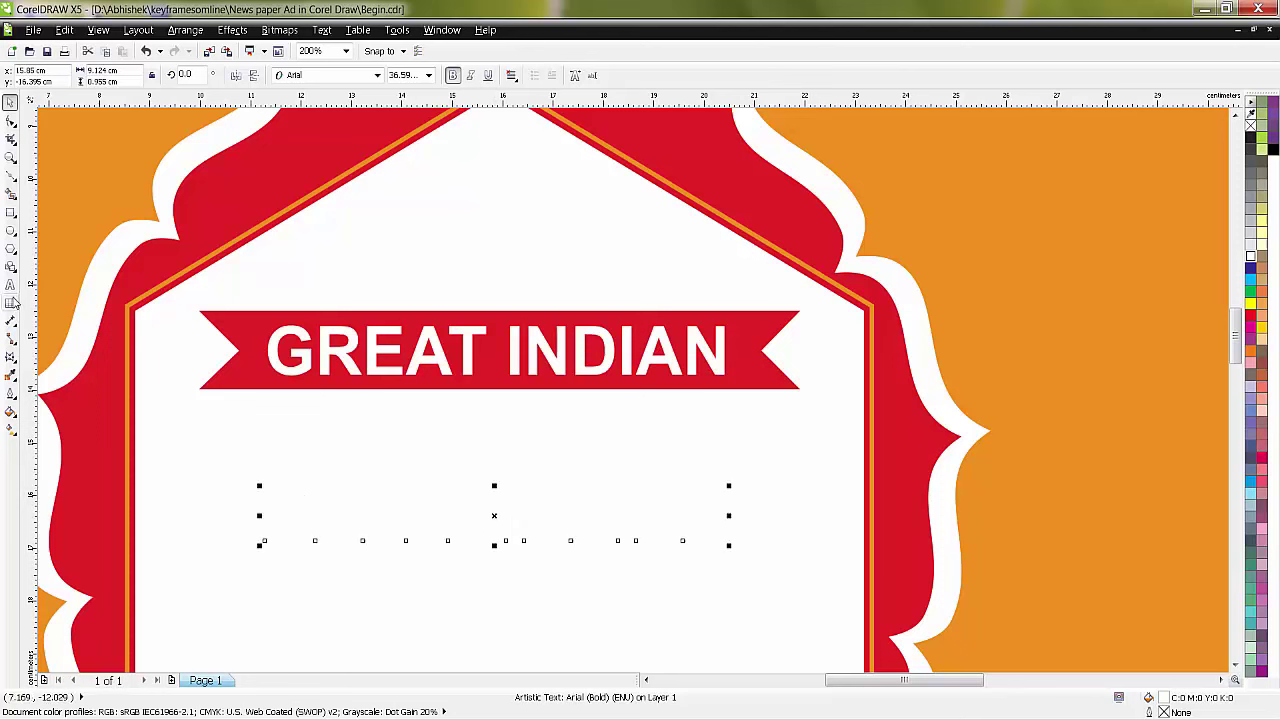
click(10, 284)
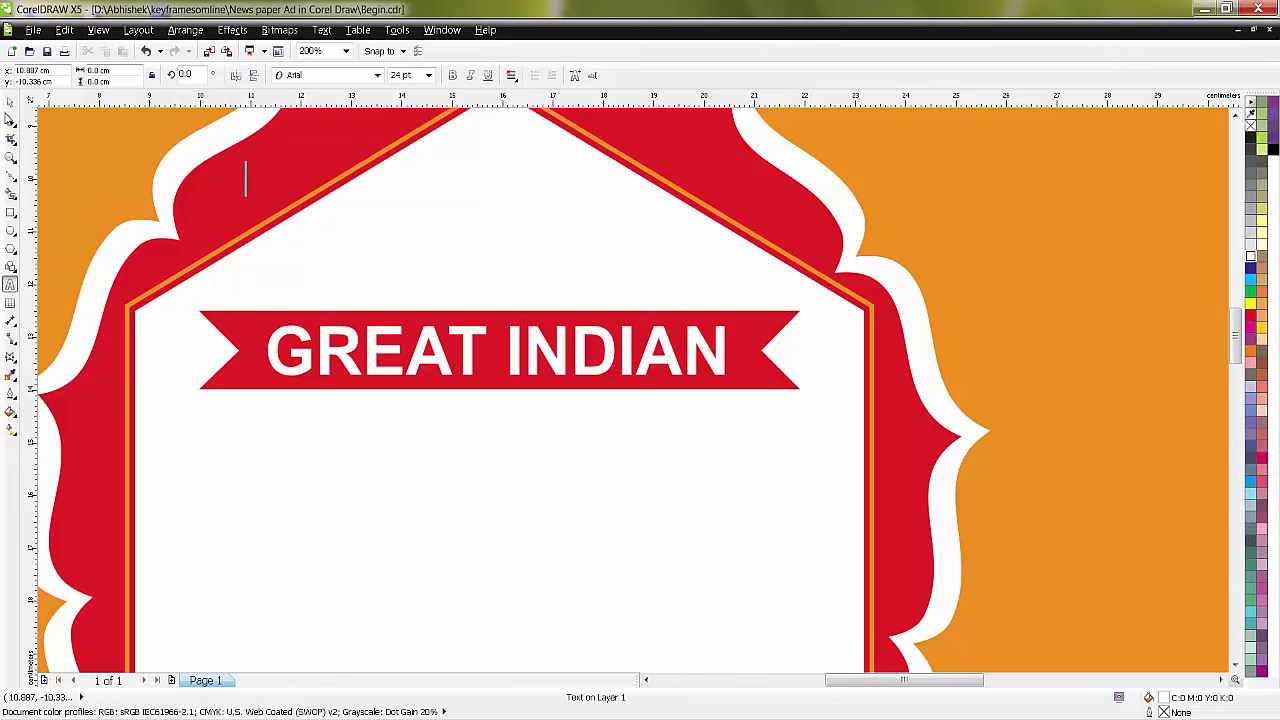
click(10, 102)
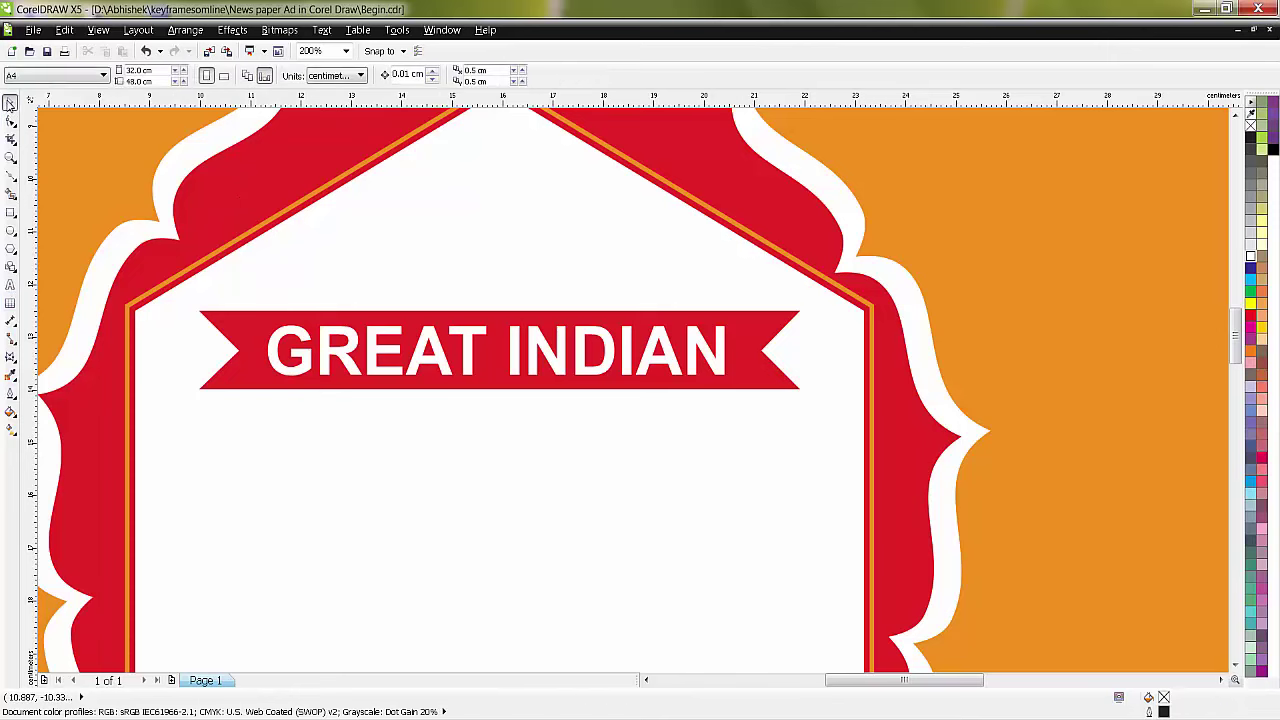
click(353, 497)
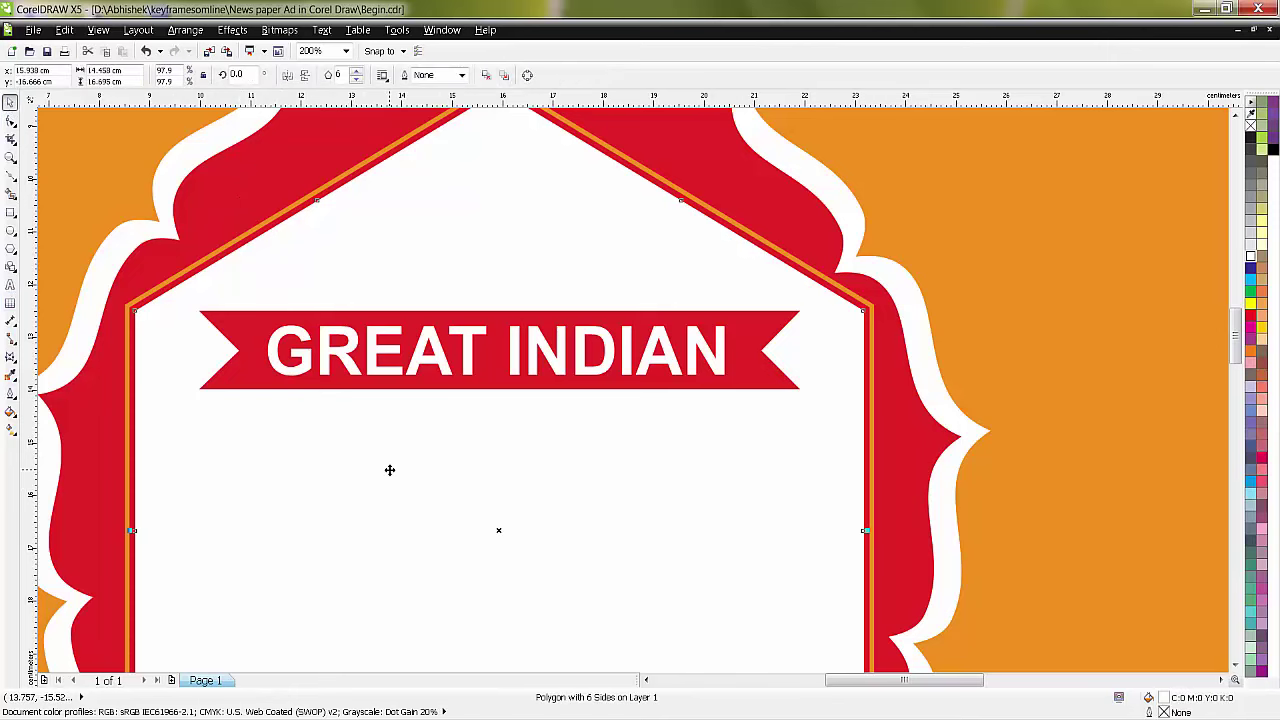
Step: Select the lower GREAT INDIAN copy in Wireframe view, then return to Enhanced view
click(98, 30)
click(128, 68)
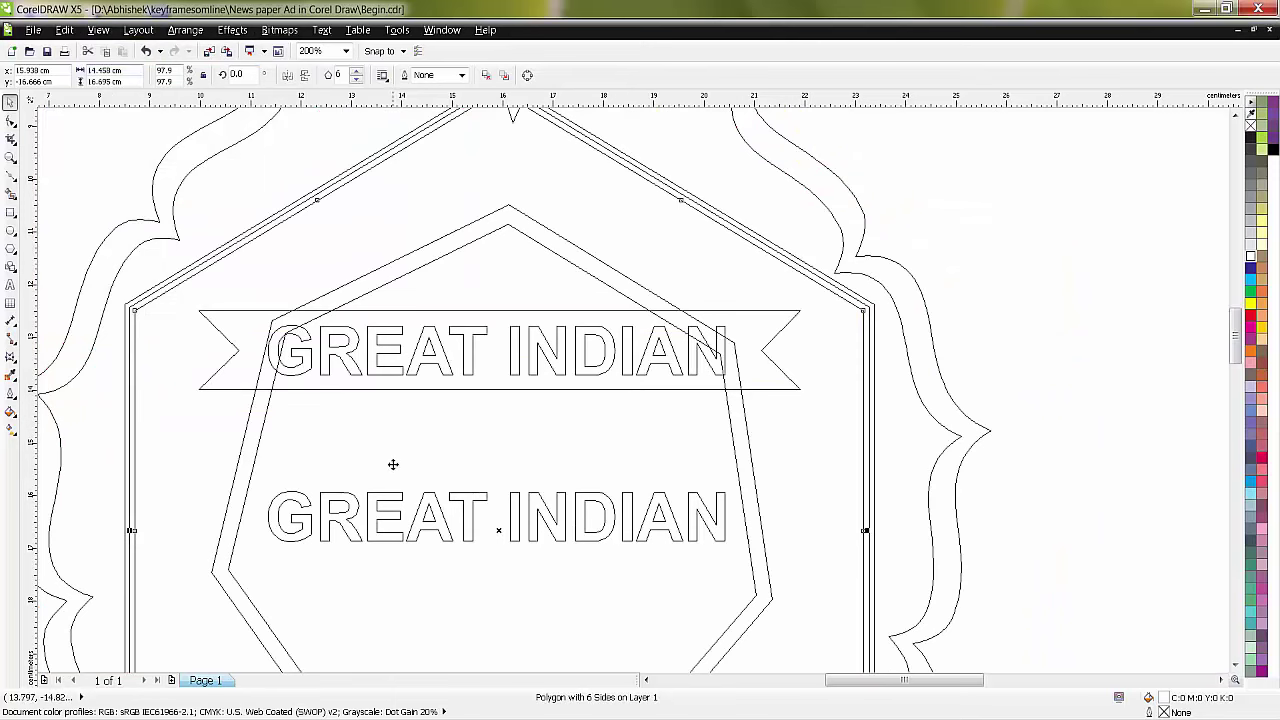
click(426, 503)
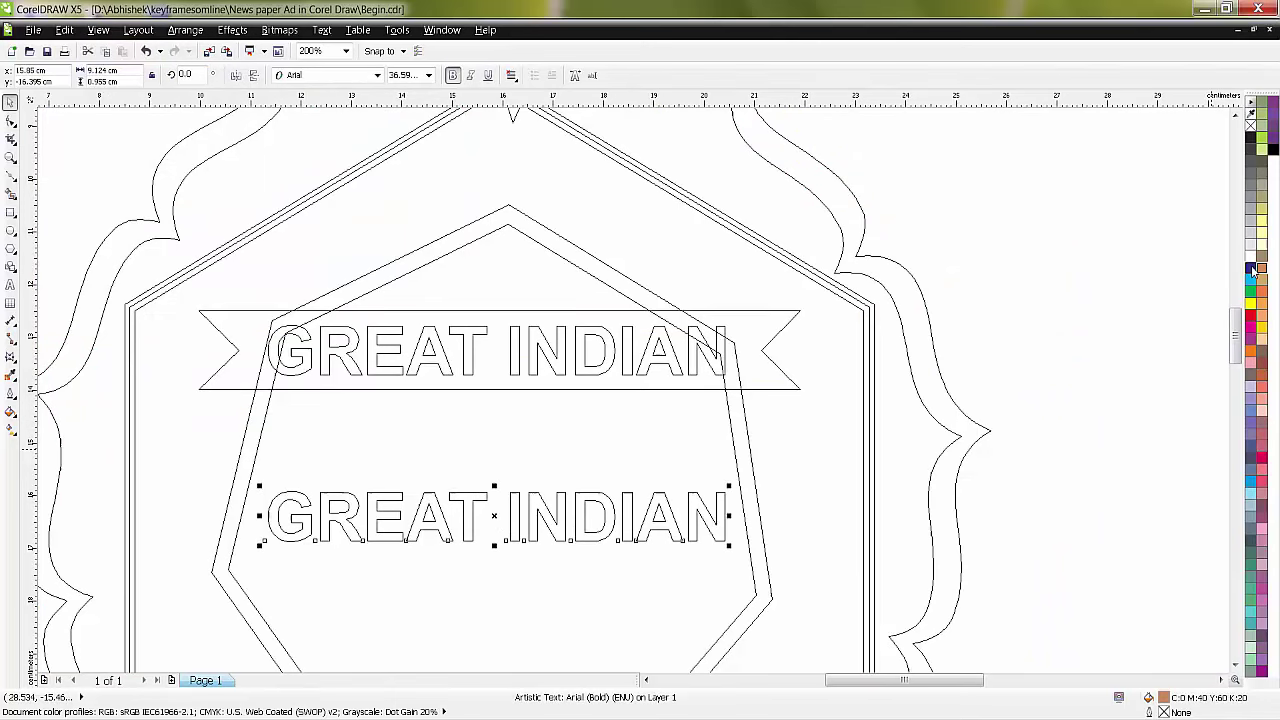
click(98, 30)
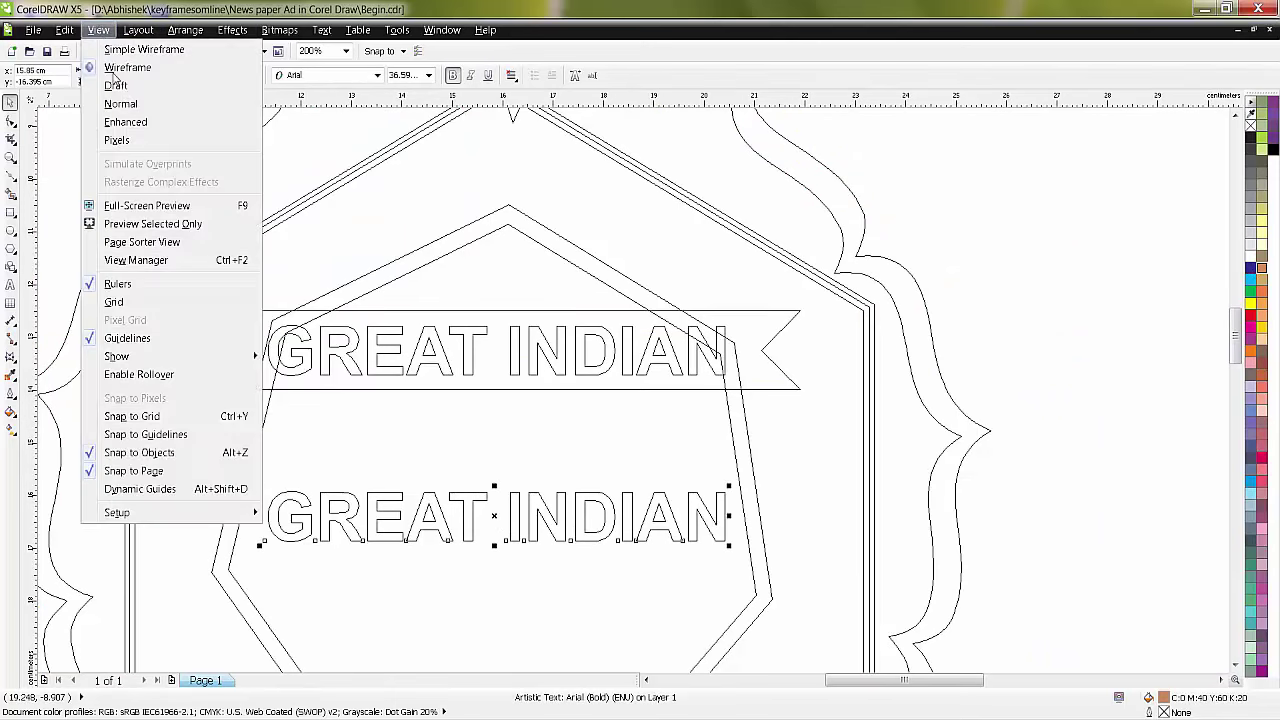
click(125, 128)
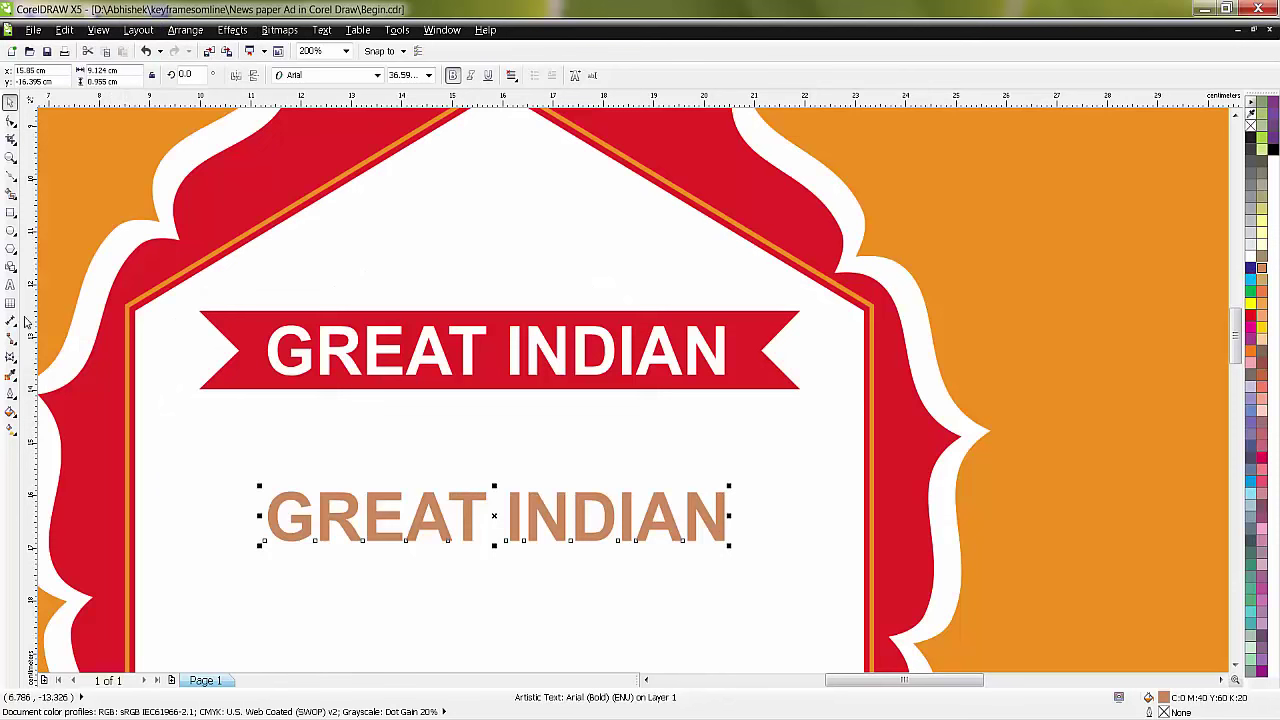
Step: Fill the lower copy with the badge red and retype it as FESTIVE
click(10, 375)
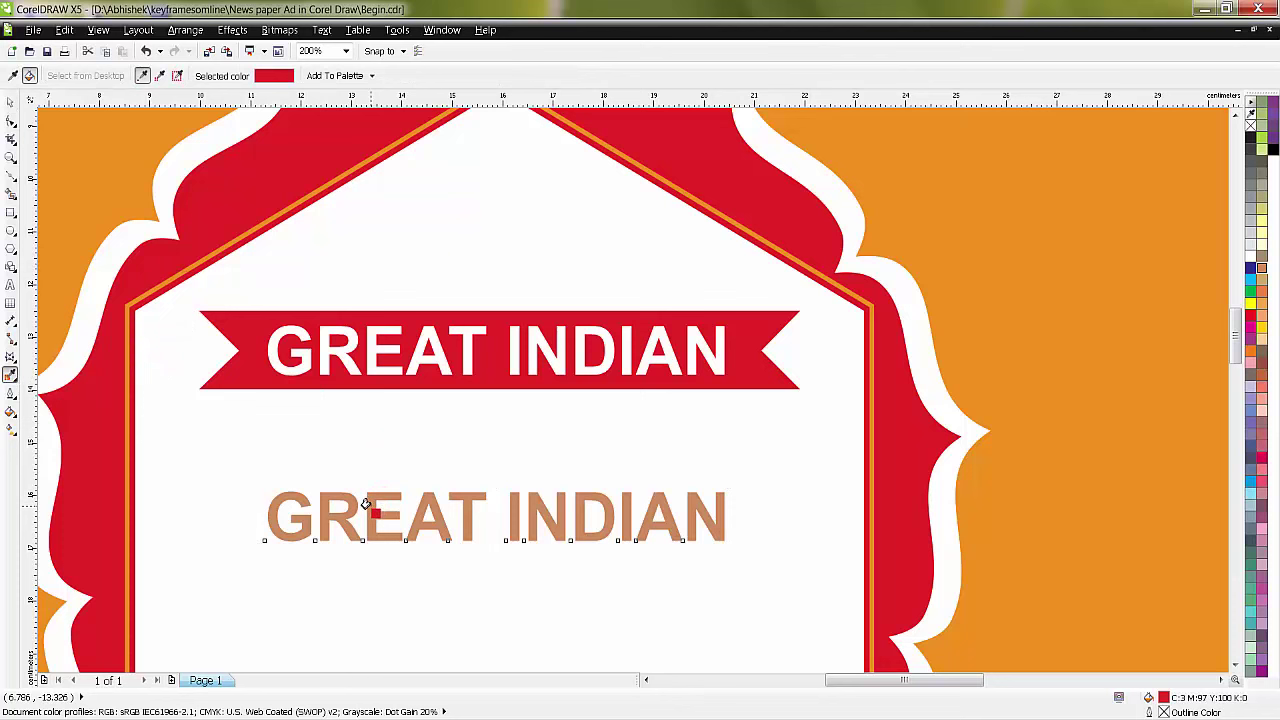
click(367, 505)
click(10, 101)
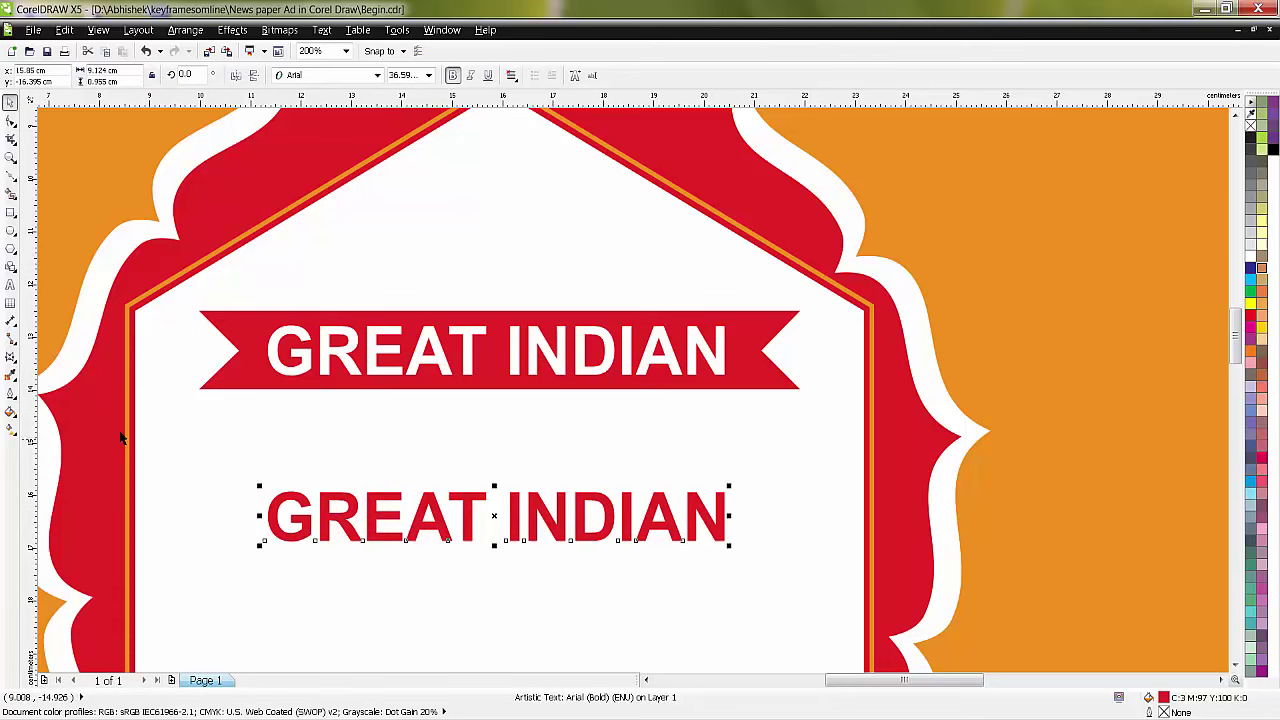
click(10, 284)
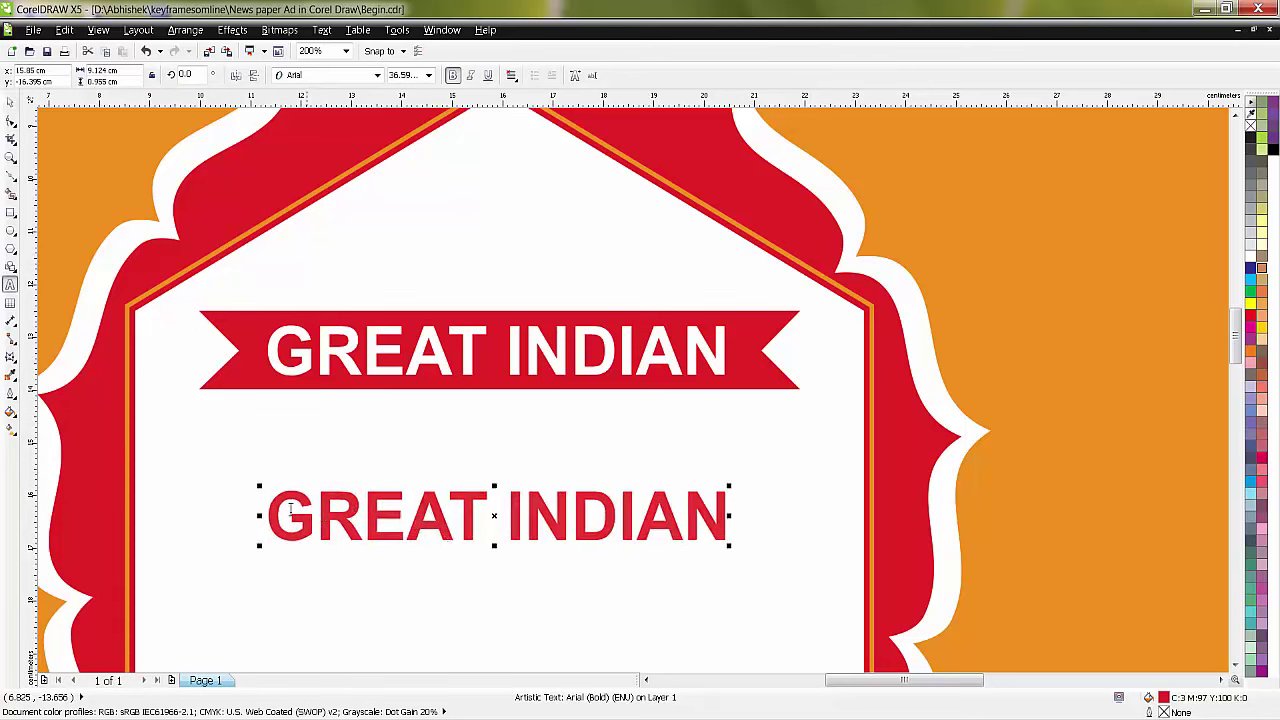
drag(267, 515, 731, 524)
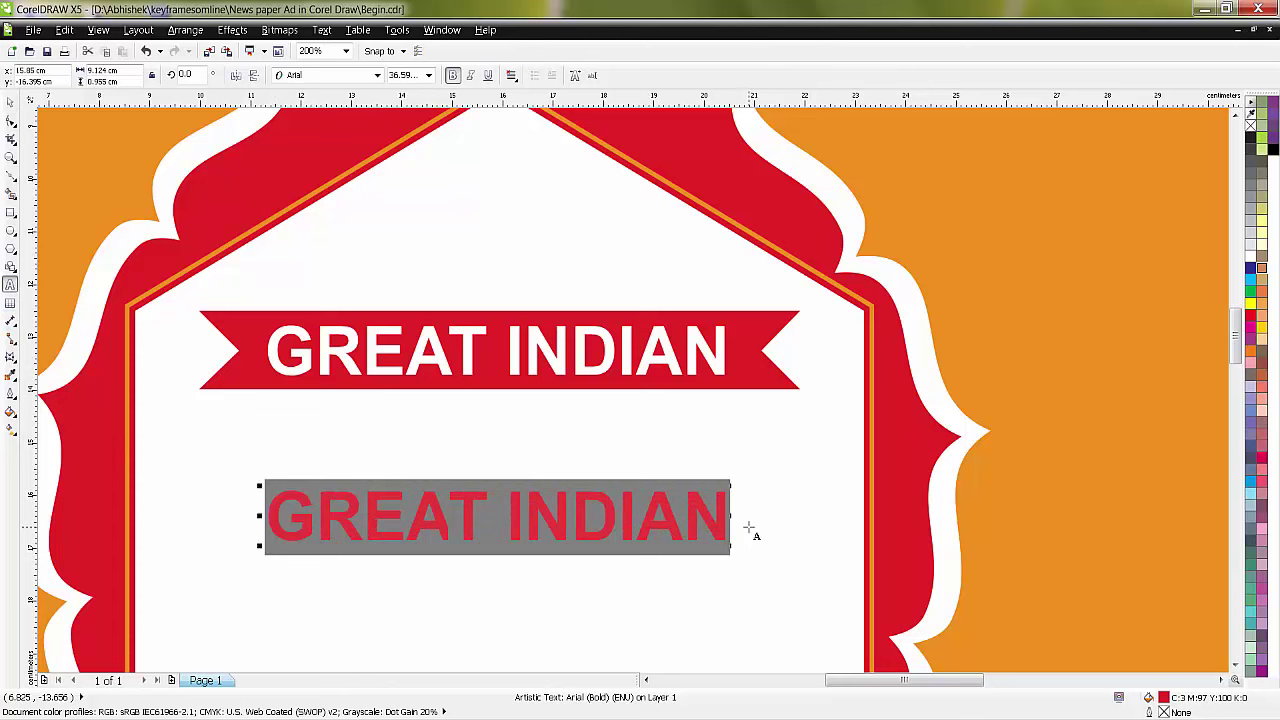
text(FE)
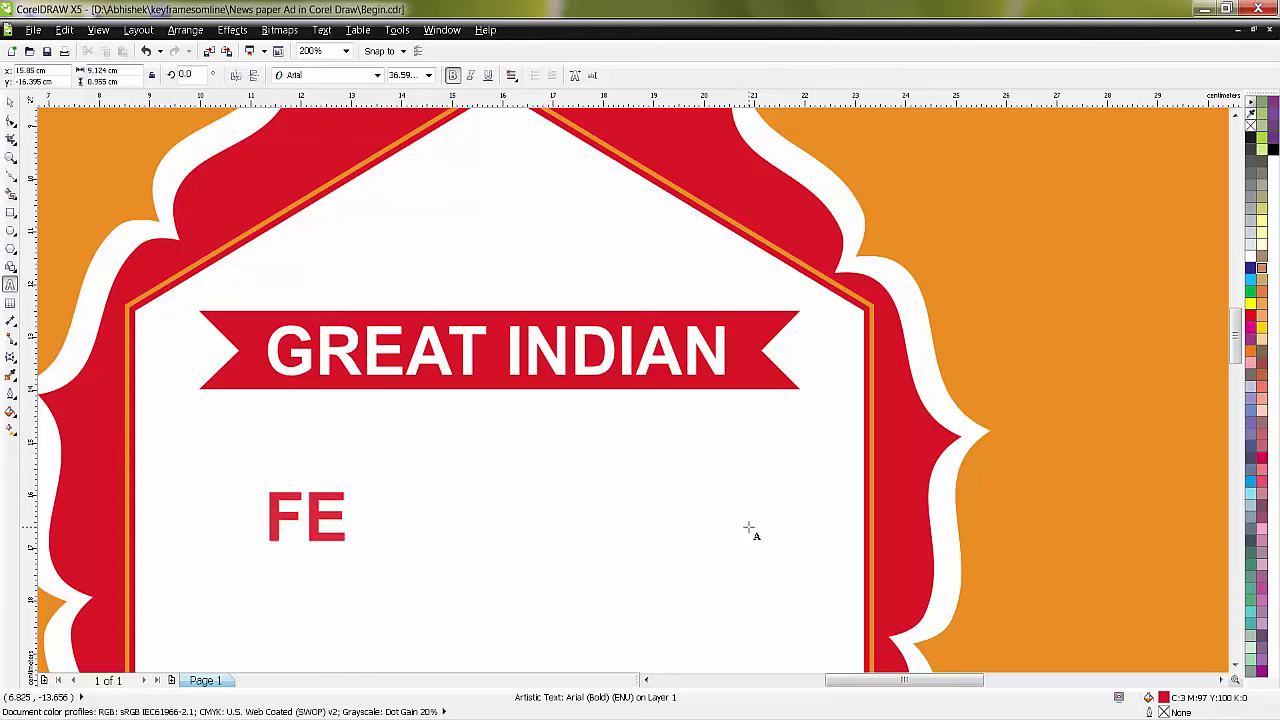
text(STI)
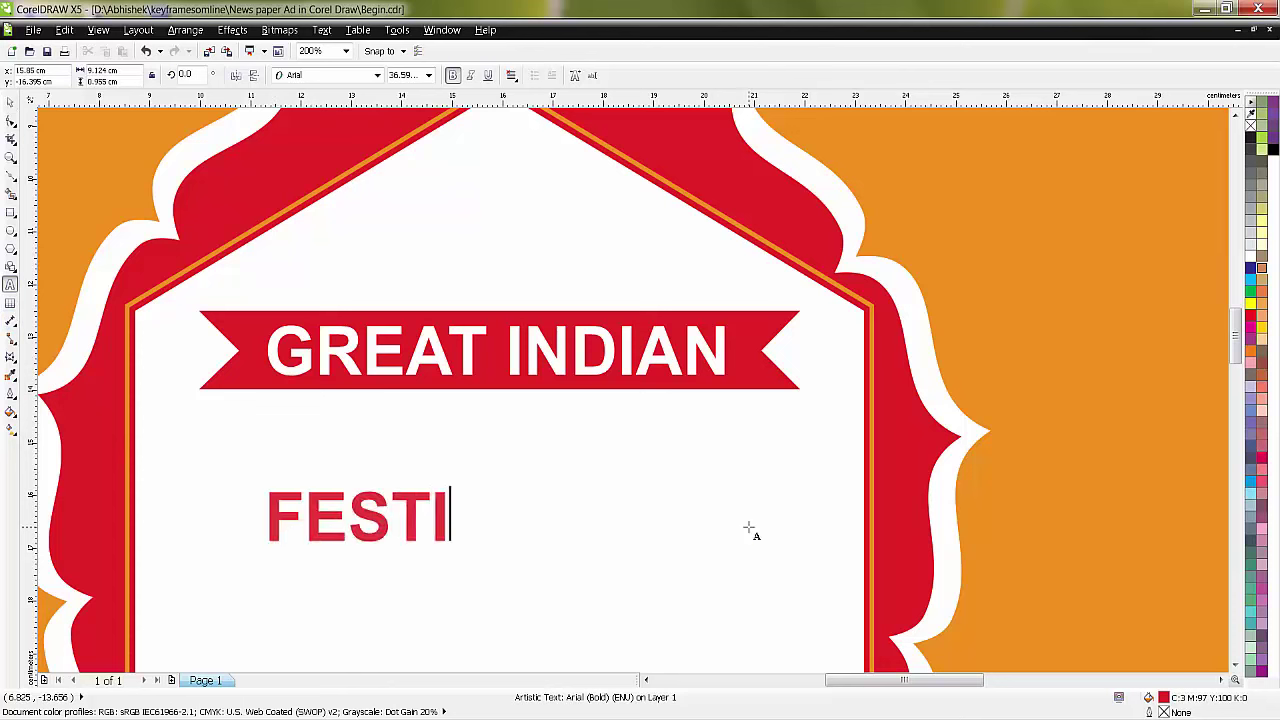
text(VE)
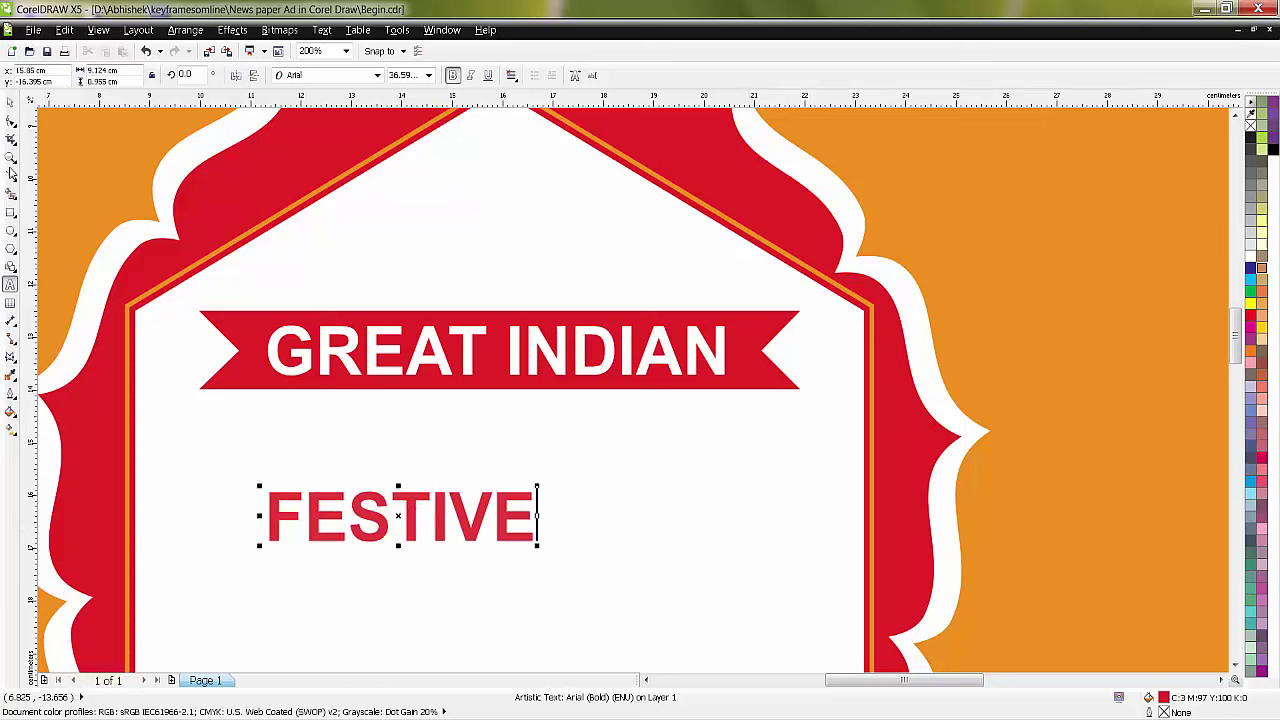
click(10, 102)
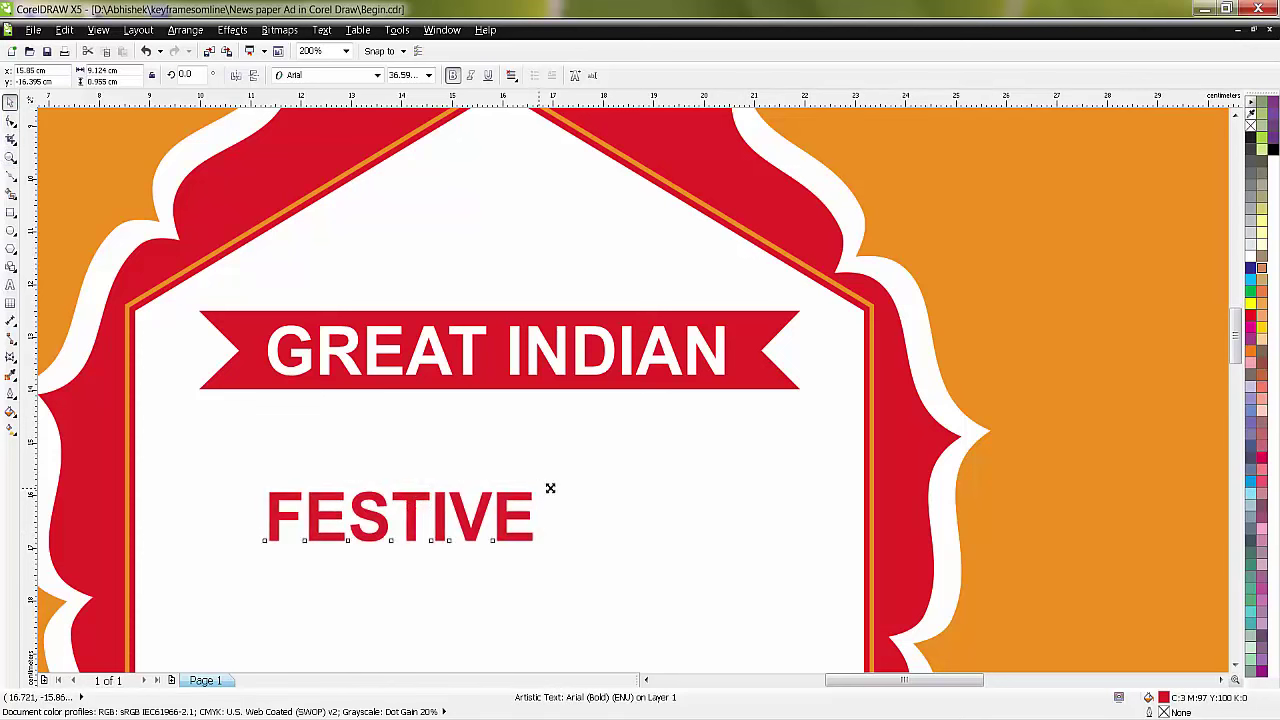
Step: Enlarge FESTIVE and align it to a vertical guideline at the banner's left end
mouse_move(541, 489)
mouse_down()
mouse_move(641, 486)
mouse_move(730, 450)
mouse_up()
drag(257, 498, 290, 500)
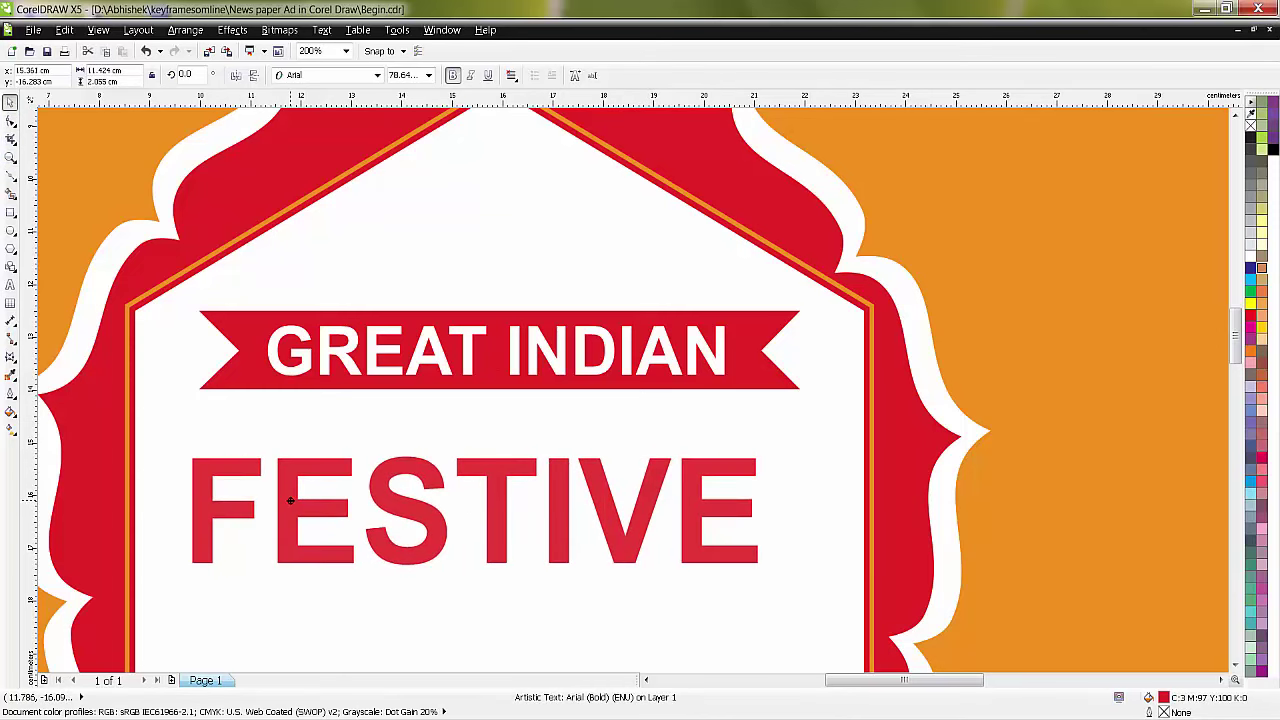
mouse_move(30, 302)
mouse_down()
mouse_move(183, 410)
mouse_move(199, 394)
mouse_up()
click(376, 512)
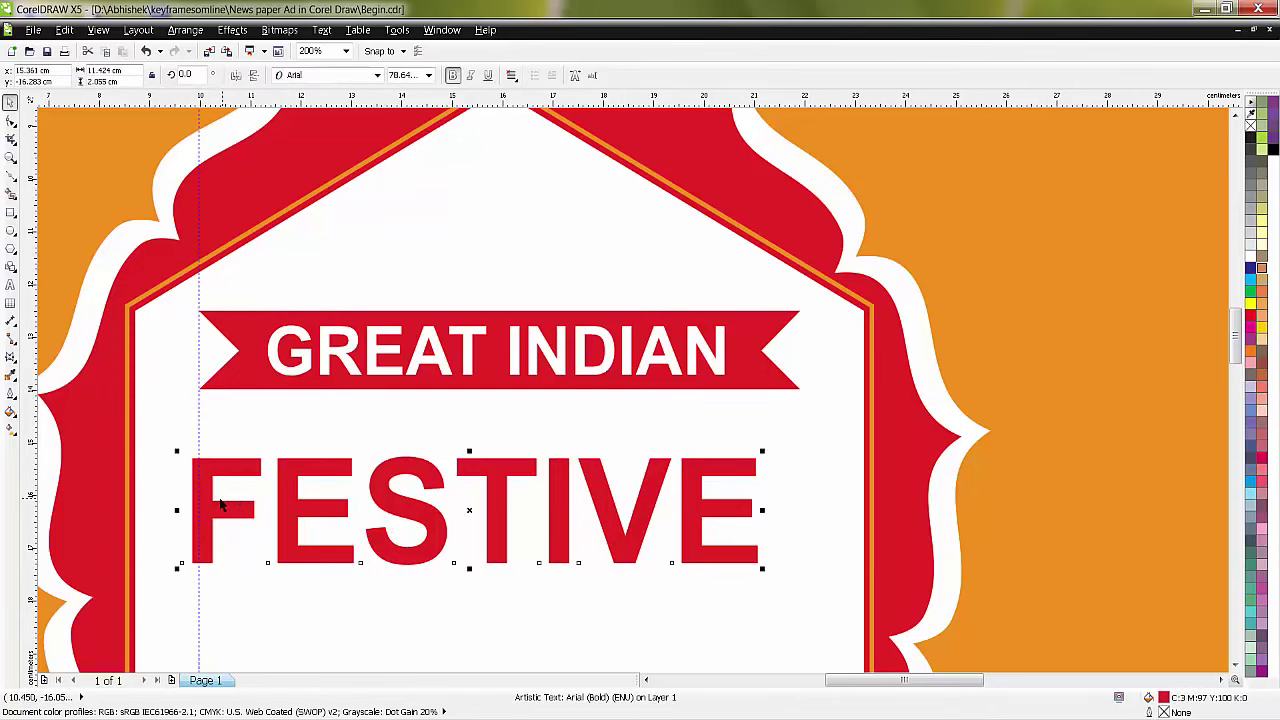
mouse_move(218, 505)
mouse_down()
mouse_move(232, 504)
mouse_move(214, 510)
mouse_up()
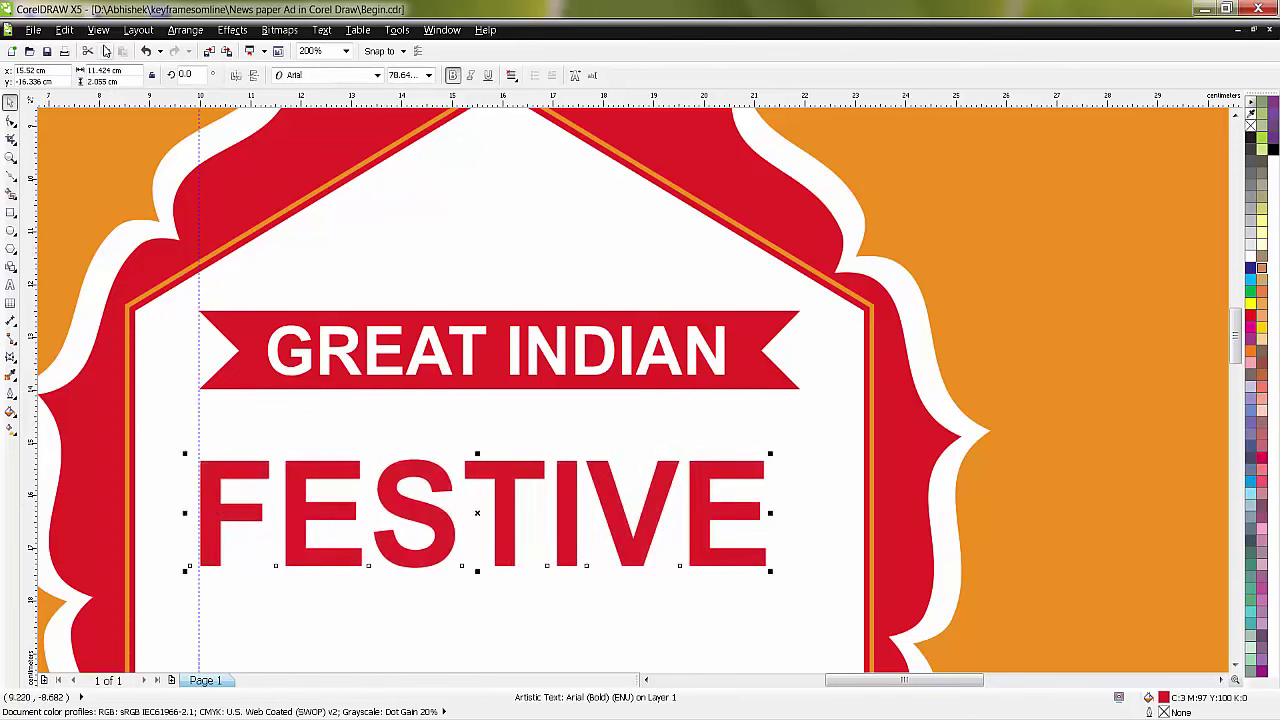
click(98, 30)
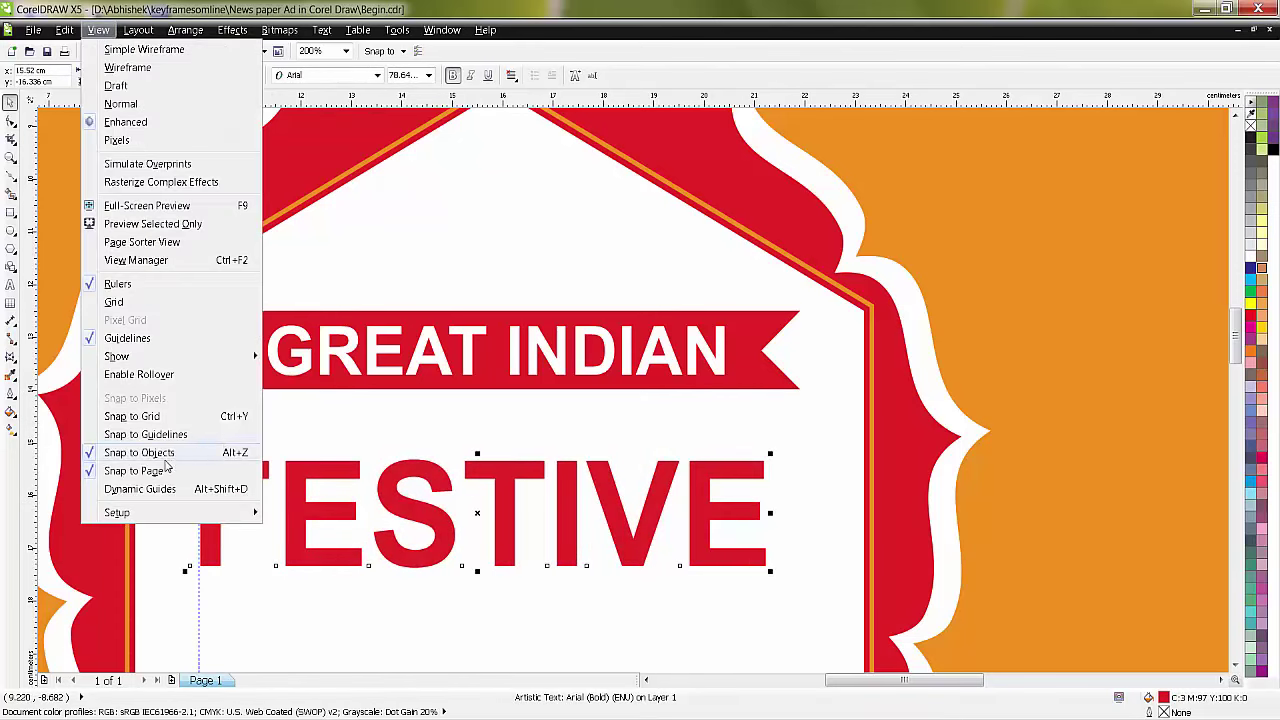
Step: With guideline snapping on, stretch FESTIVE between left and right guides and unbold it
click(128, 436)
drag(318, 513, 322, 513)
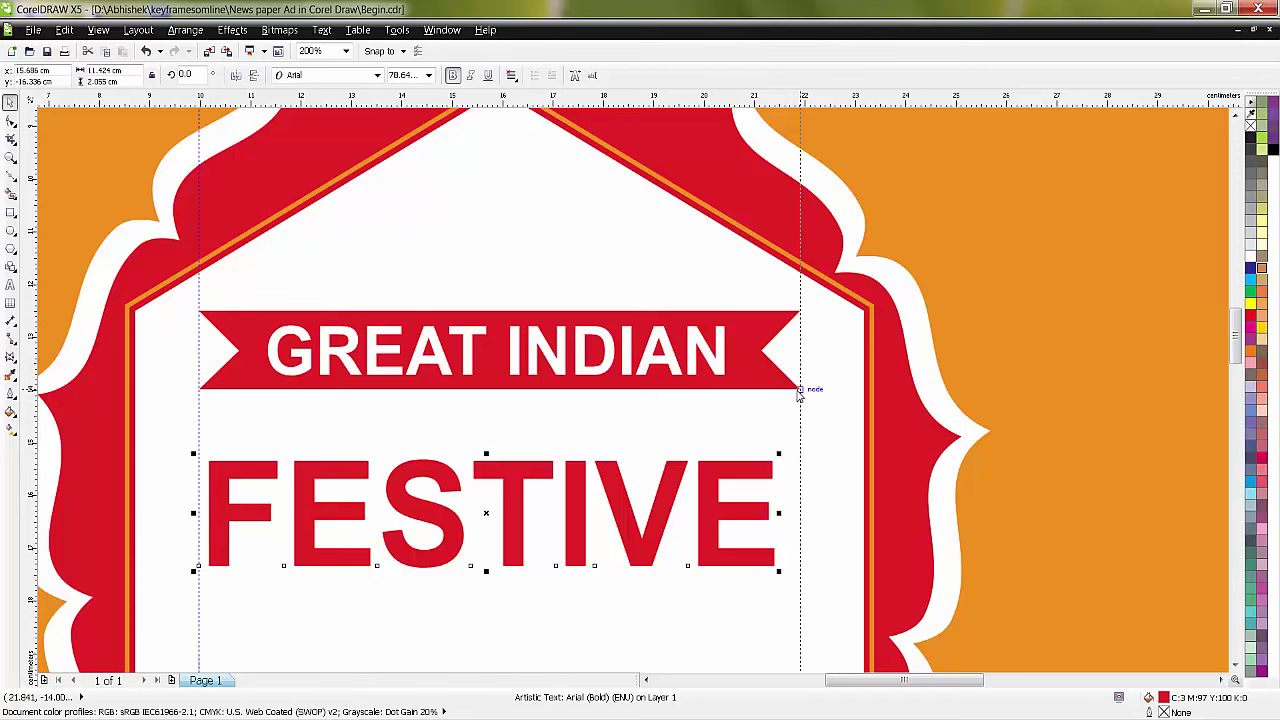
drag(764, 381, 800, 390)
drag(779, 453, 804, 453)
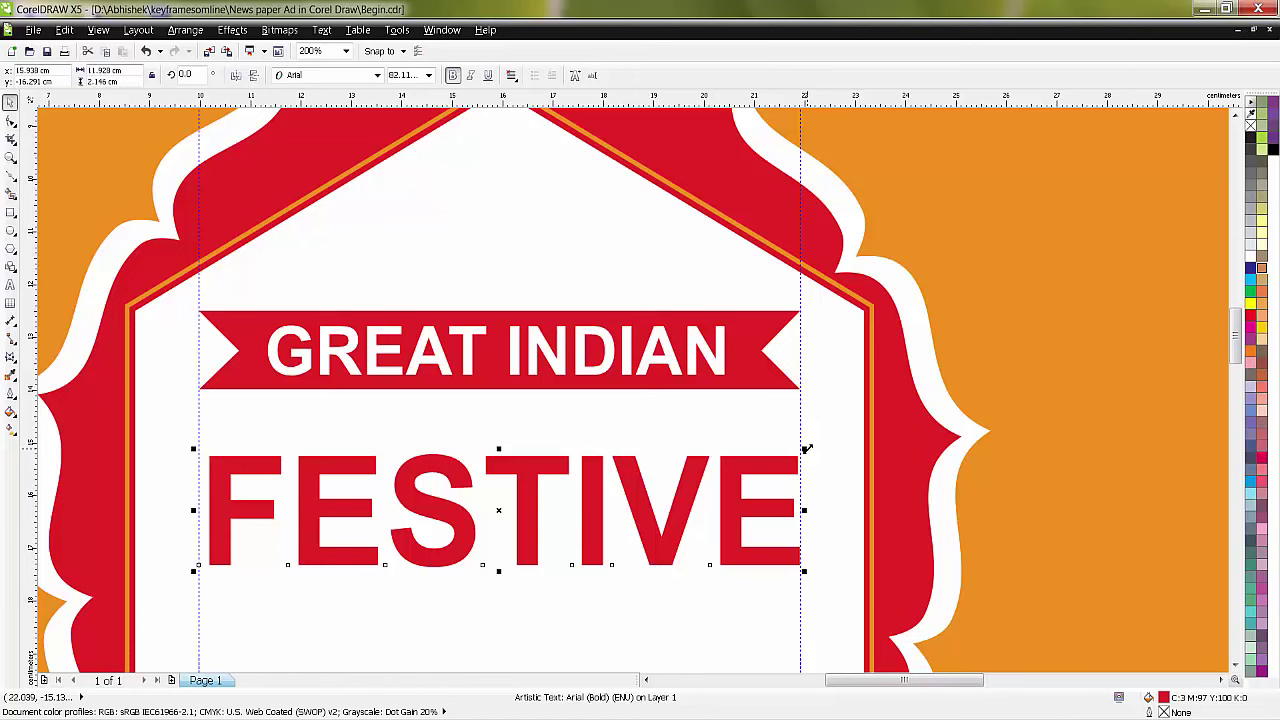
scroll(1236, 340, down, 3)
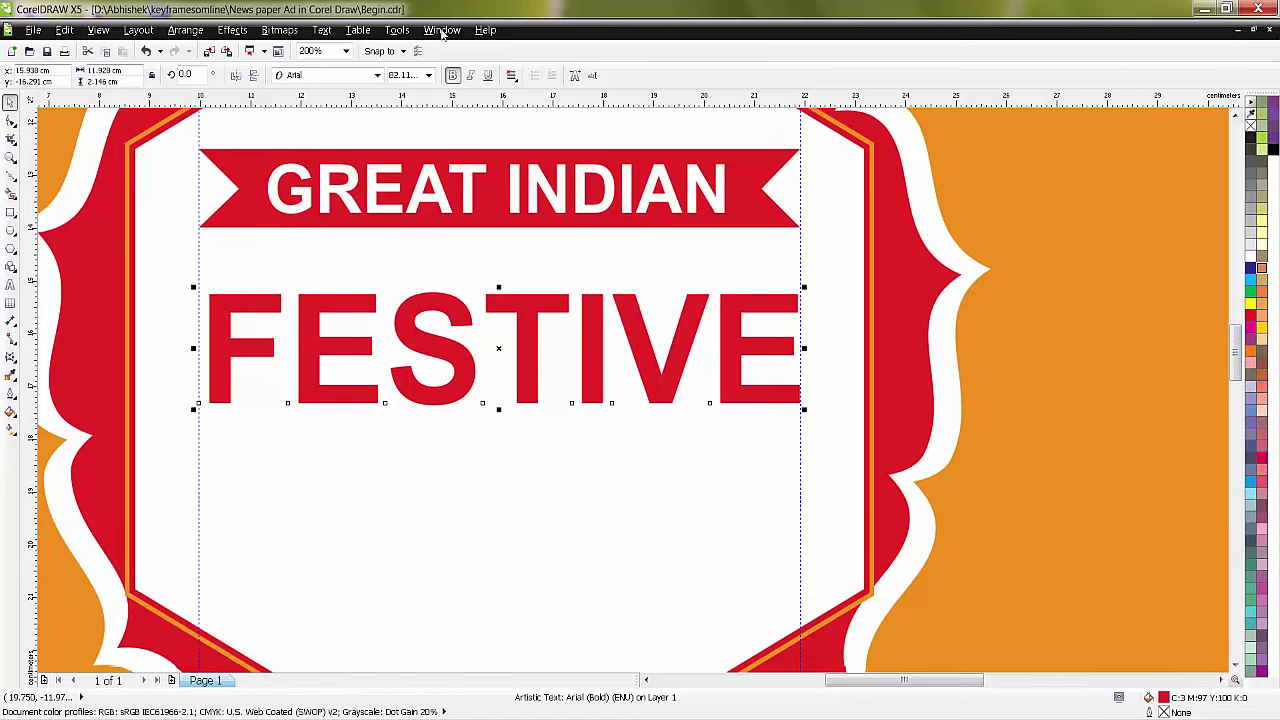
click(452, 75)
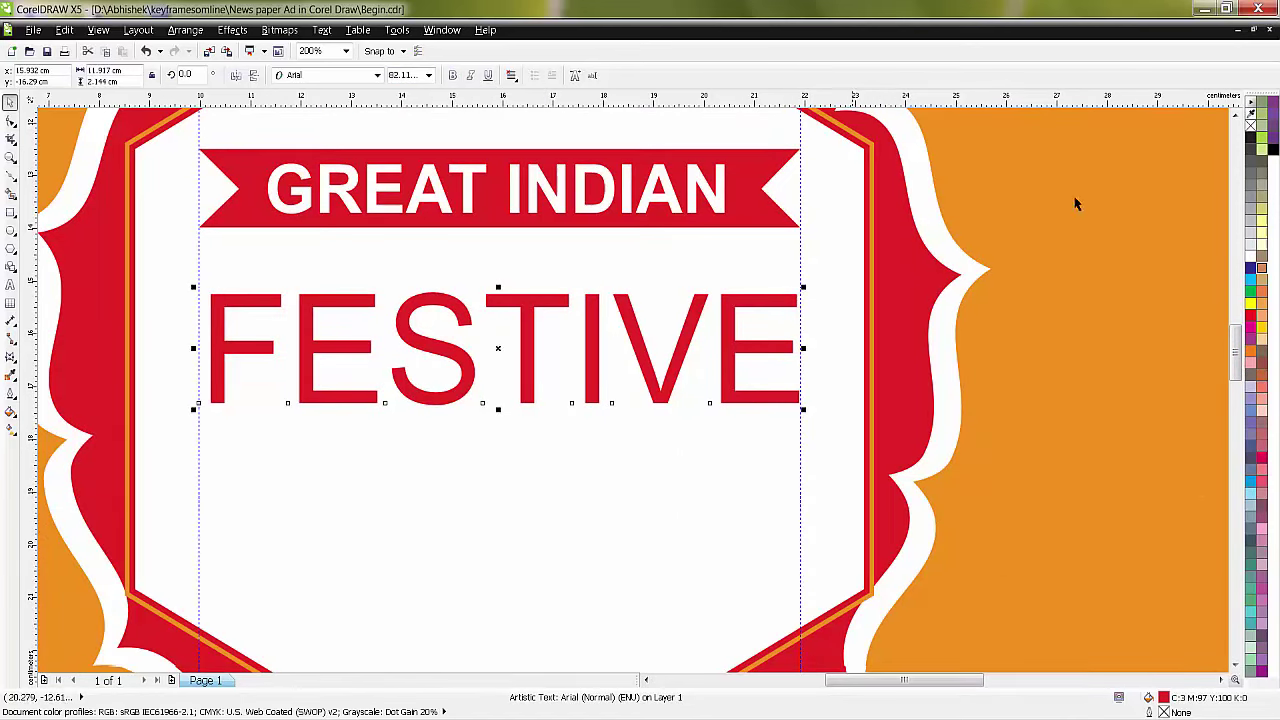
drag(1237, 345, 1236, 350)
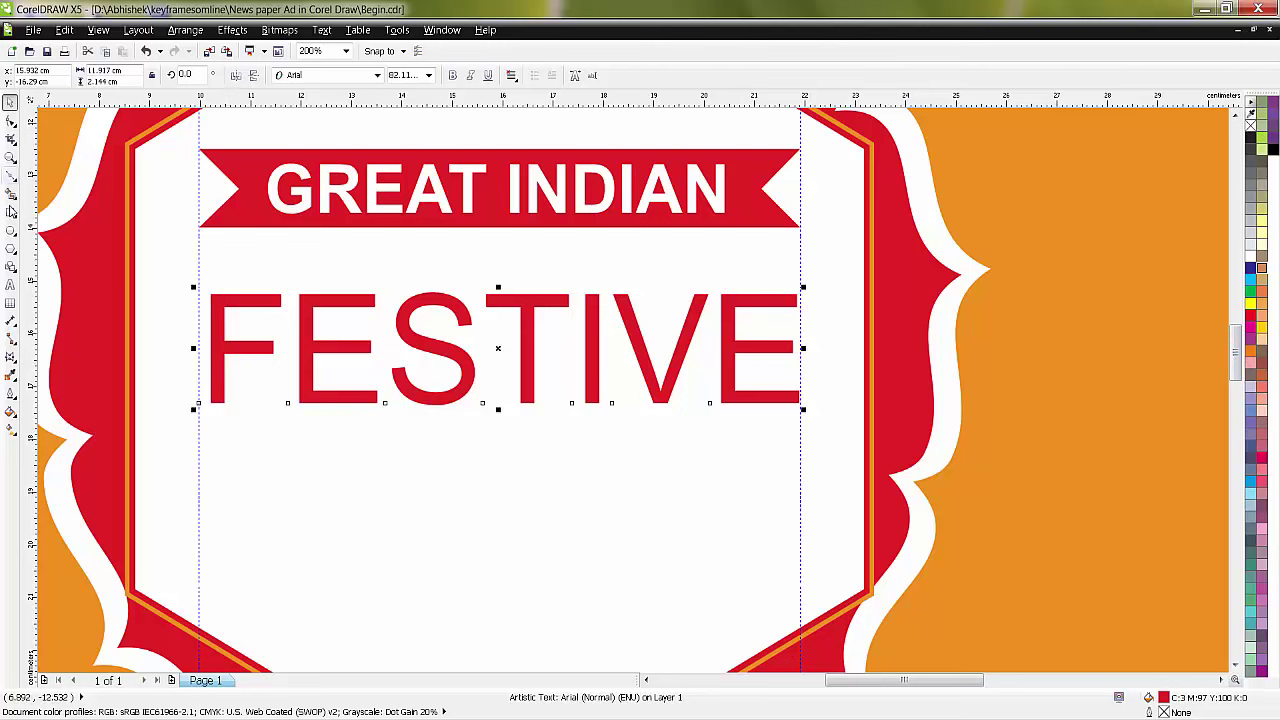
Step: Draw a thin bar under FESTIVE spanning the left and right guidelines
click(11, 211)
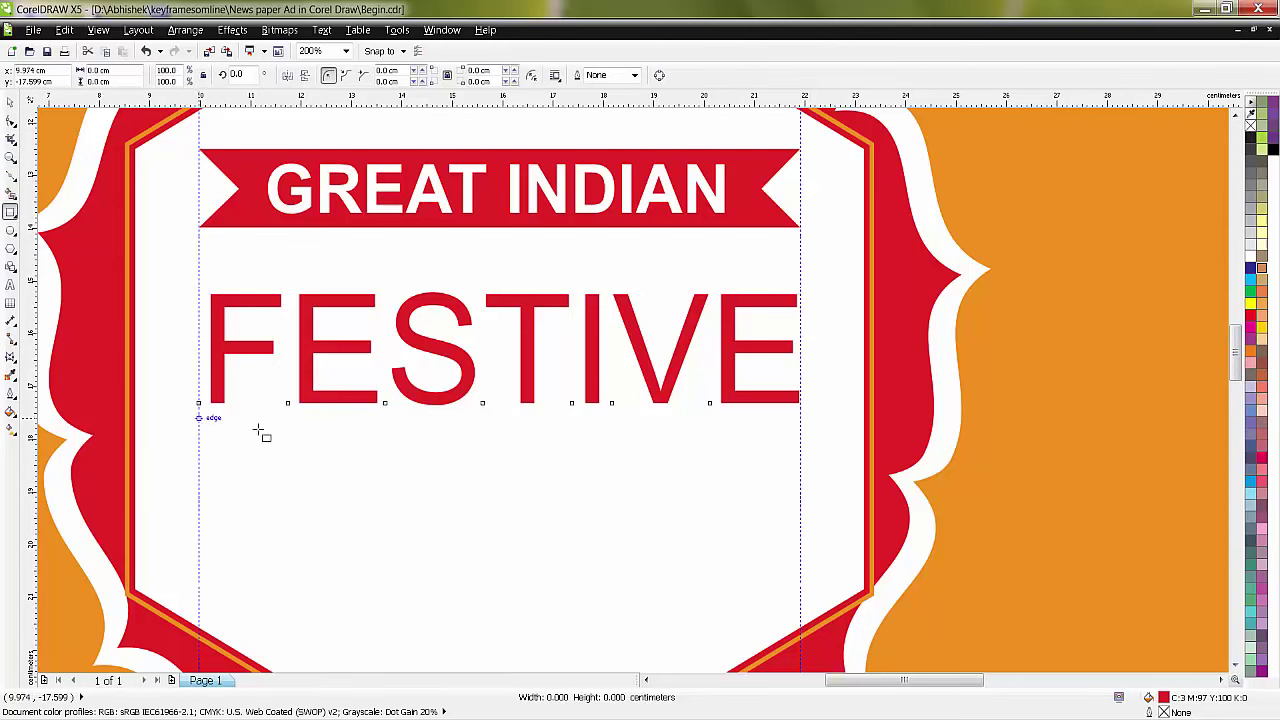
drag(199, 419, 801, 427)
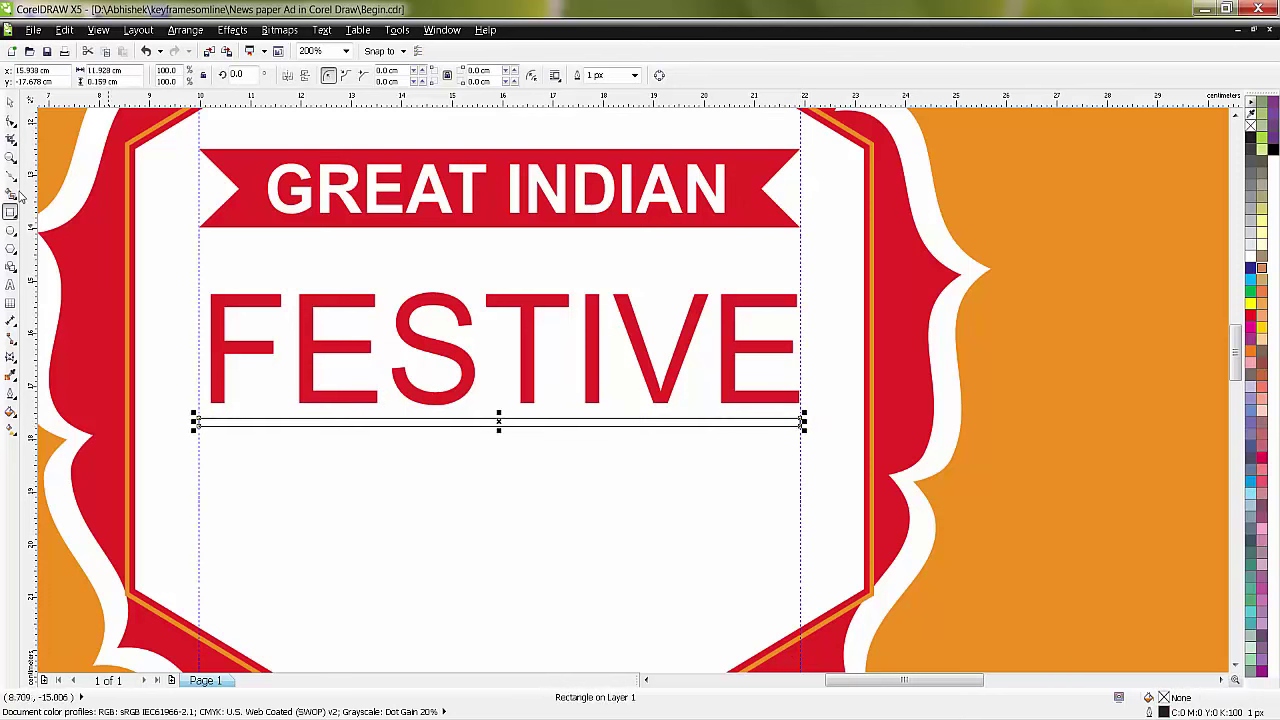
key(space)
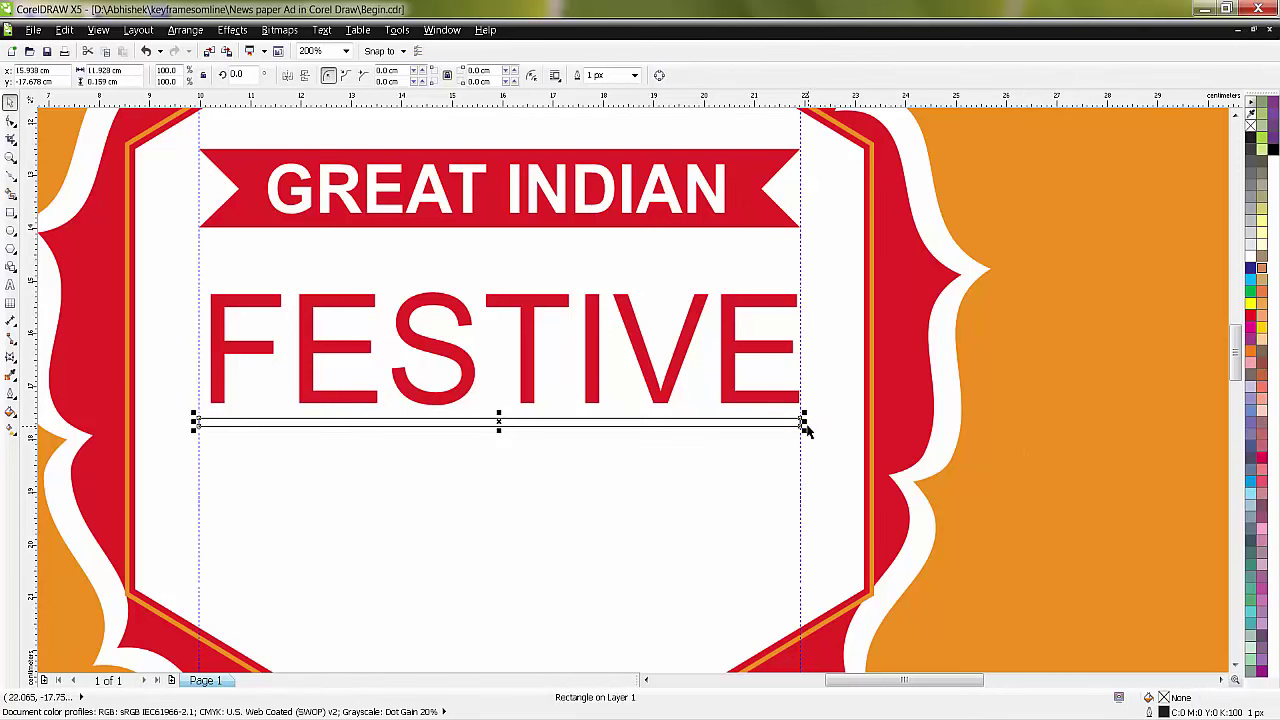
drag(806, 428, 390, 425)
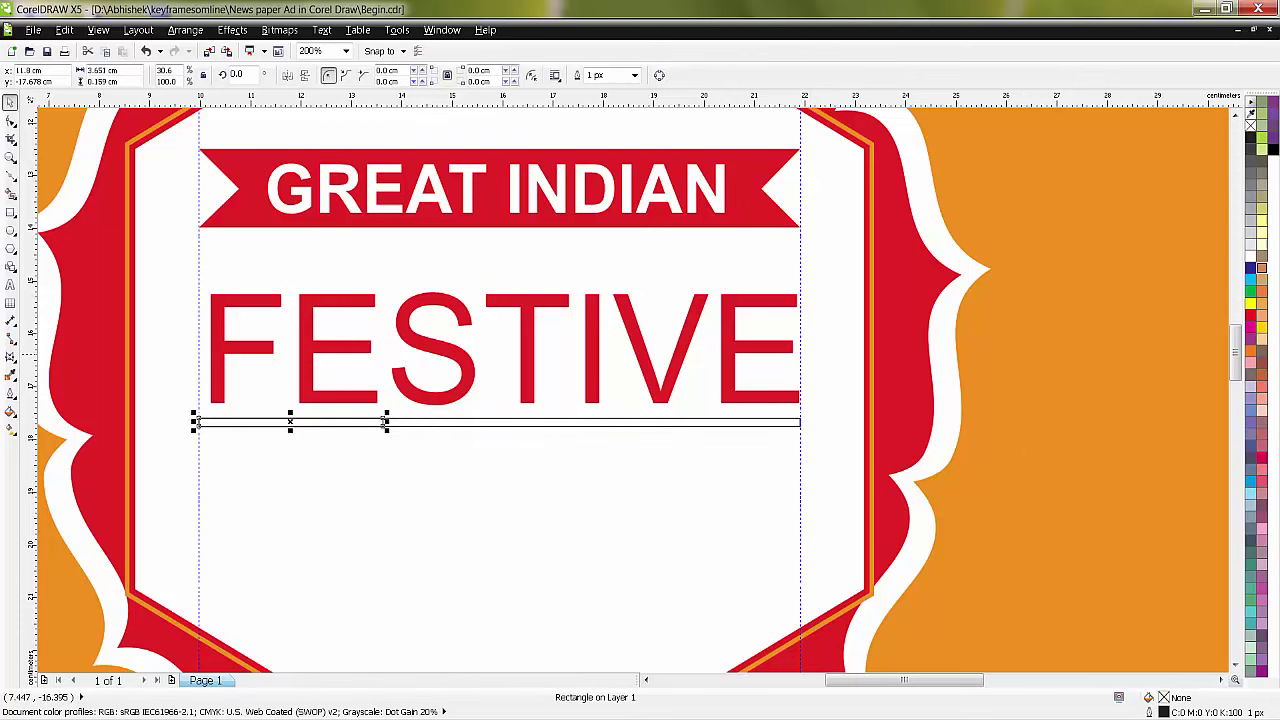
click(11, 378)
click(300, 366)
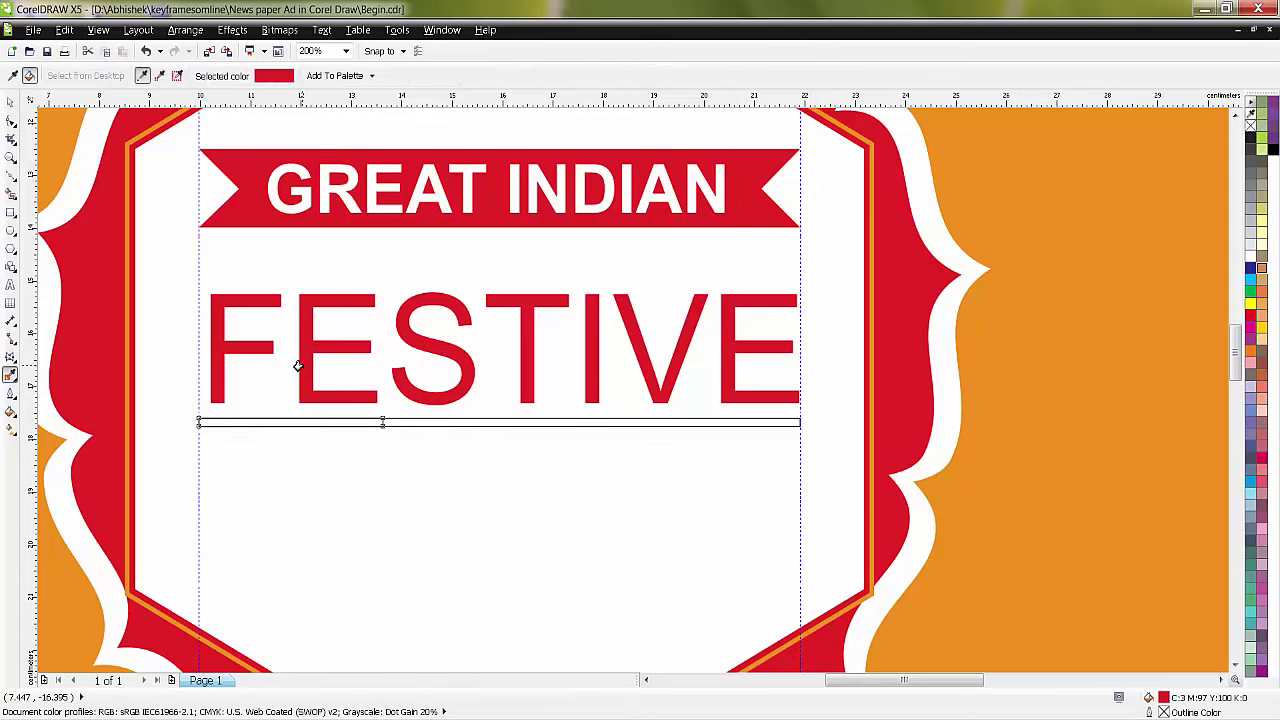
click(10, 103)
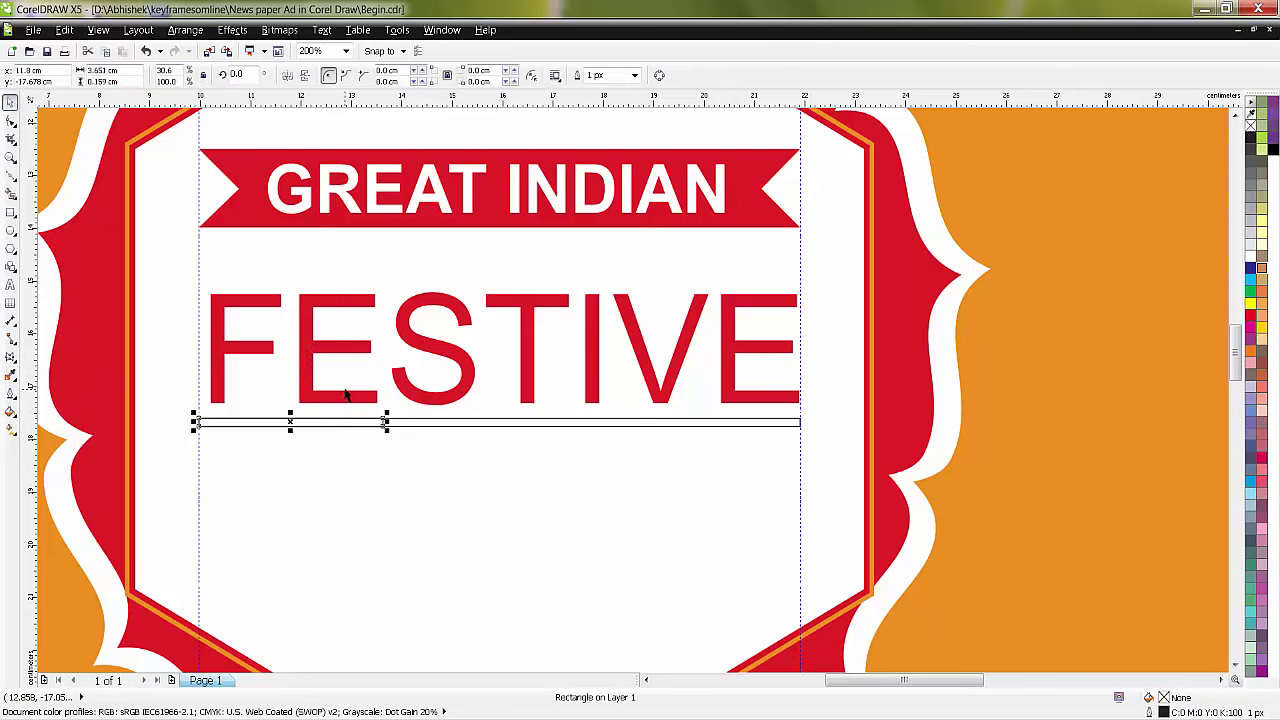
key(Escape)
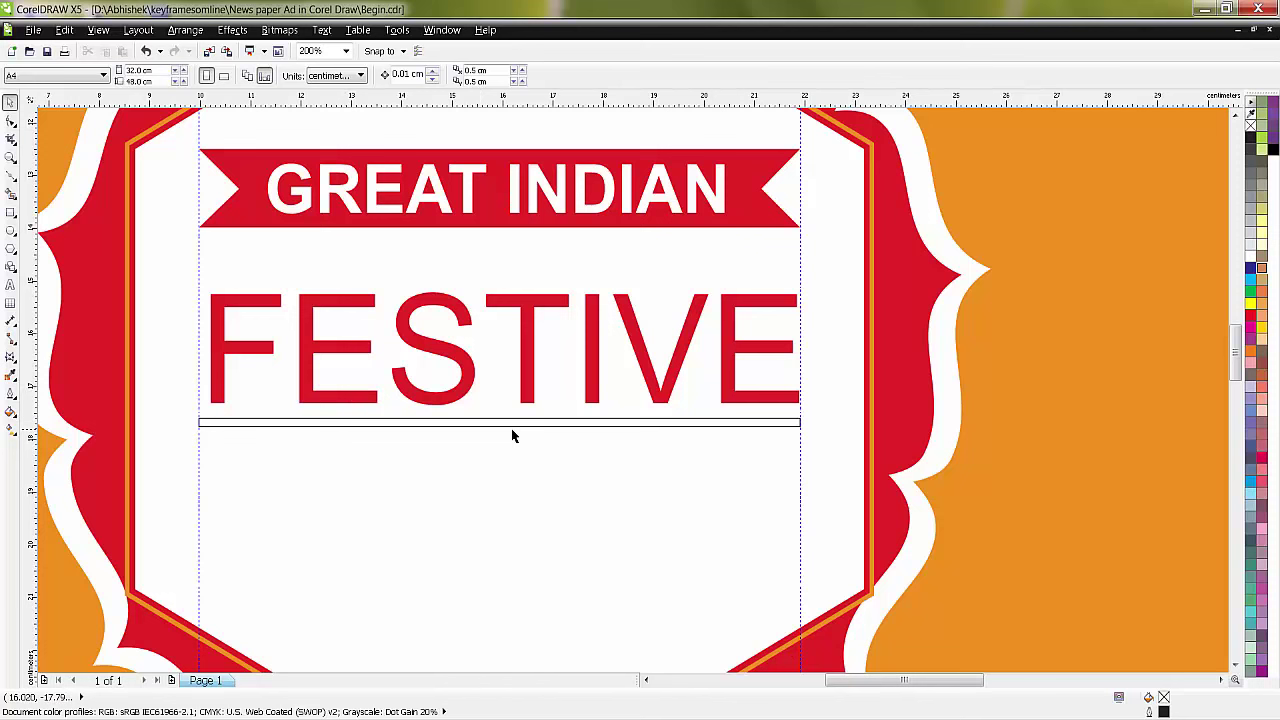
Step: Make a shortened copy of the bar and move it below the long one
click(498, 424)
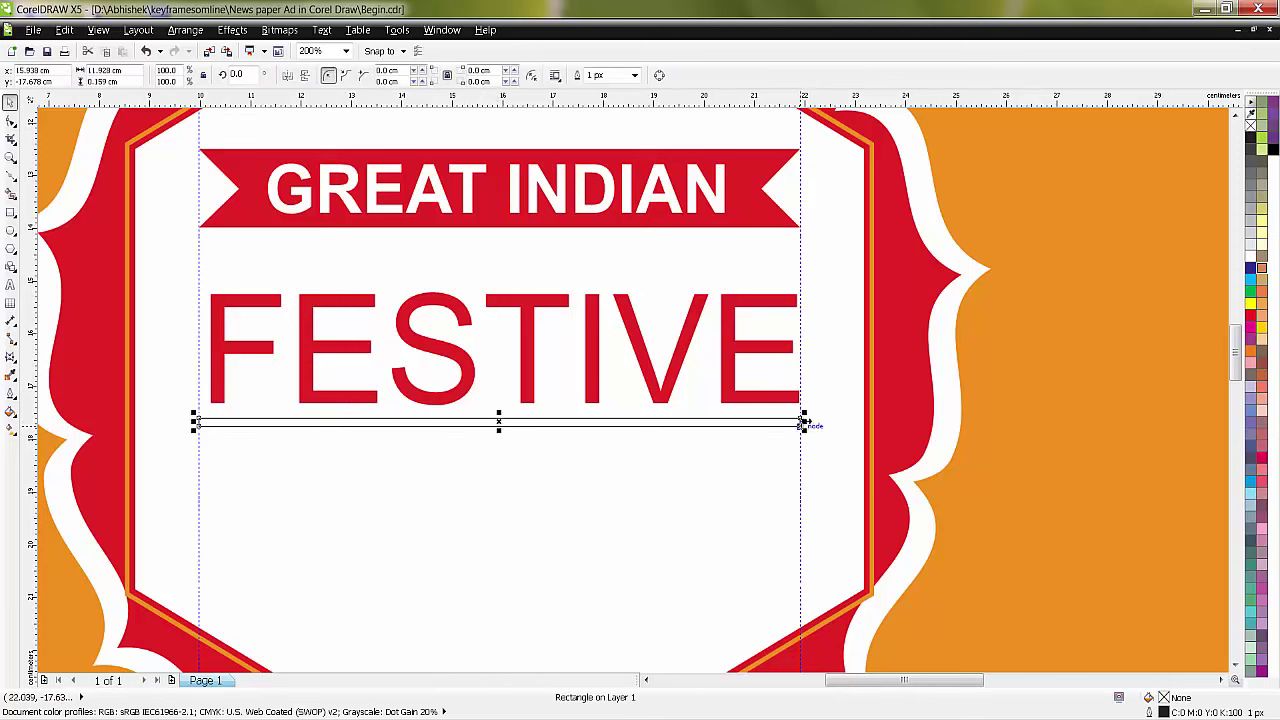
mouse_move(805, 424)
mouse_down()
mouse_move(385, 418)
mouse_move(409, 421)
mouse_up()
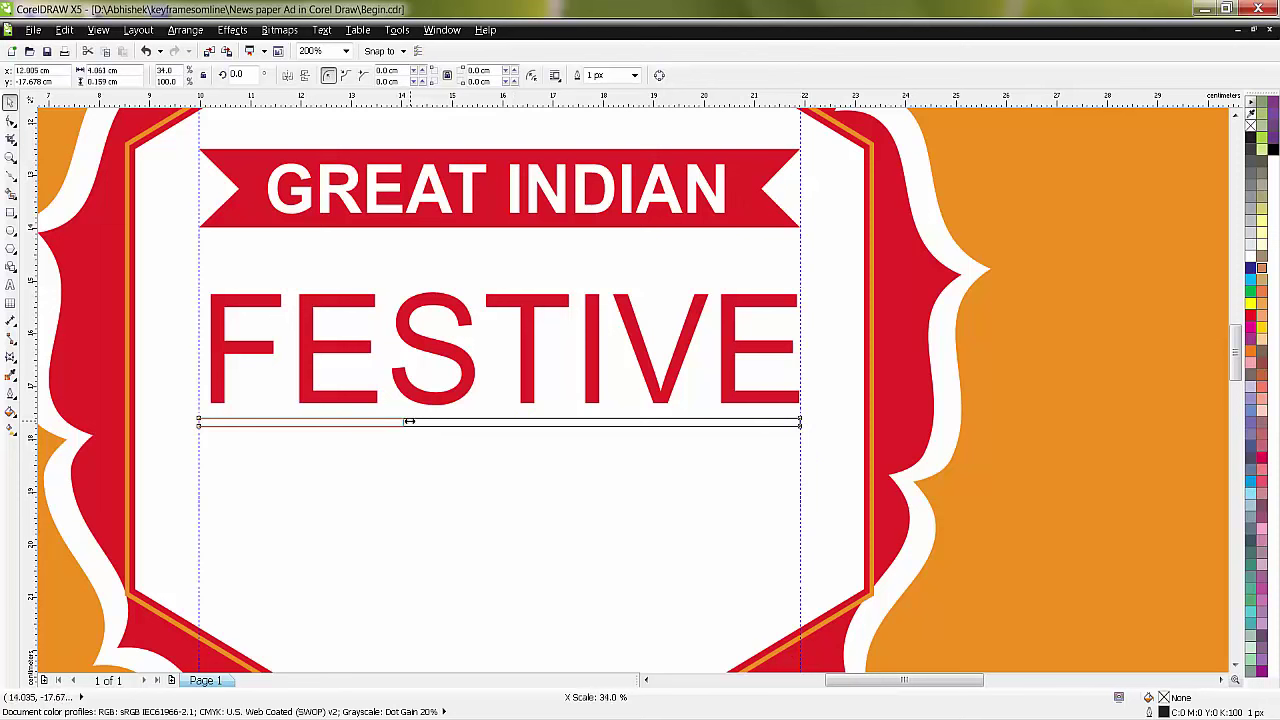
drag(409, 421, 416, 421)
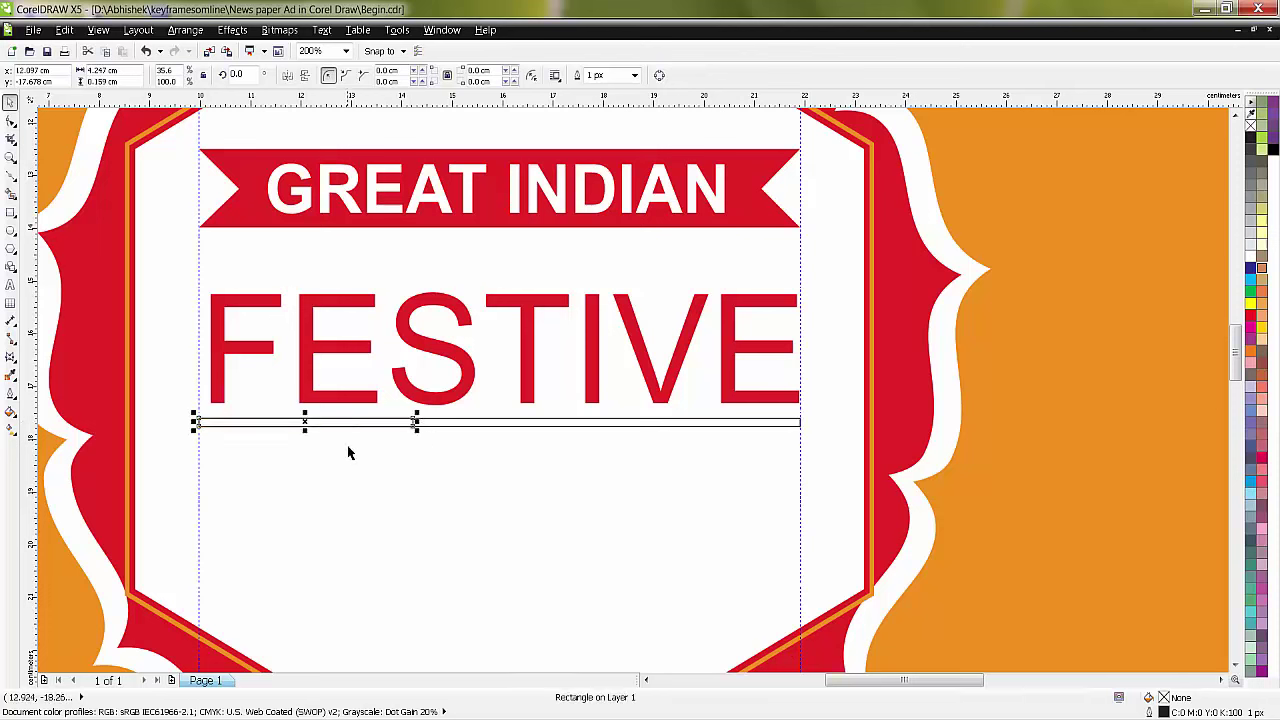
drag(305, 421, 320, 468)
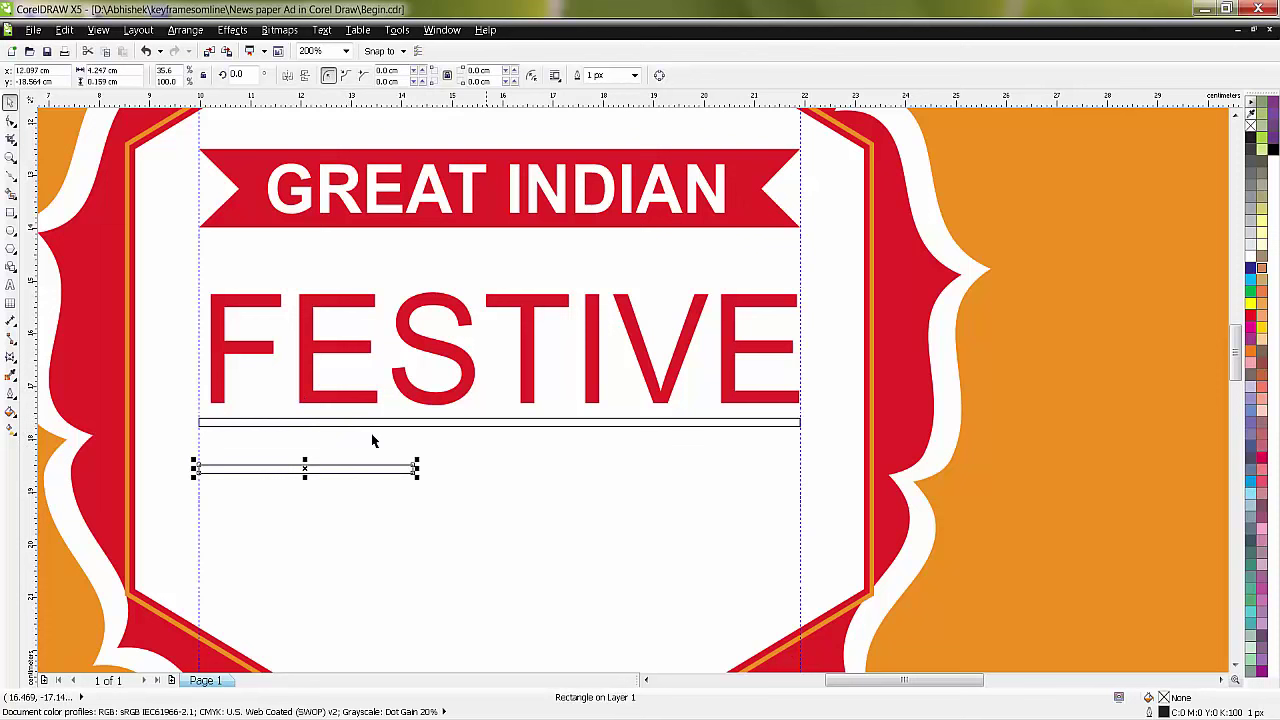
Step: Add a centre guideline and trim the bars into left and right pieces with a gap
drag(33, 335, 502, 424)
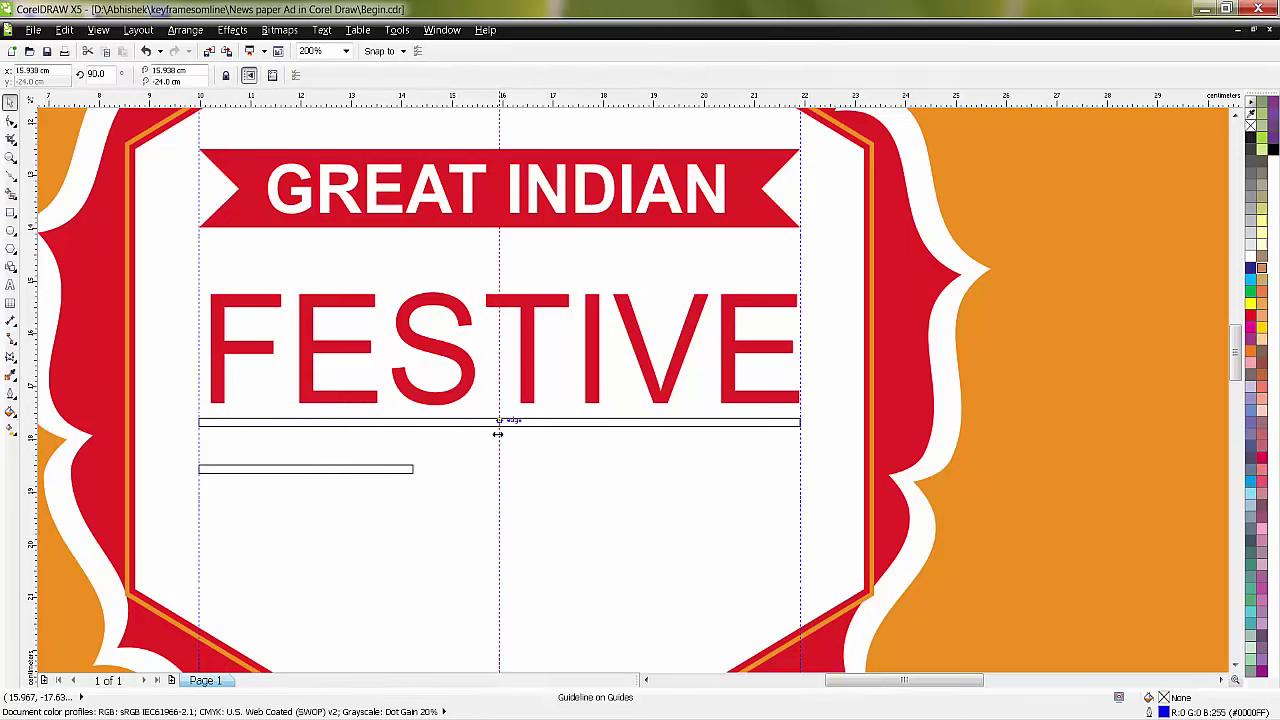
click(674, 424)
drag(805, 422, 400, 418)
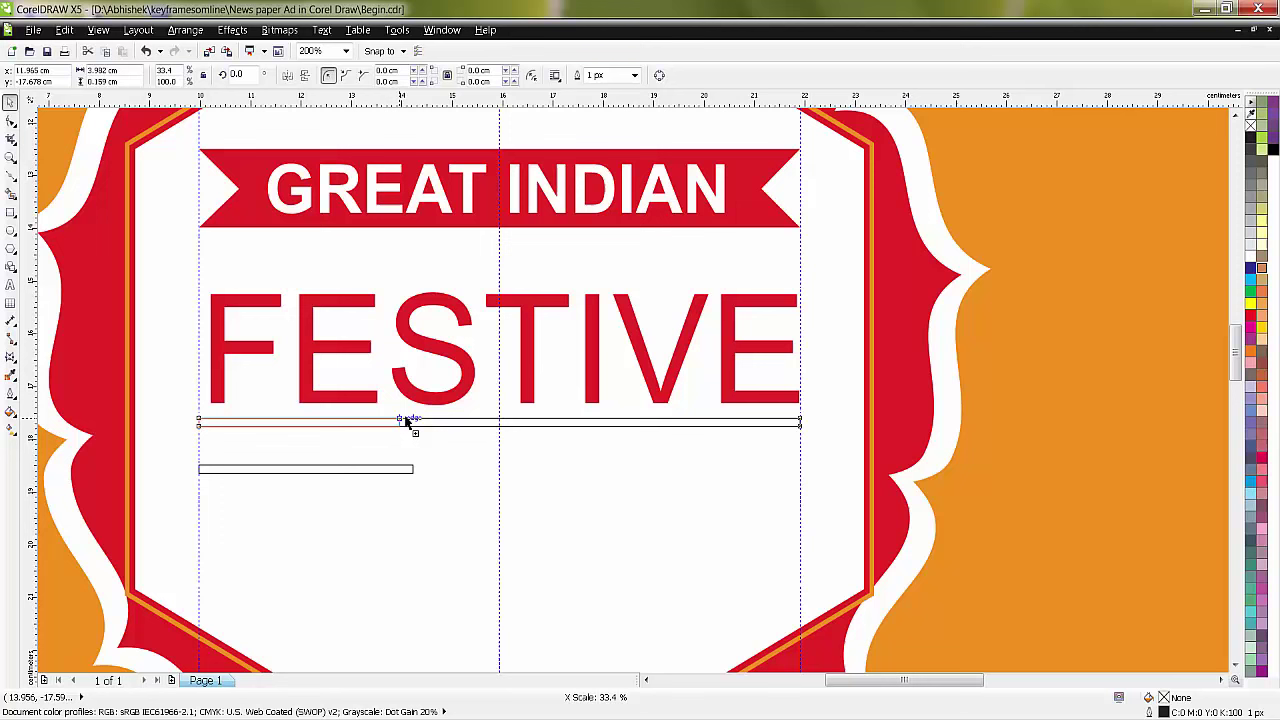
drag(400, 418, 405, 421)
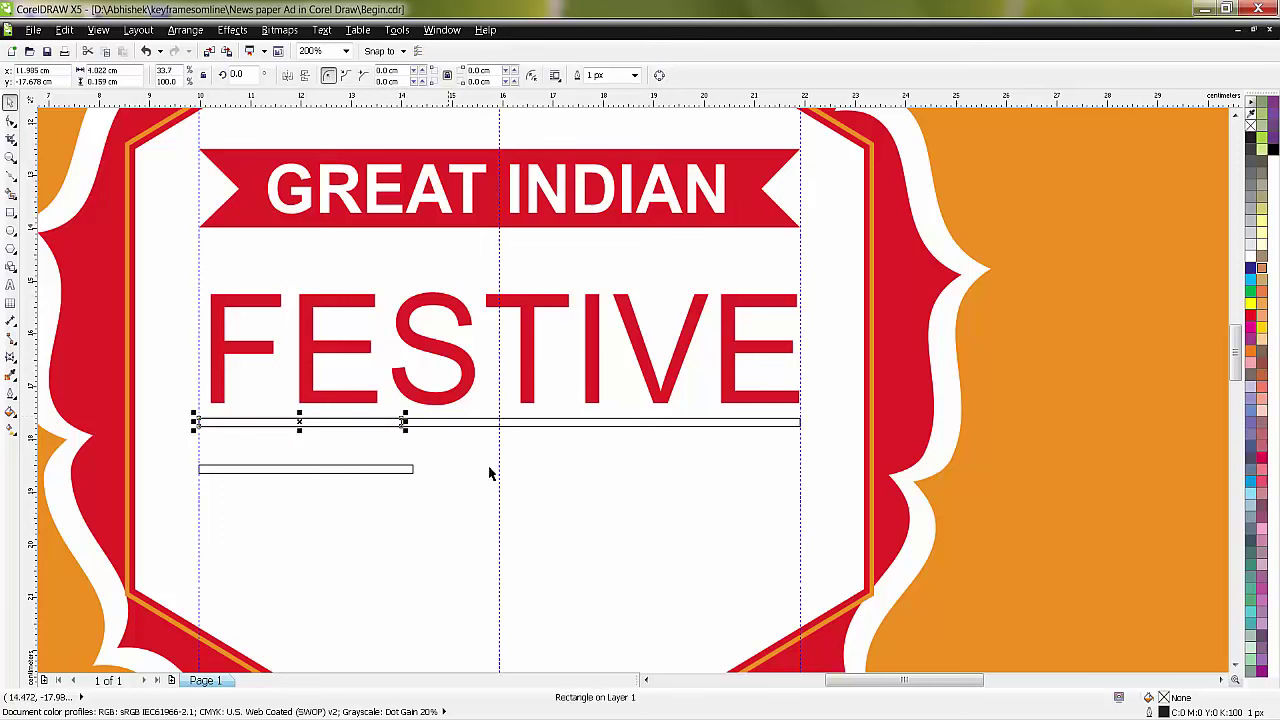
click(383, 474)
key(Delete)
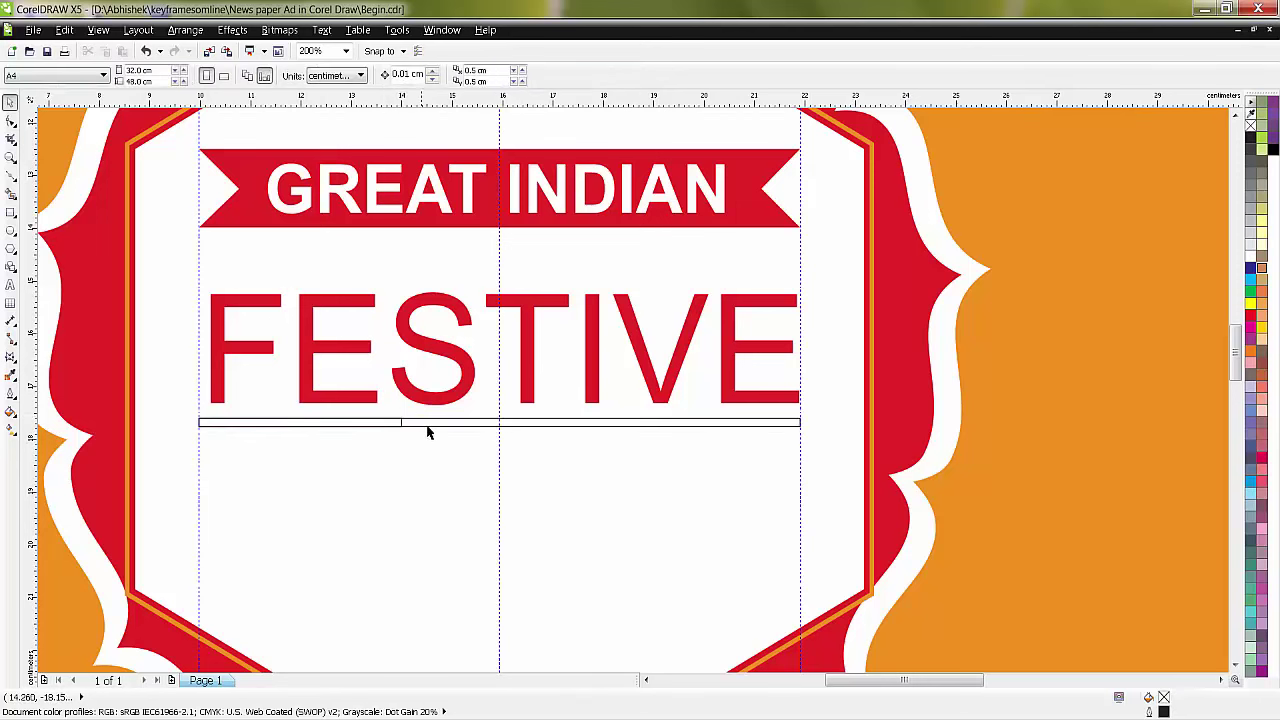
click(427, 424)
mouse_move(199, 422)
mouse_down()
mouse_move(600, 426)
mouse_move(583, 426)
mouse_up()
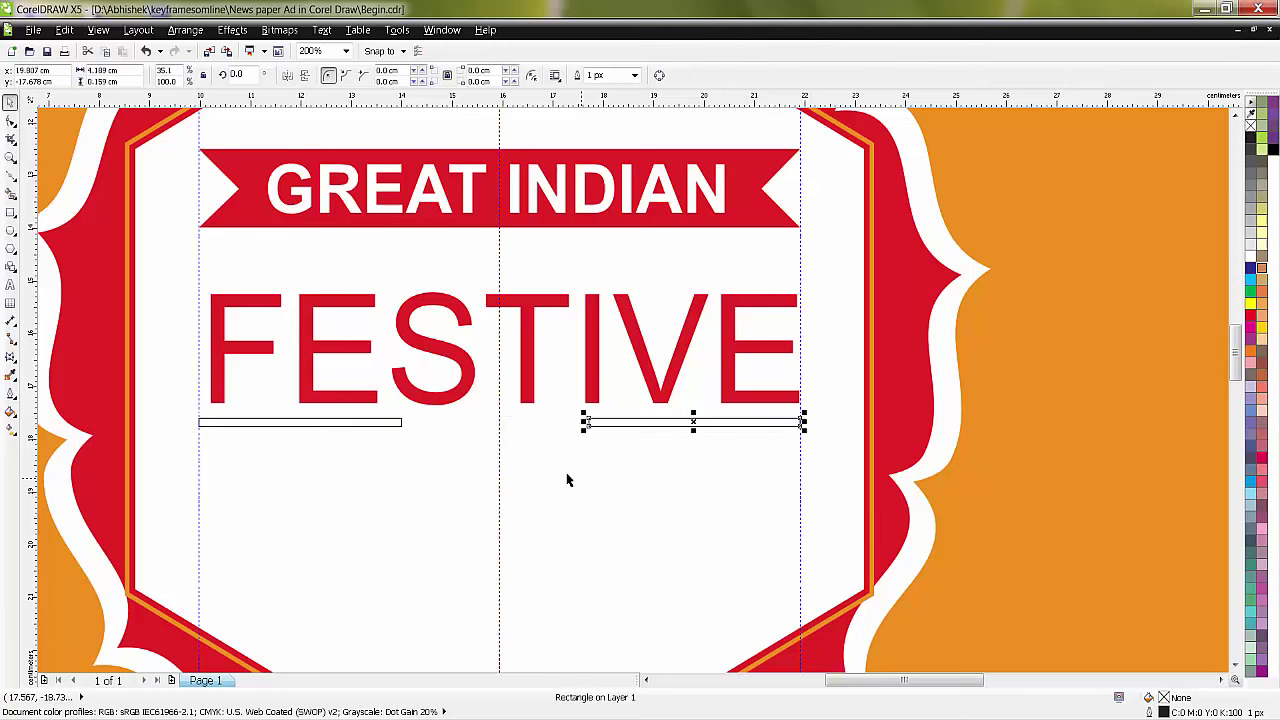
Step: Fill both bars with FESTIVE's sampled red and remove the right bar's outline
click(416, 452)
click(385, 423)
click(10, 374)
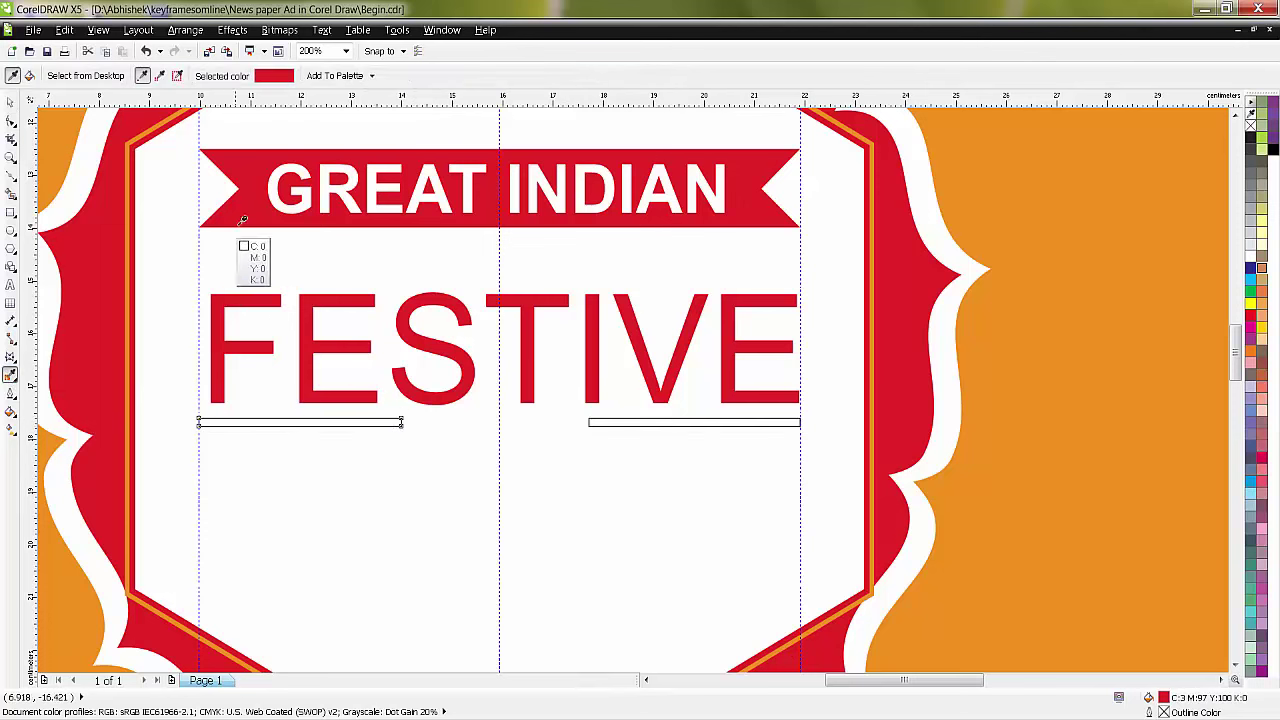
click(396, 327)
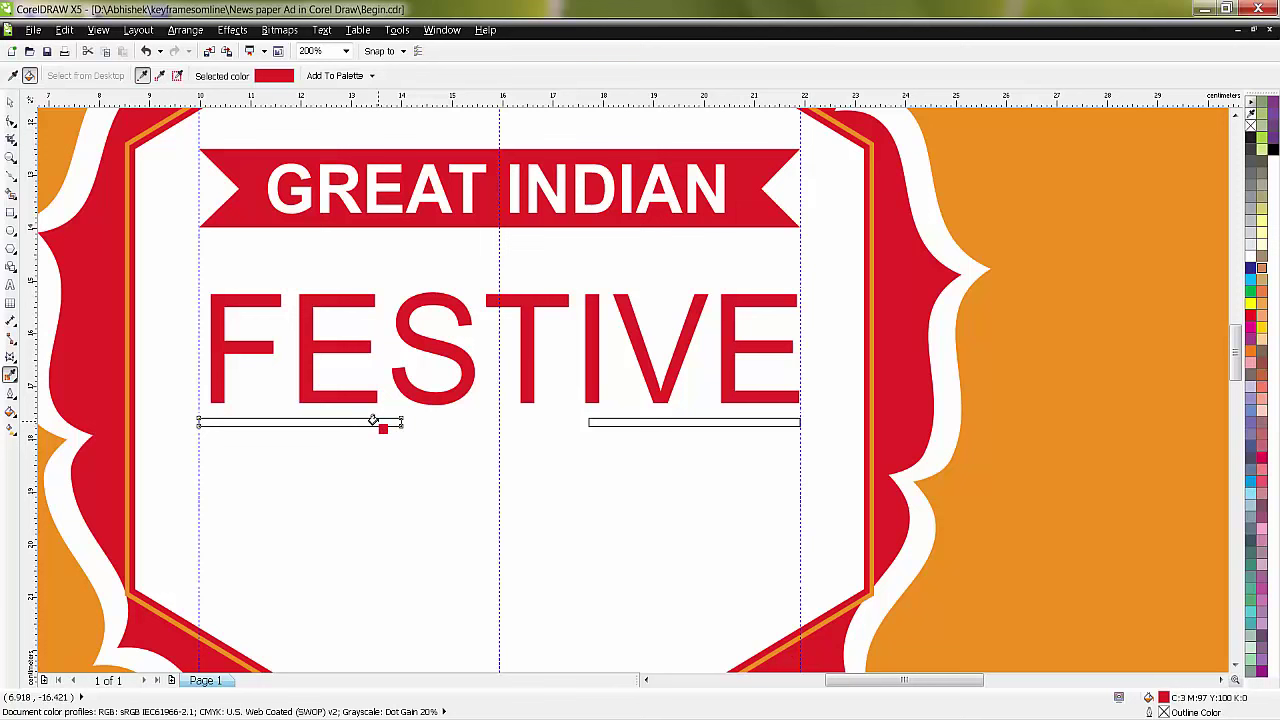
click(373, 421)
click(660, 422)
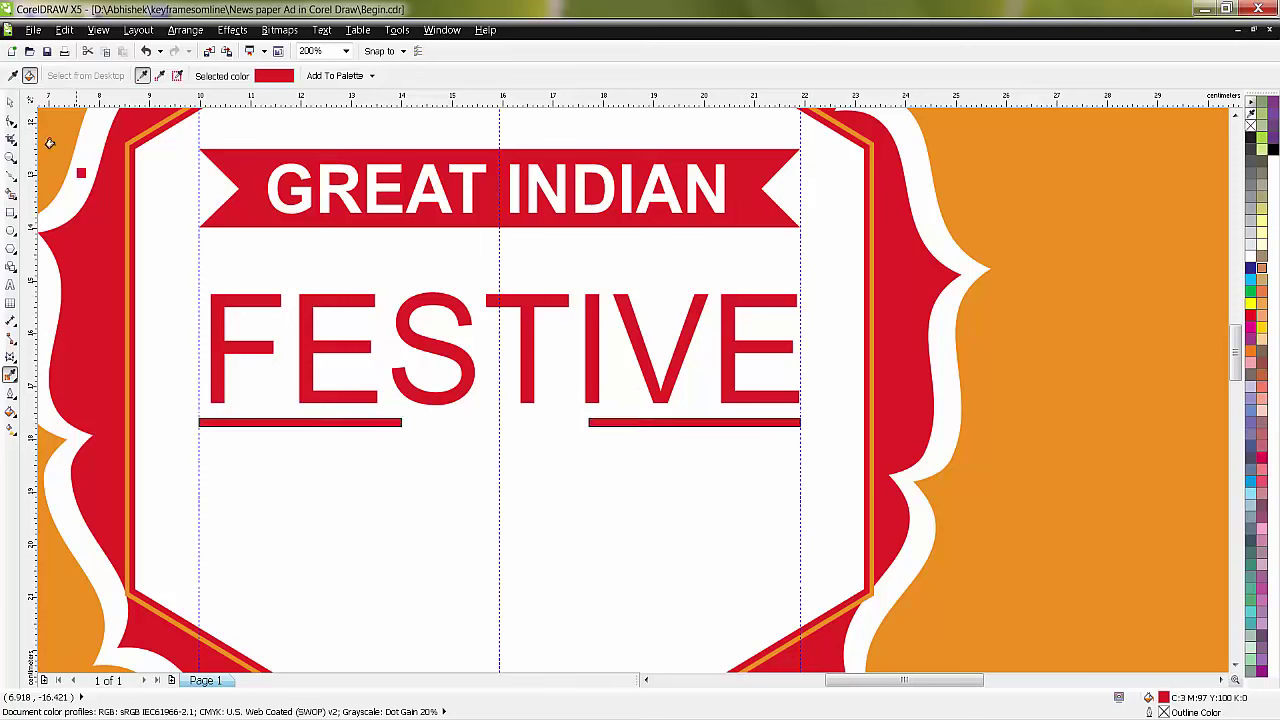
click(10, 101)
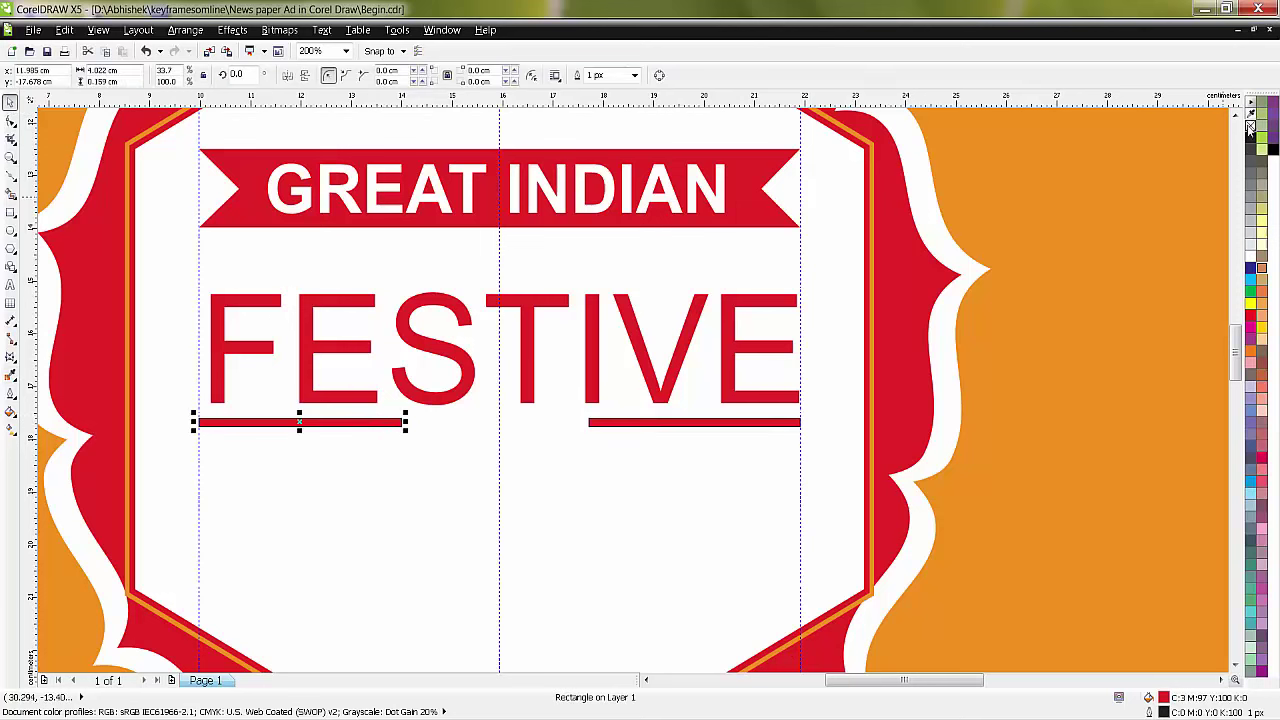
click(714, 423)
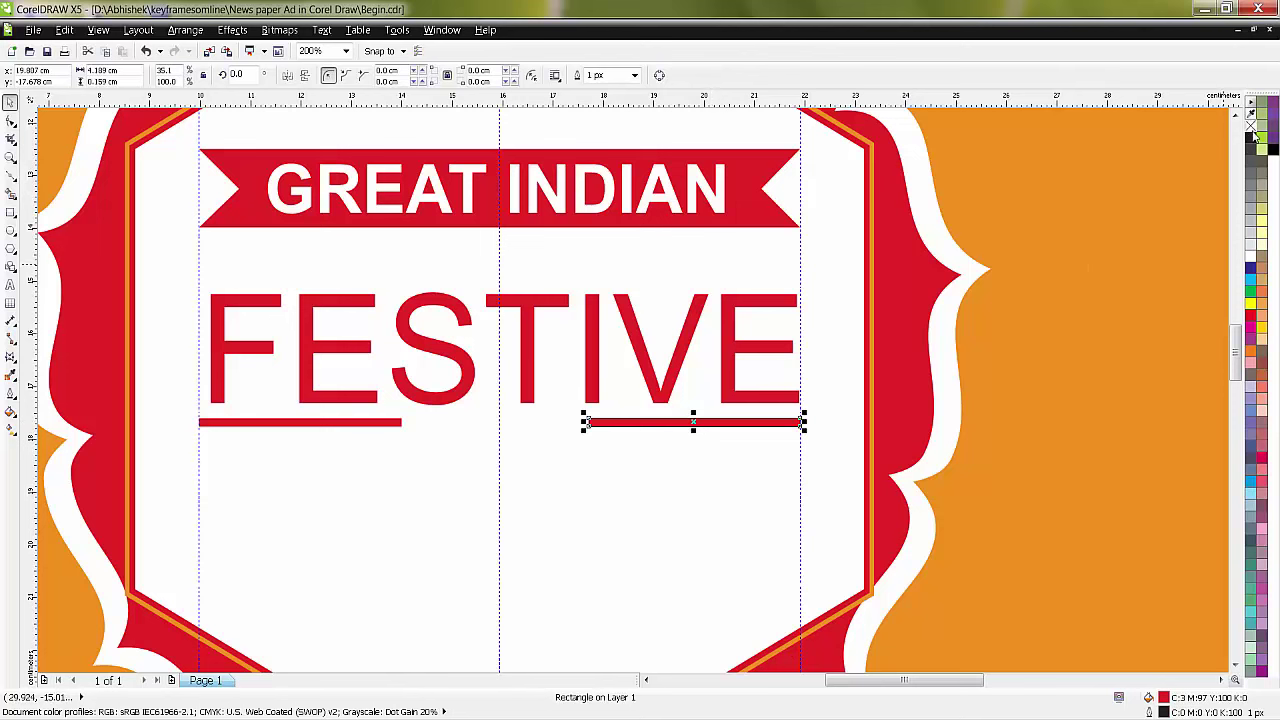
right_click(1251, 125)
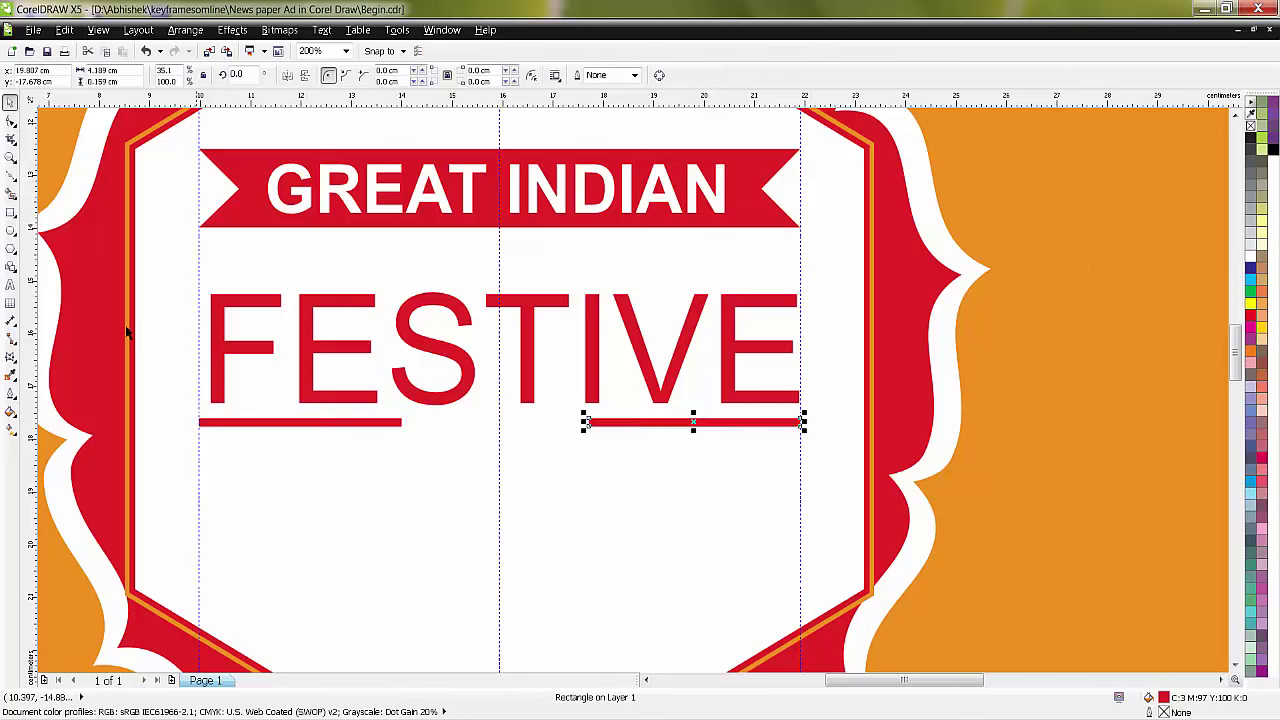
Step: Drop a copy of FESTIVE below the red bars, retype it as SALE, and centre it
click(520, 345)
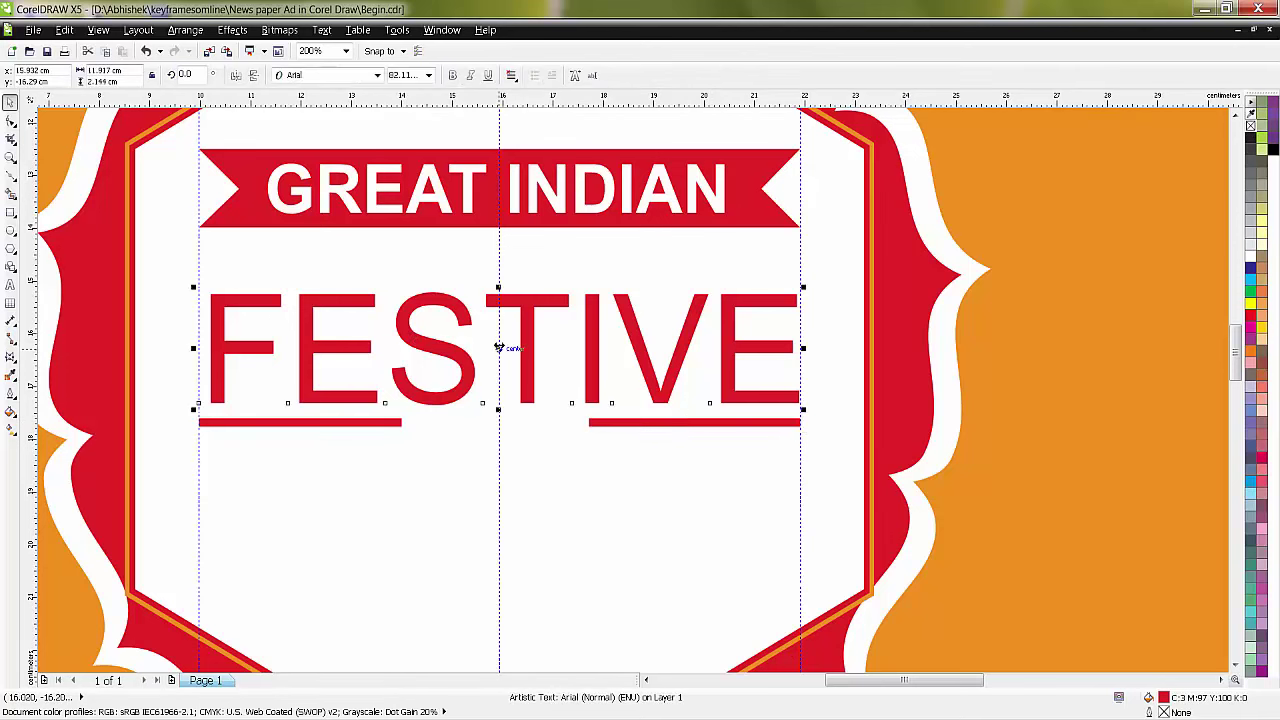
drag(498, 357, 534, 484)
right_click(534, 484)
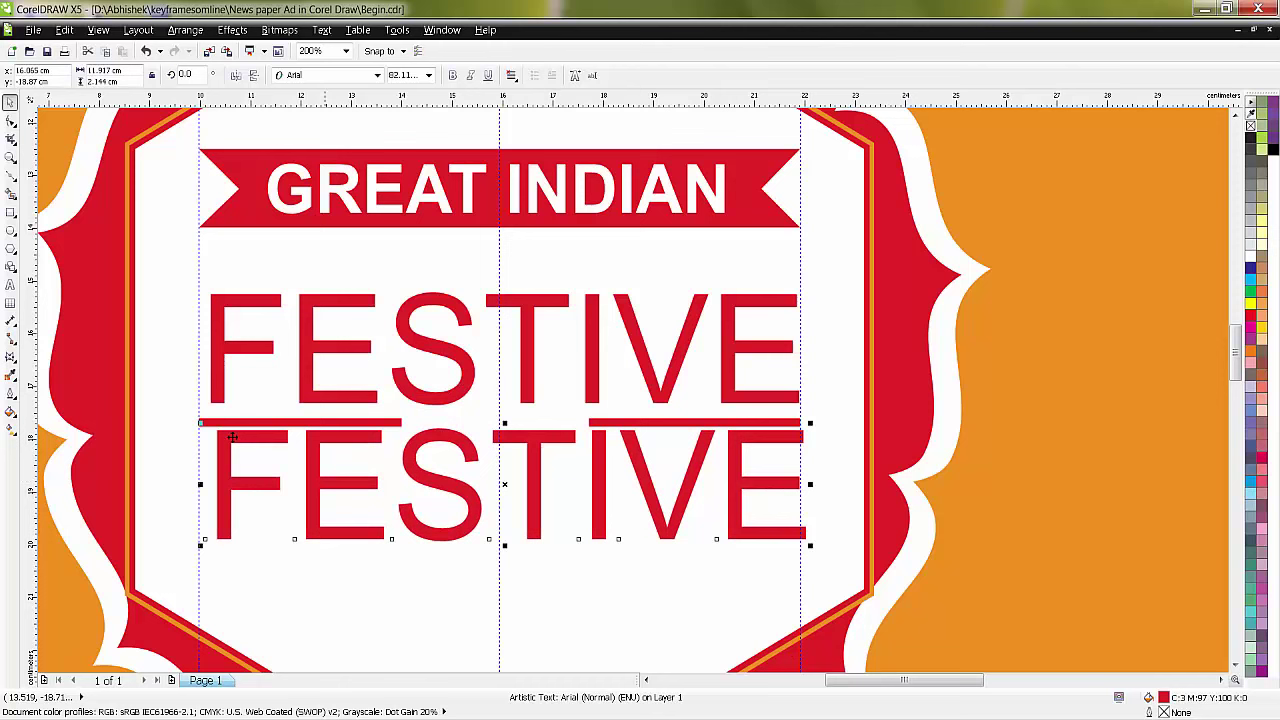
click(10, 285)
drag(205, 485, 826, 491)
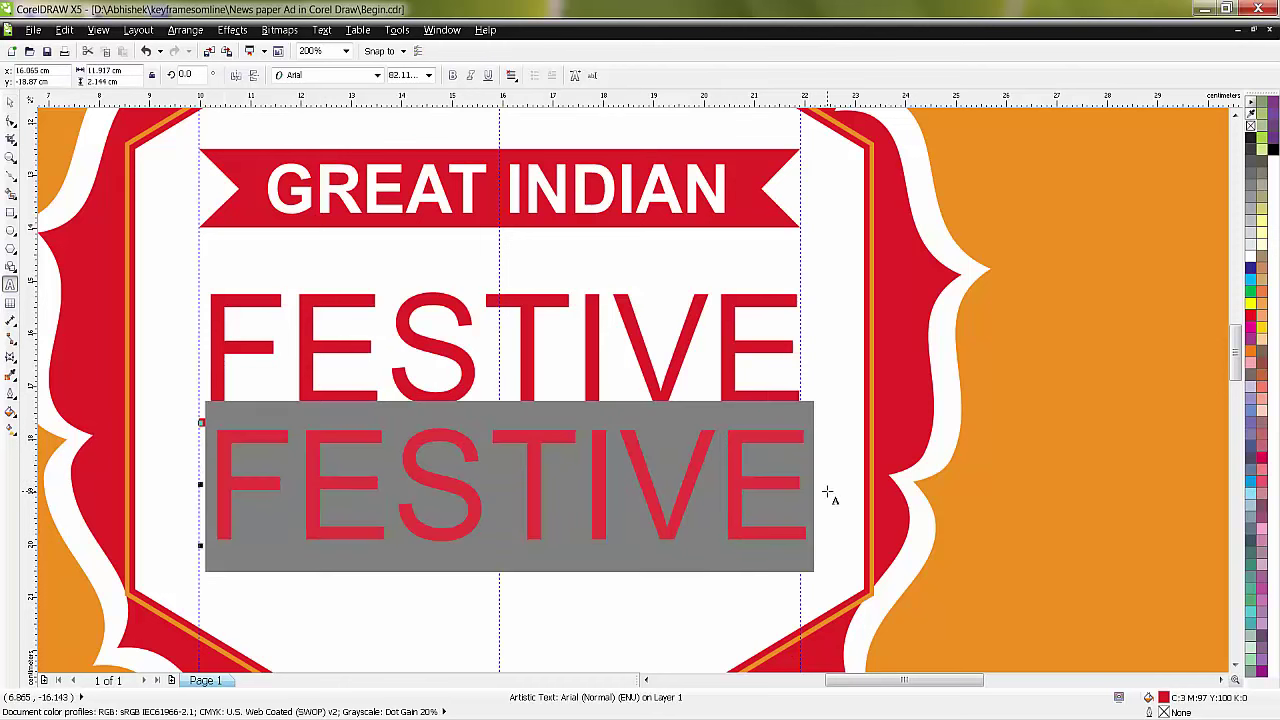
text(SALE)
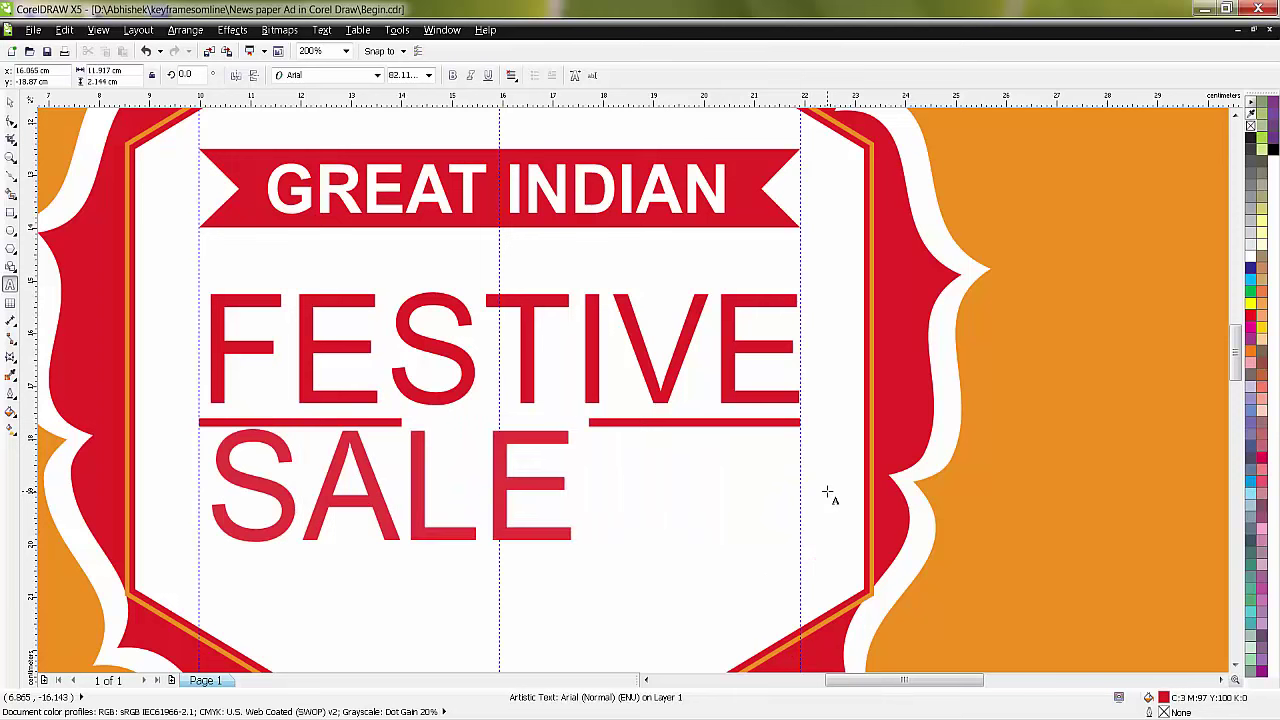
click(10, 102)
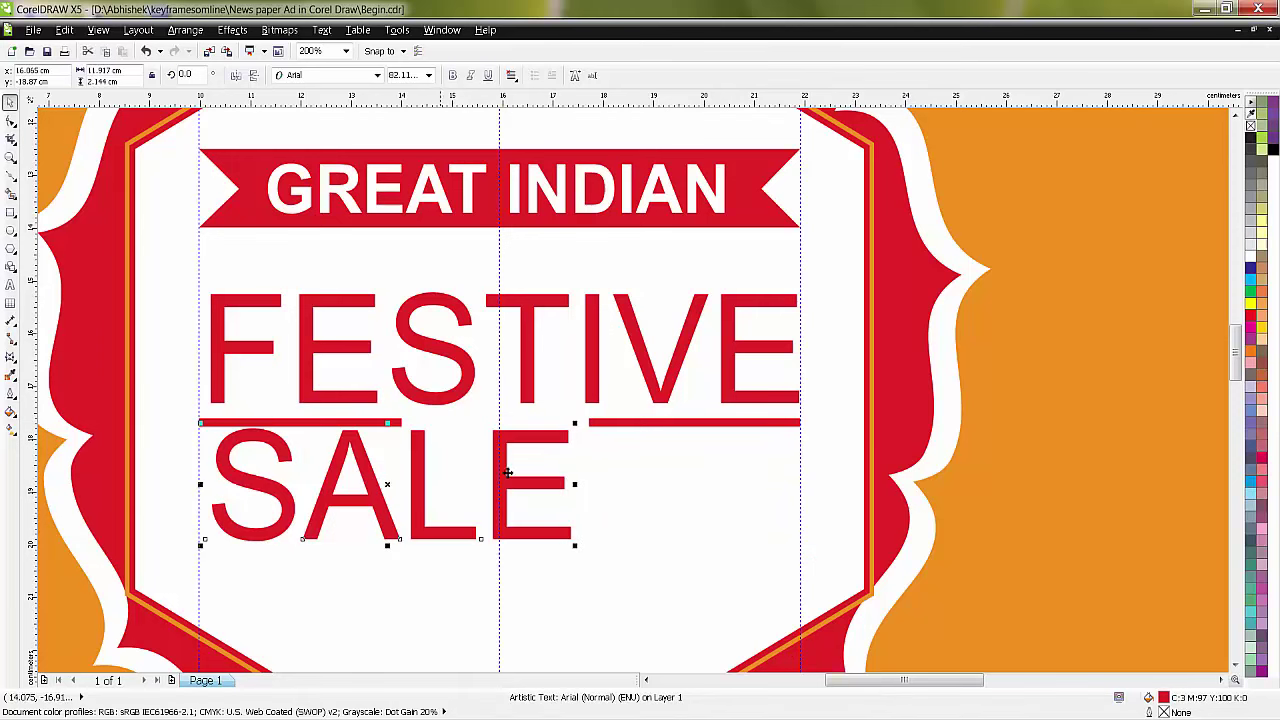
drag(386, 486, 493, 484)
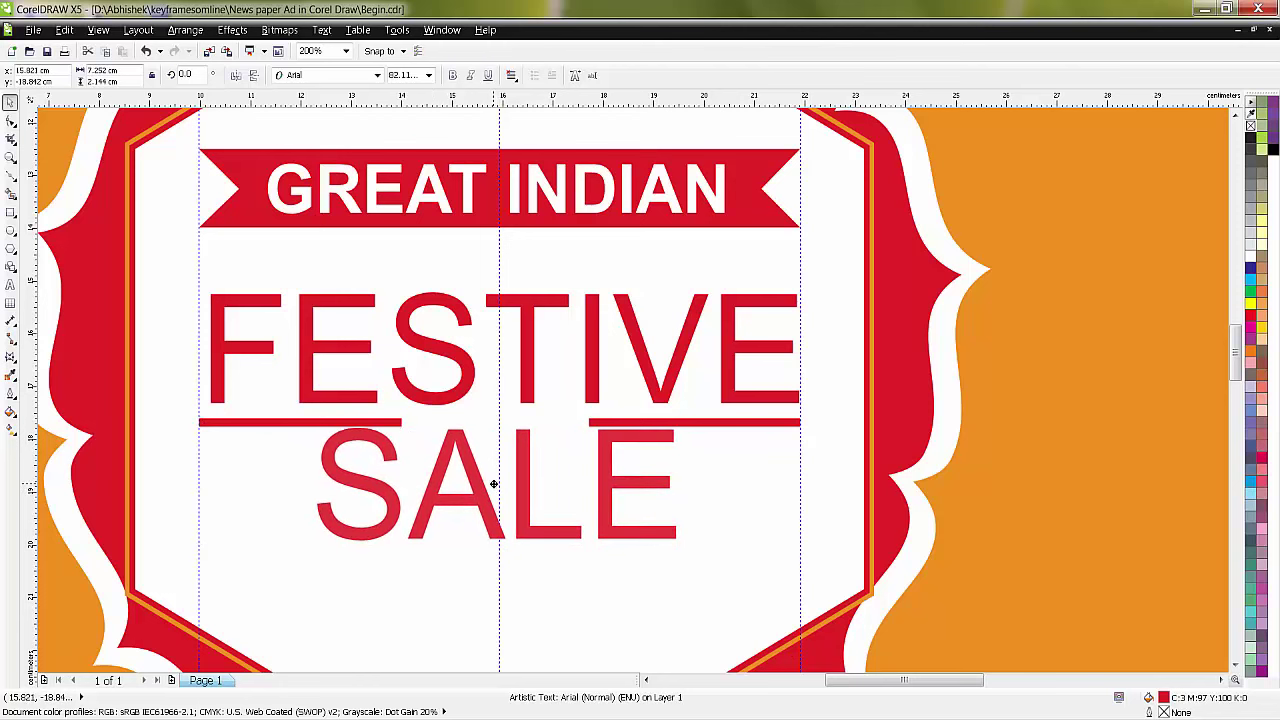
Step: Shorten the left and right red bars from their inner ends to flank SALE
click(385, 422)
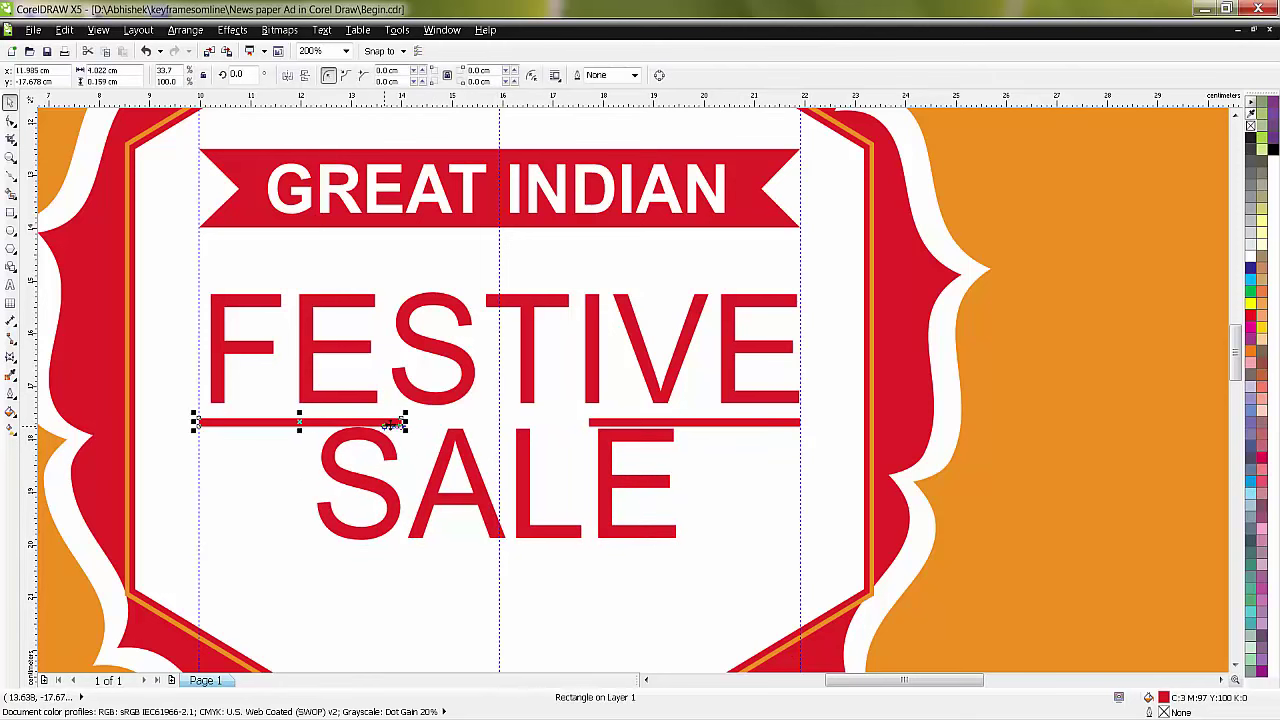
drag(405, 422, 338, 423)
click(598, 425)
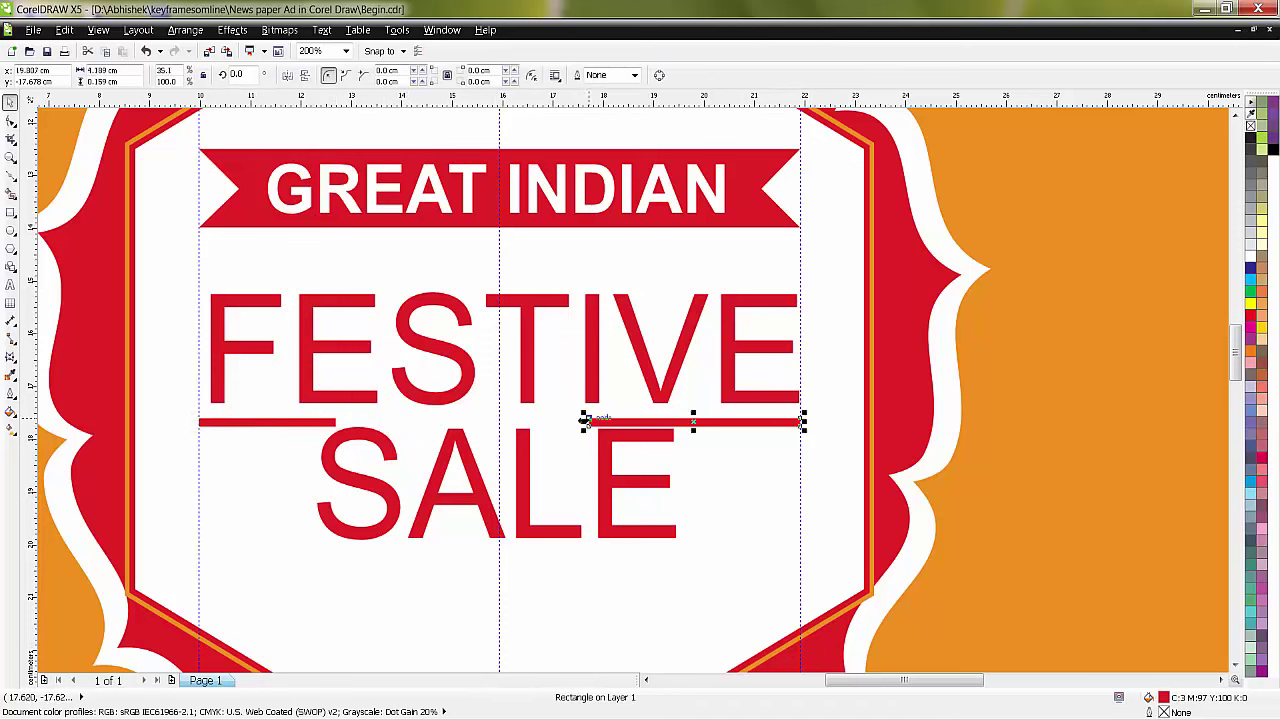
drag(584, 421, 670, 424)
scroll(666, 434, down, 1)
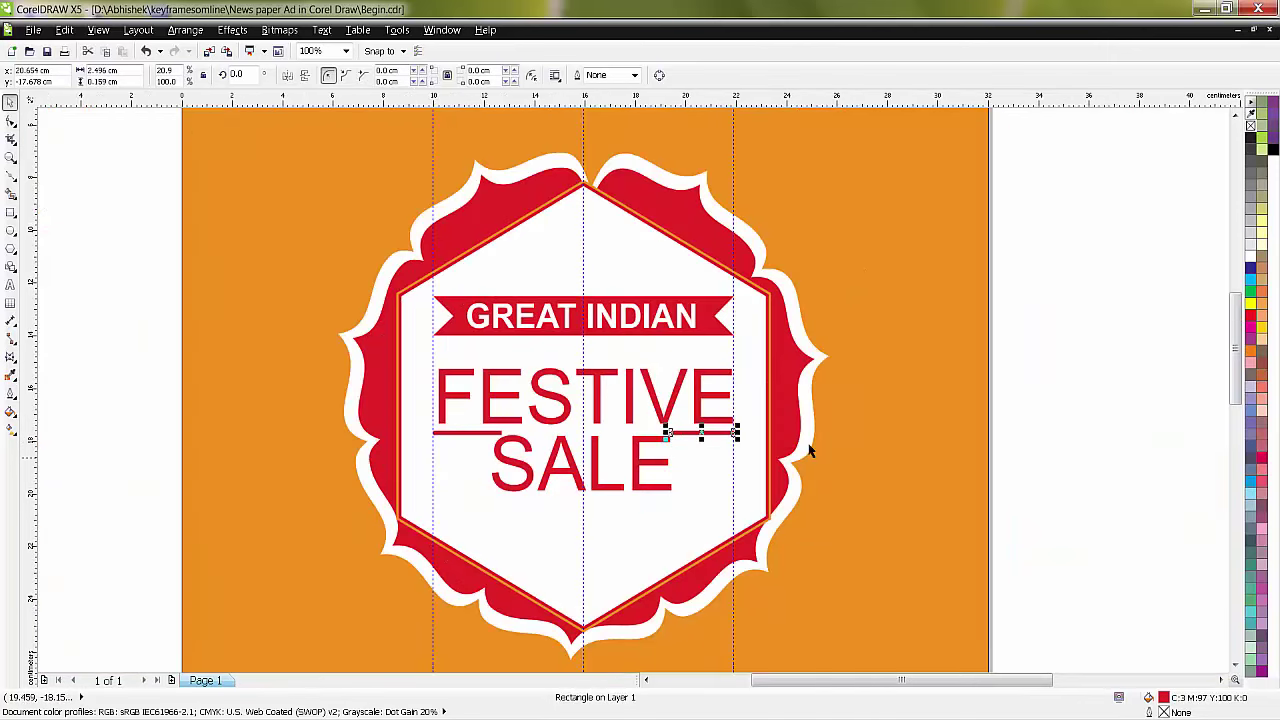
click(1040, 366)
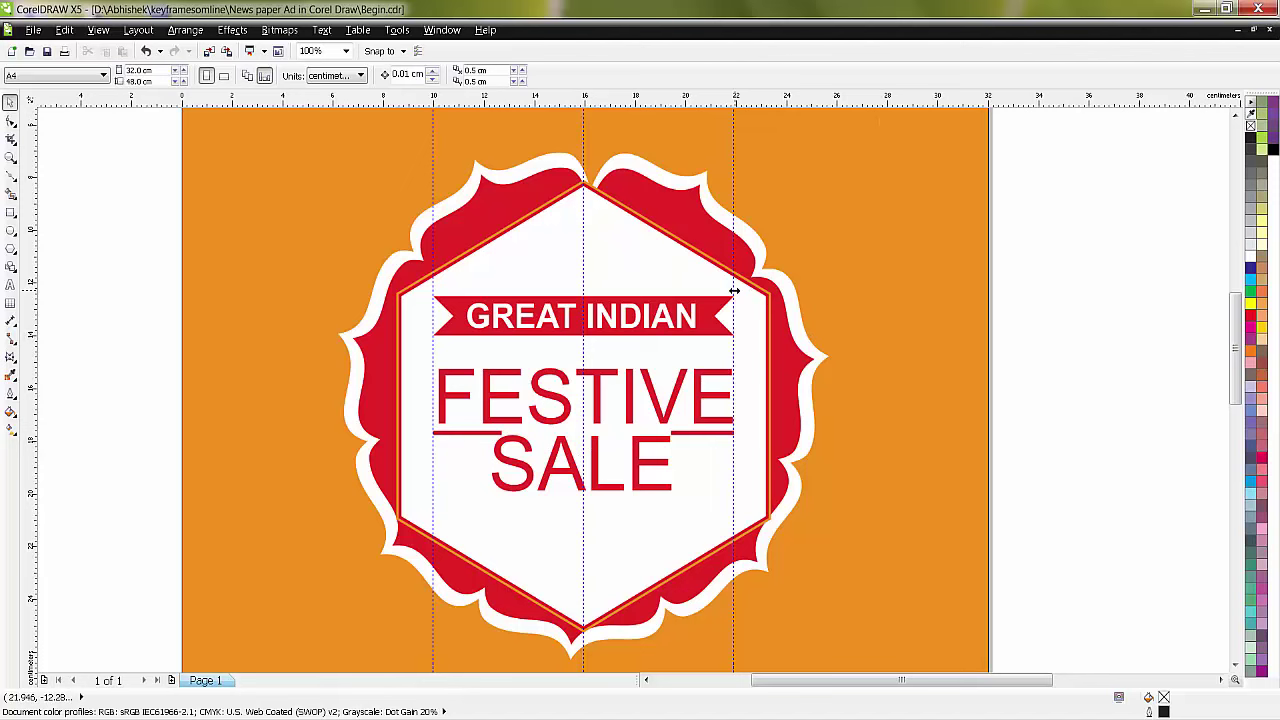
Step: Nudge SALE slightly lower and make it bold
drag(1237, 343, 835, 420)
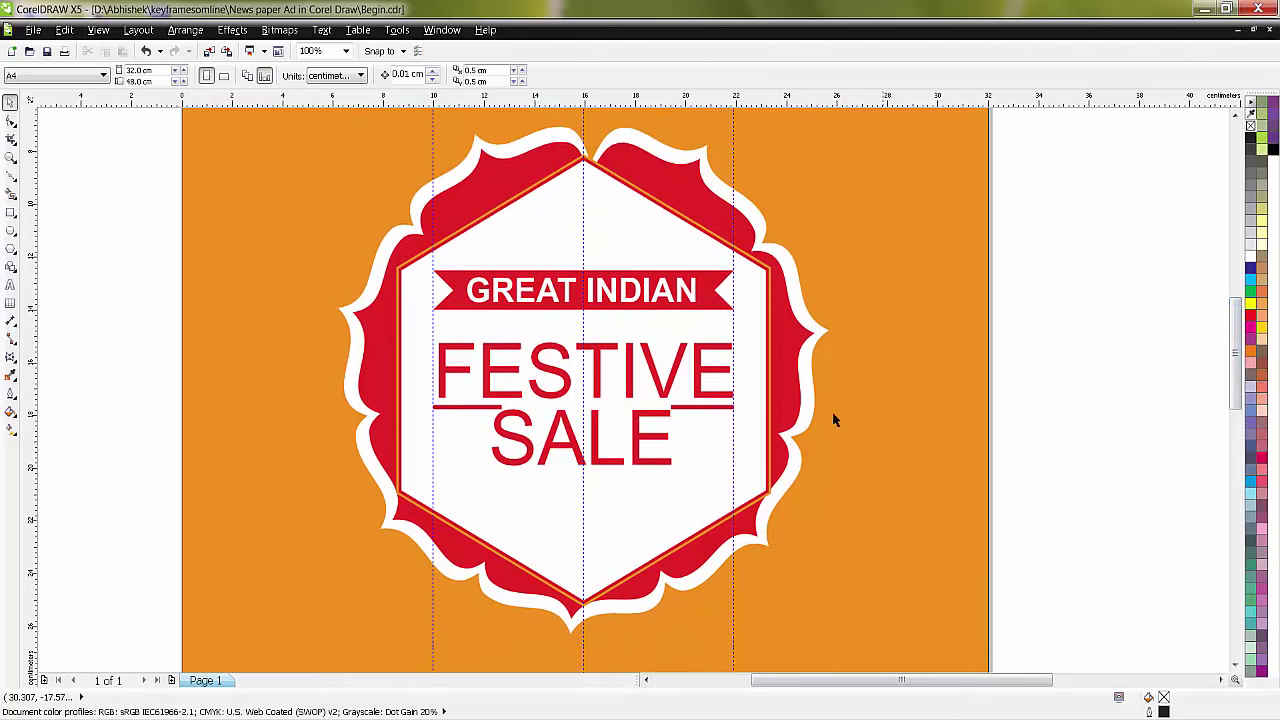
drag(595, 452, 595, 450)
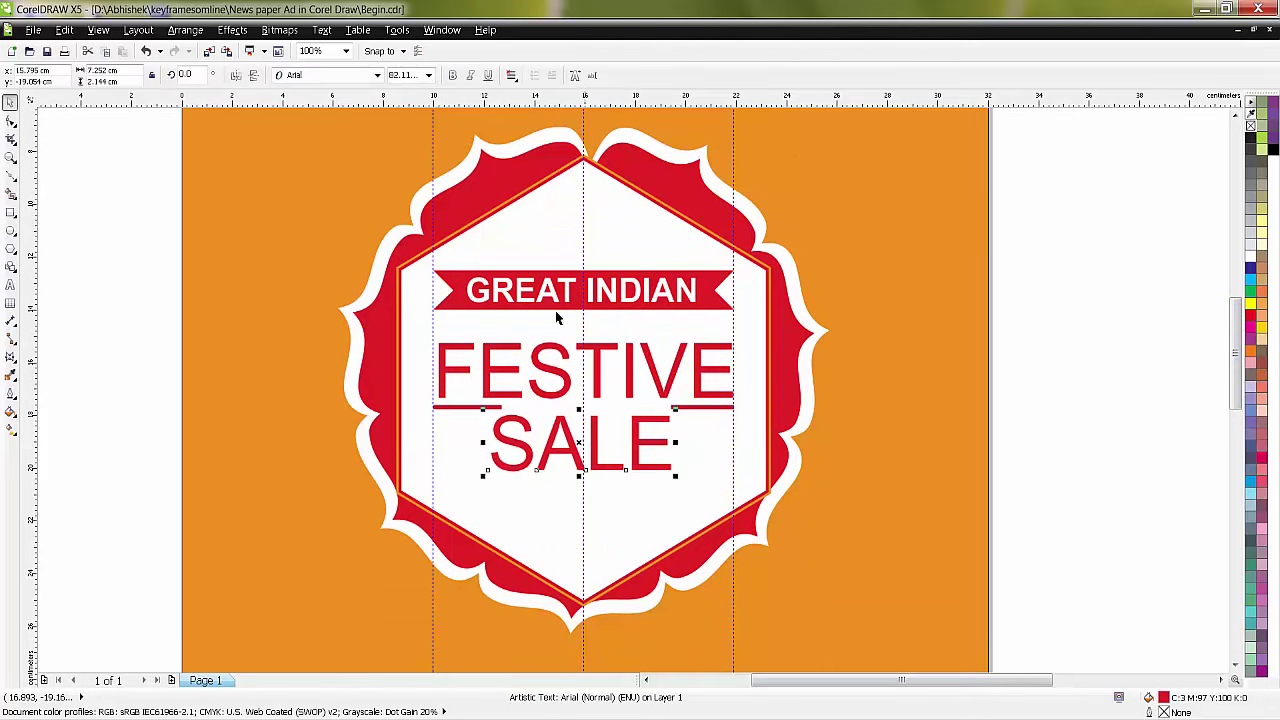
click(452, 75)
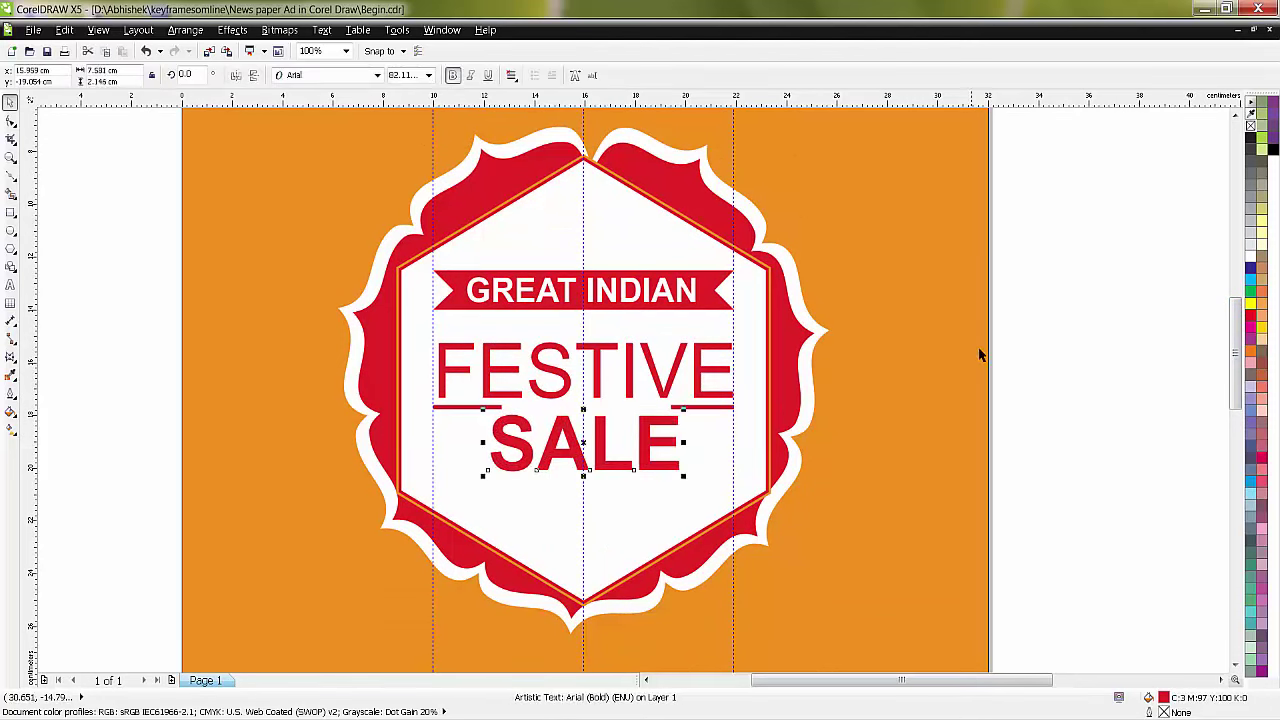
click(1042, 358)
scroll(1042, 358, down, 1)
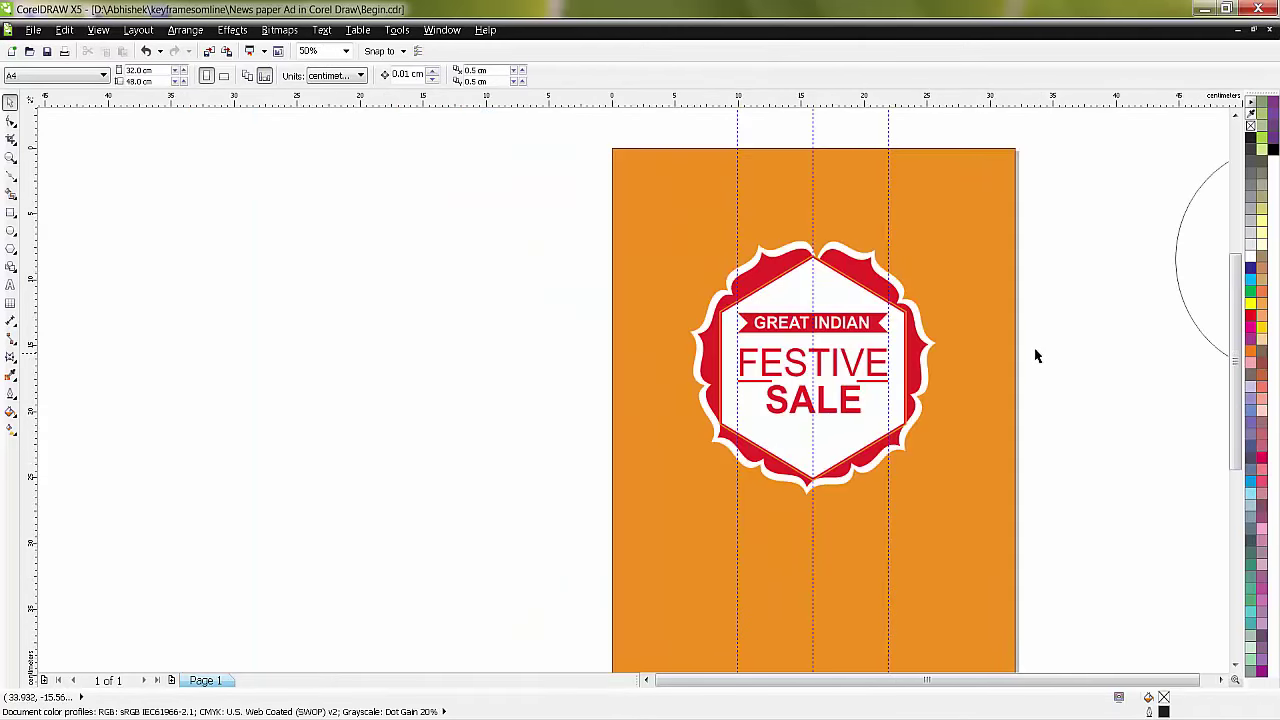
scroll(1036, 356, up, 1)
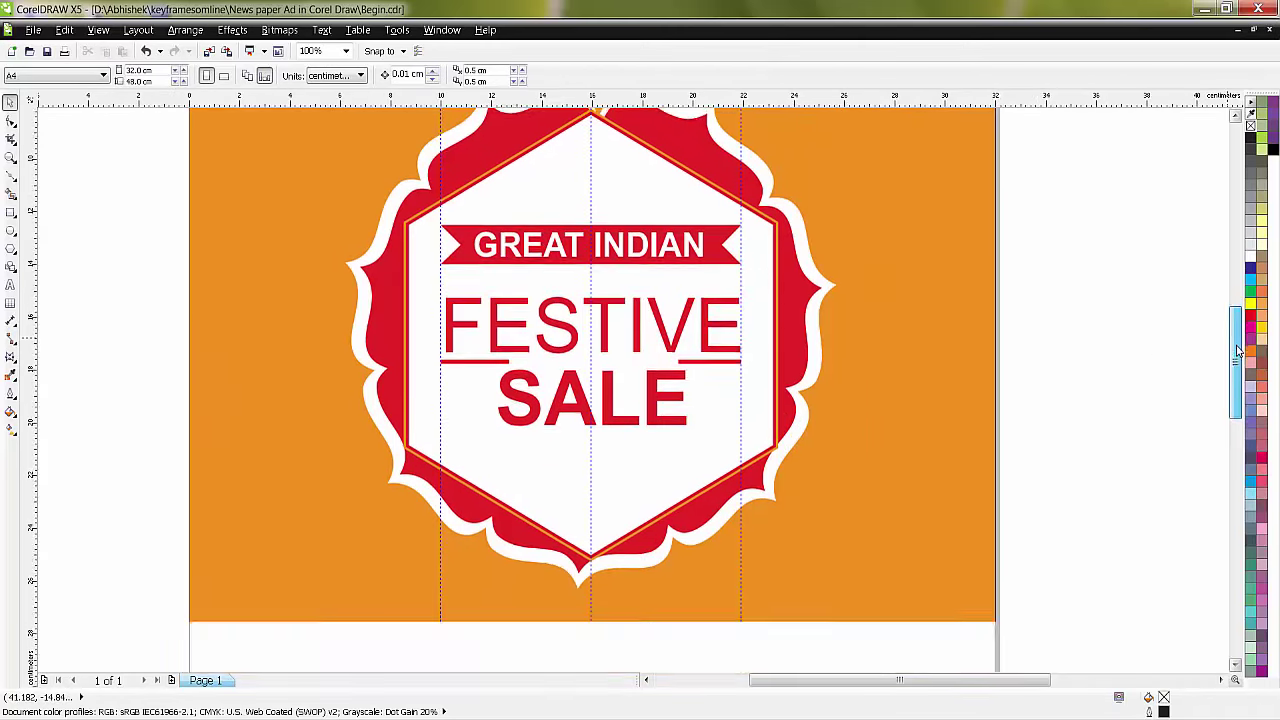
scroll(1236, 340, down, 1)
Step: Draw a small white circle with no outline on the orange background and scale it to 70%
click(11, 231)
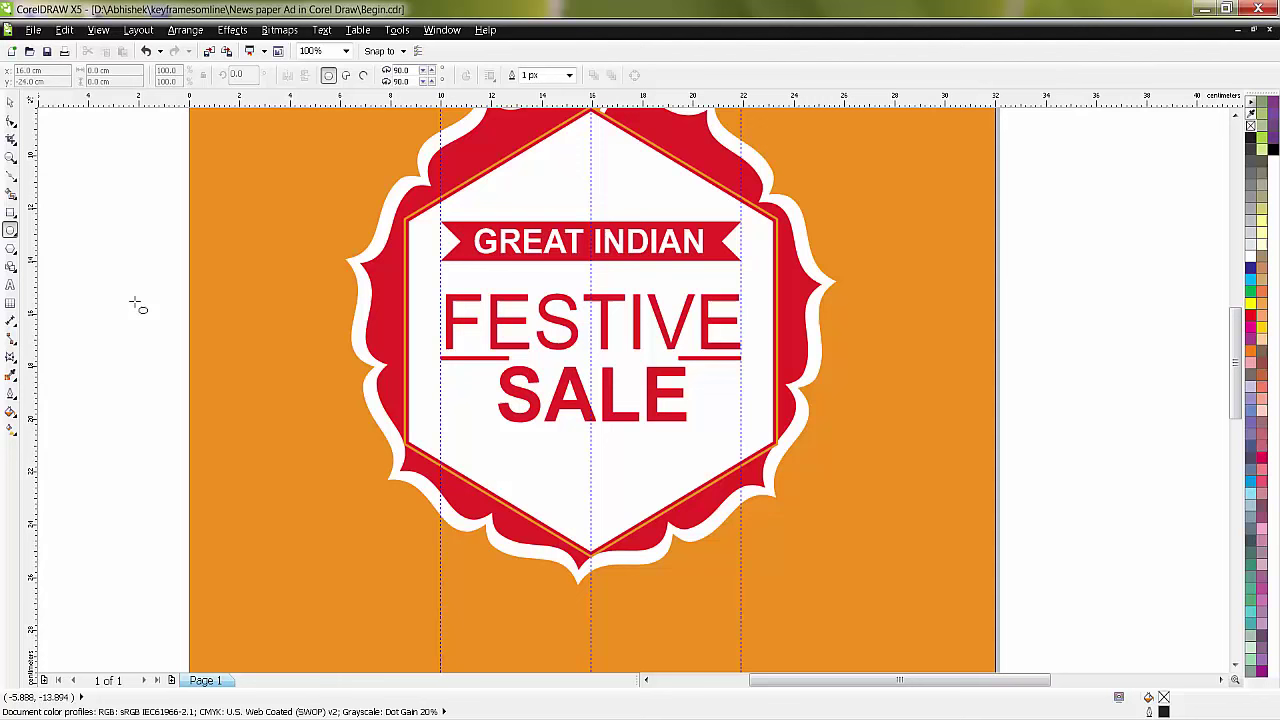
drag(268, 374, 285, 394)
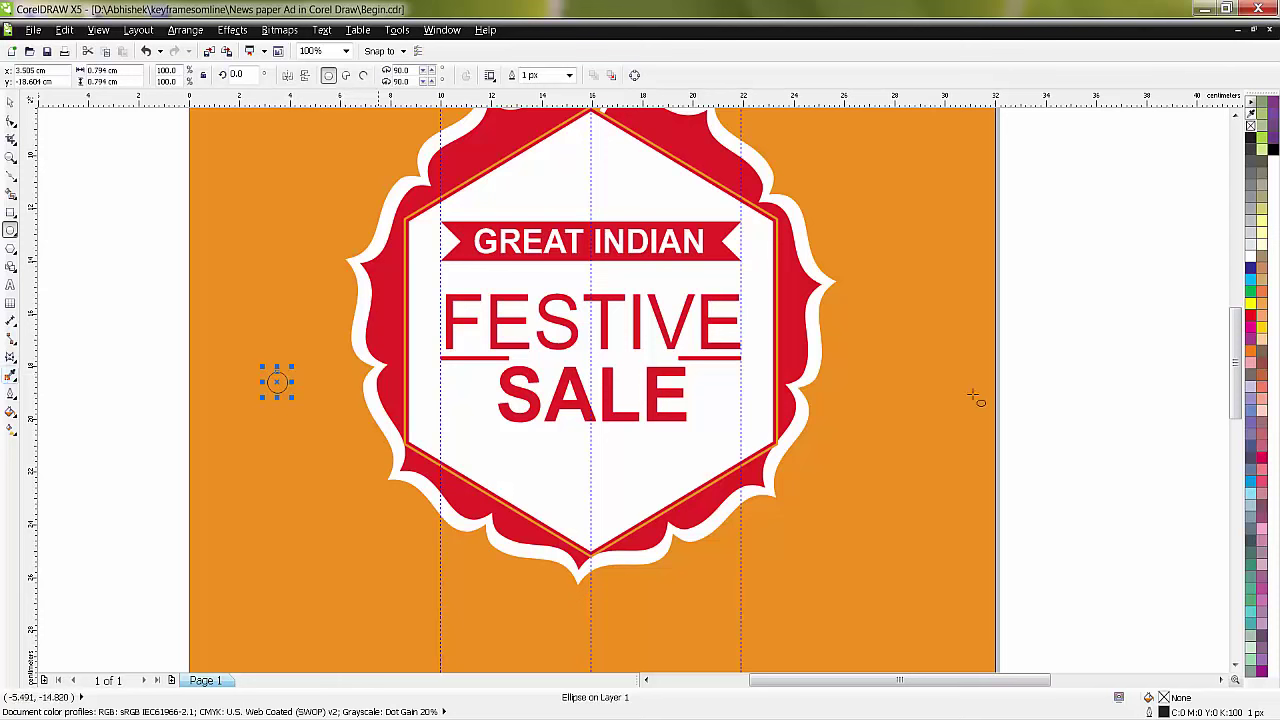
click(1250, 256)
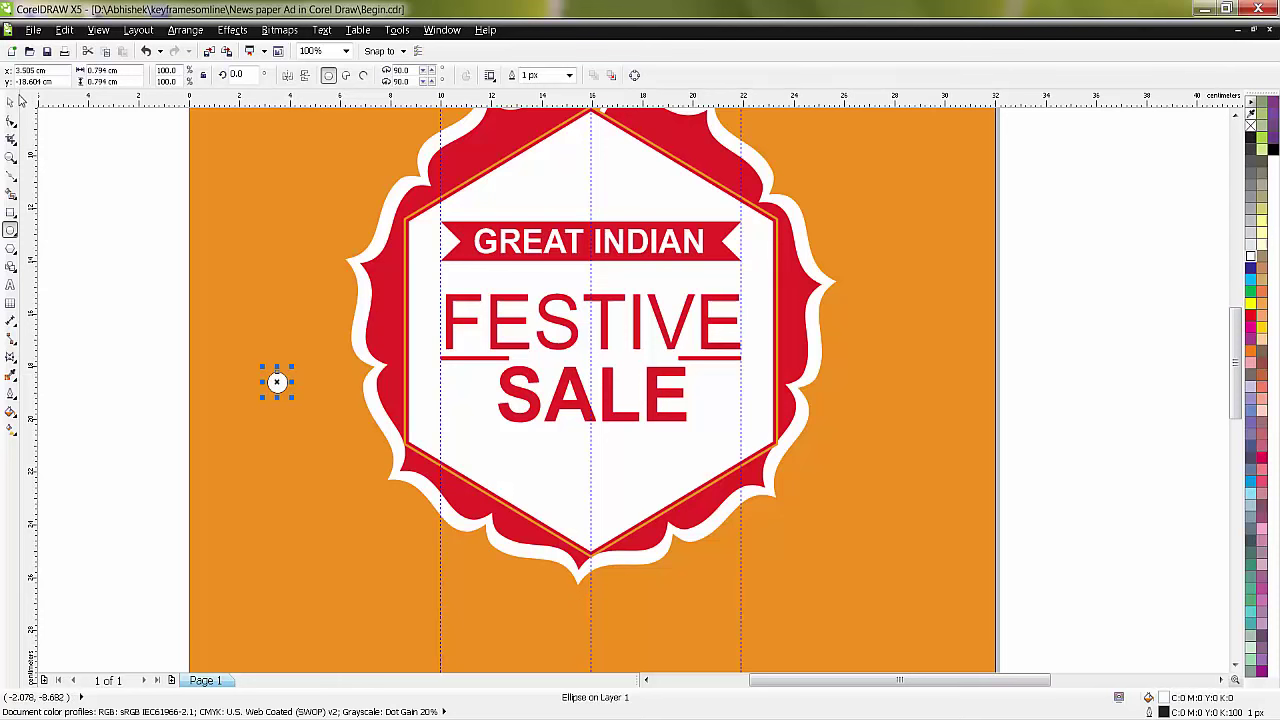
scroll(289, 306, up, 1)
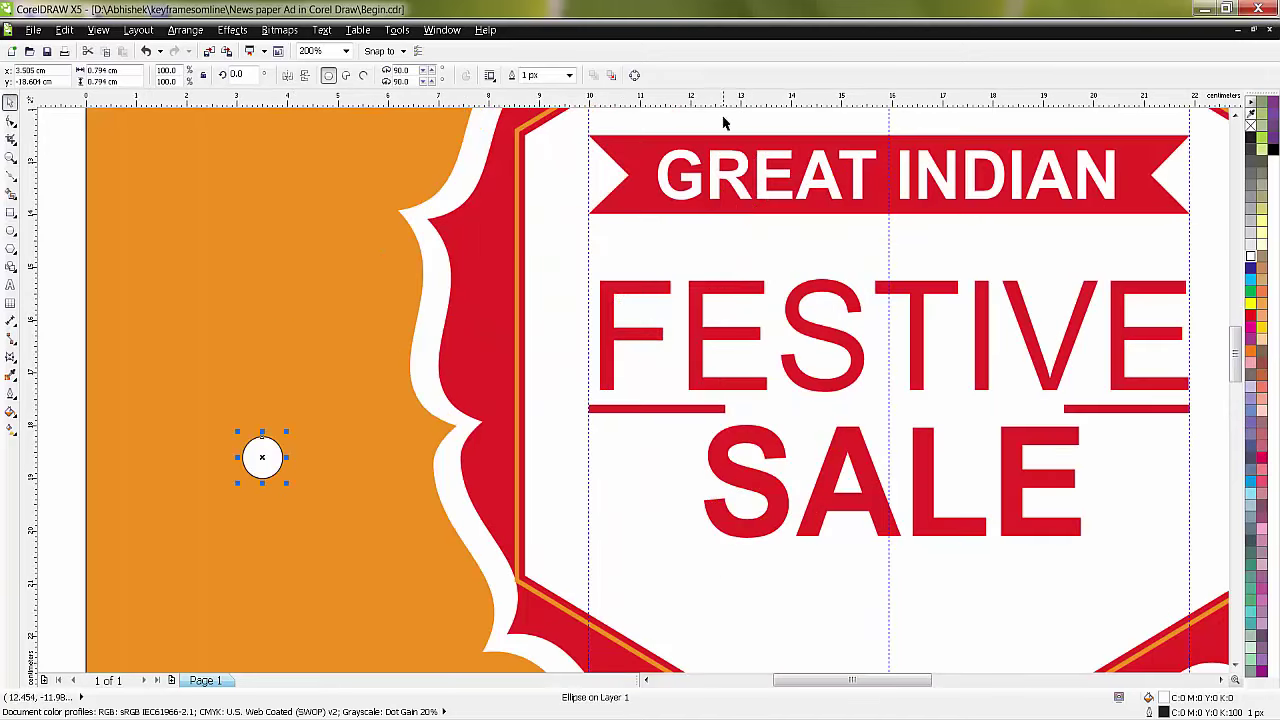
right_click(1250, 124)
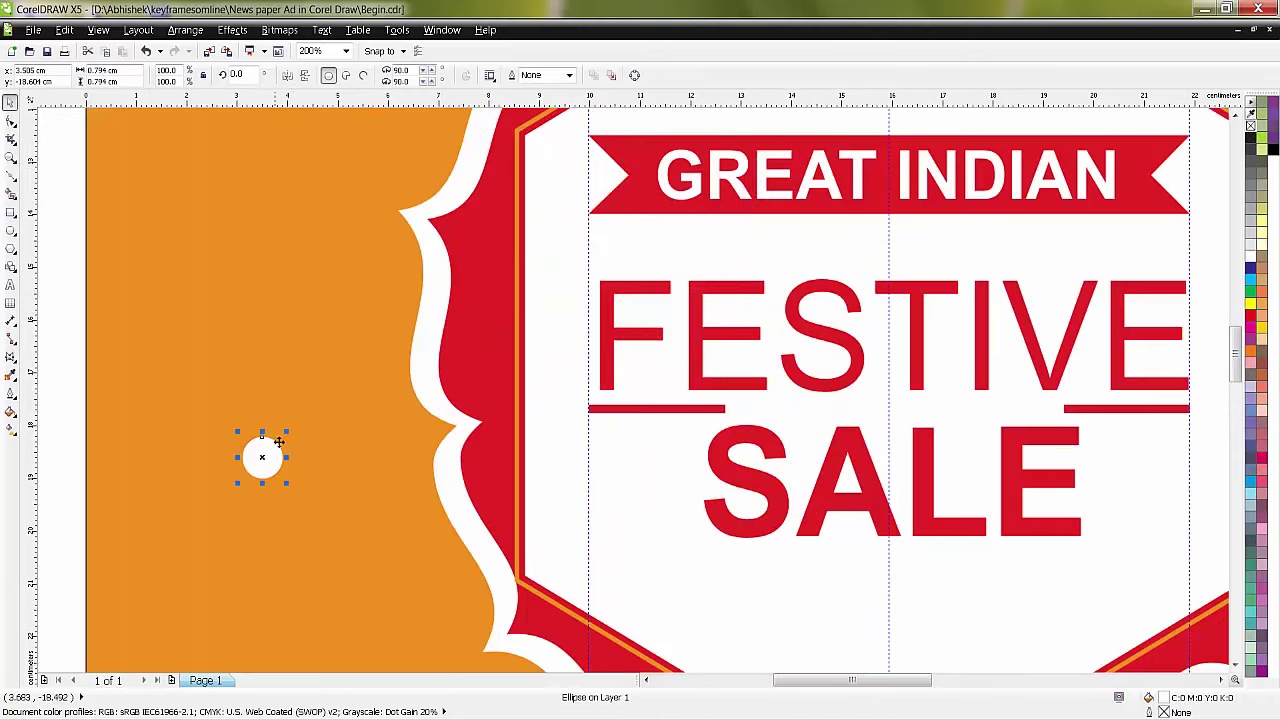
drag(279, 441, 282, 439)
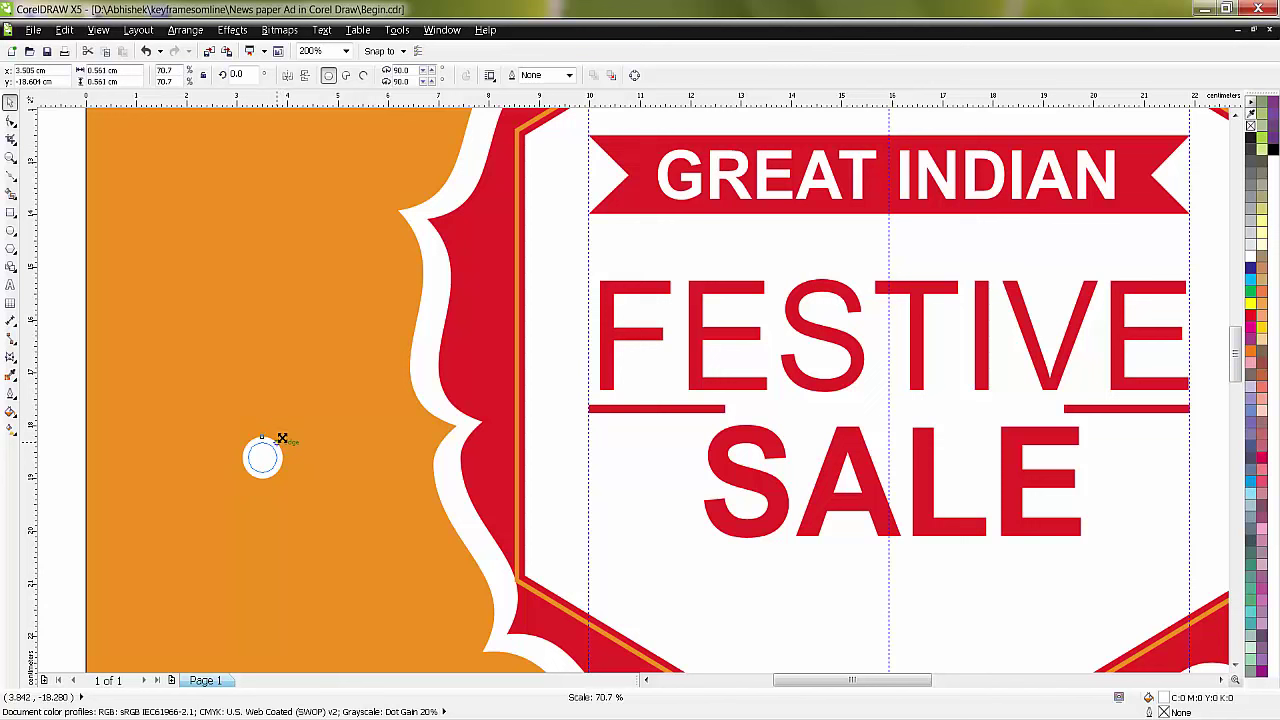
drag(282, 439, 284, 439)
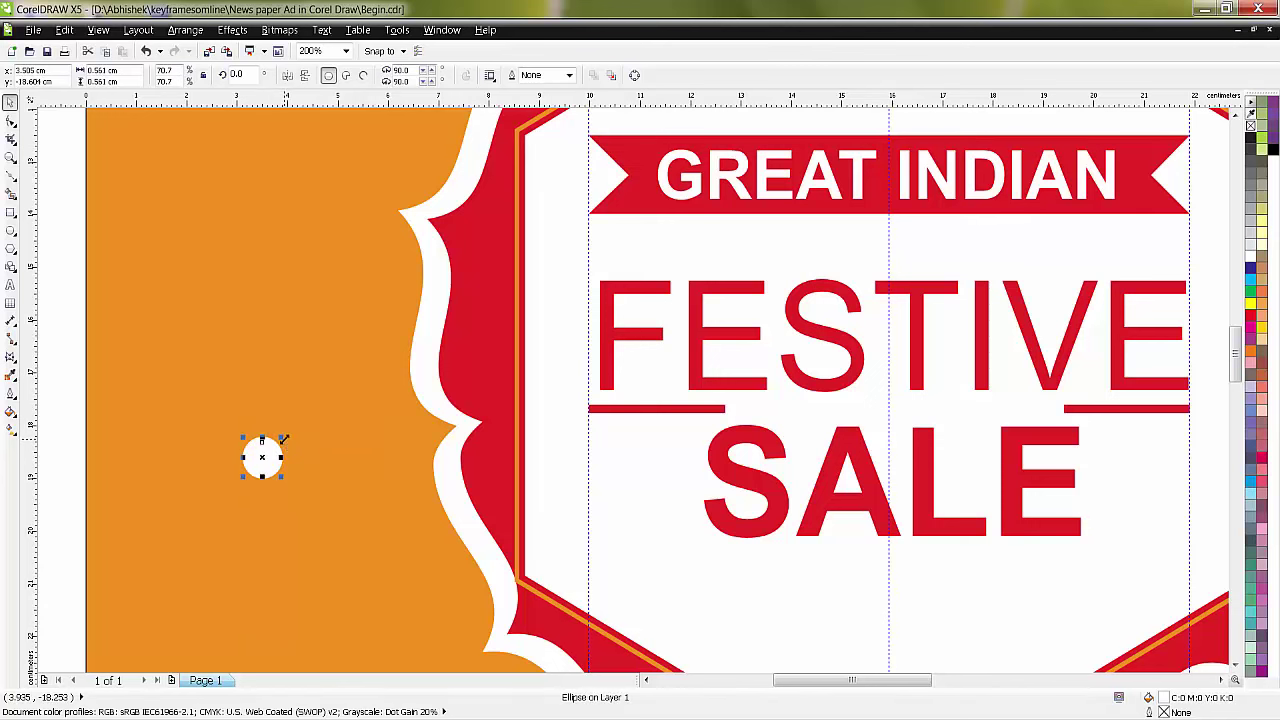
Step: Shrink the inner circle to about 42% and fill it with the badge's red
click(10, 373)
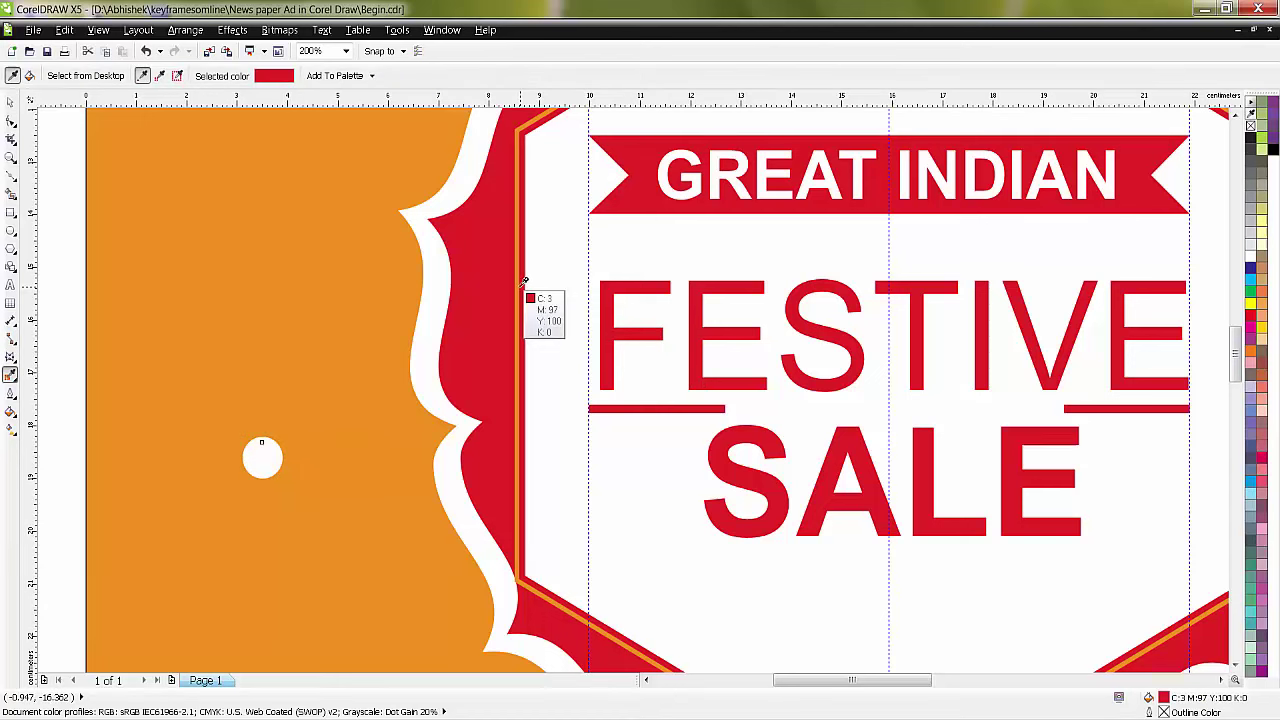
click(404, 295)
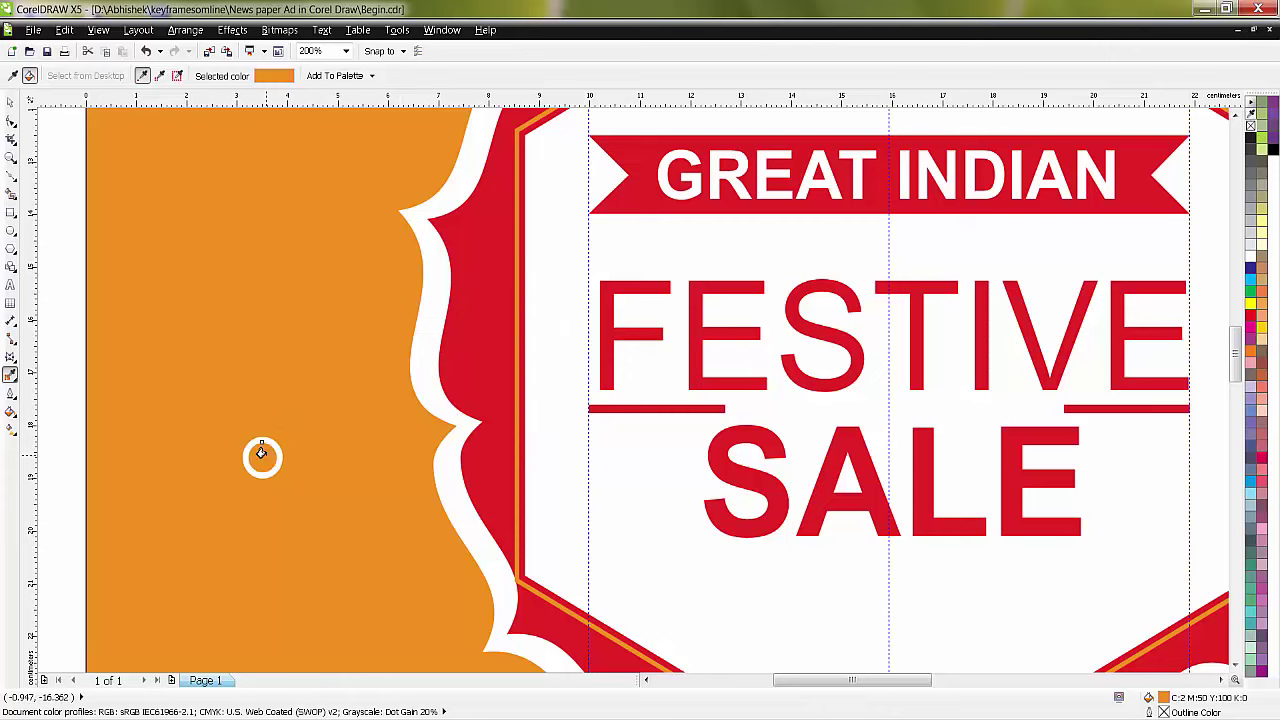
click(12, 101)
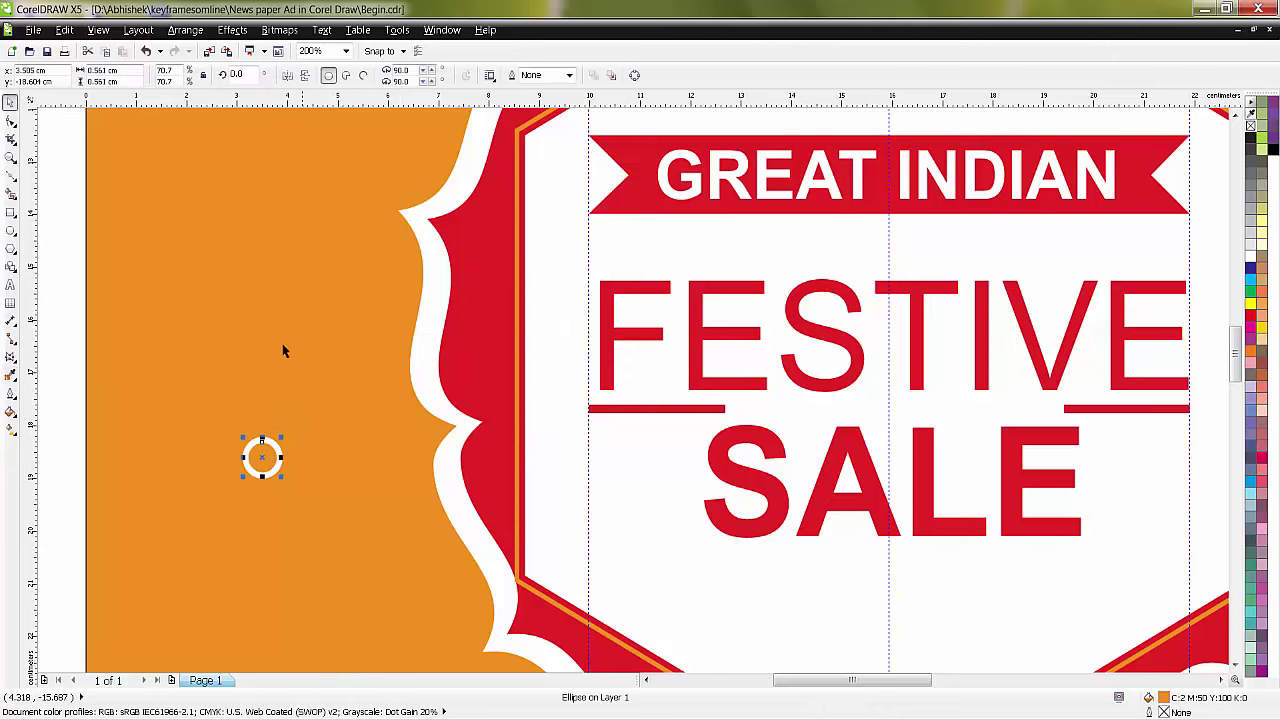
scroll(273, 396, up, 1)
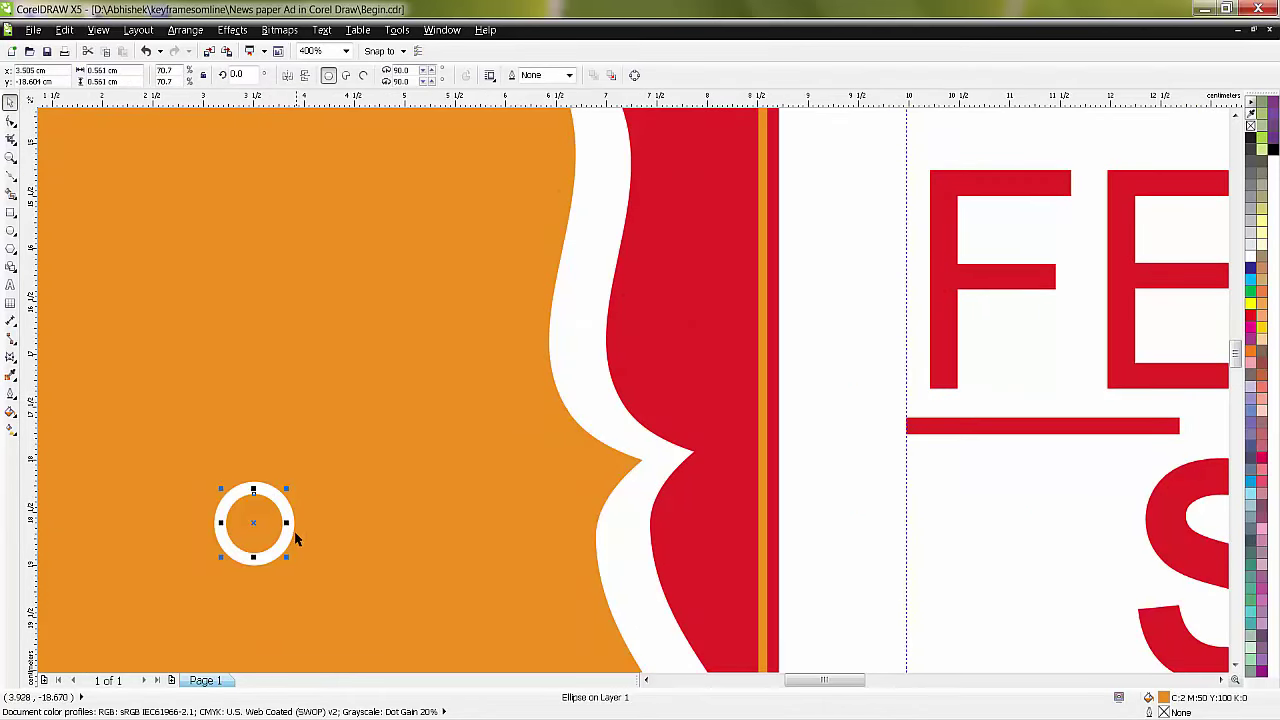
drag(287, 491, 275, 509)
click(11, 375)
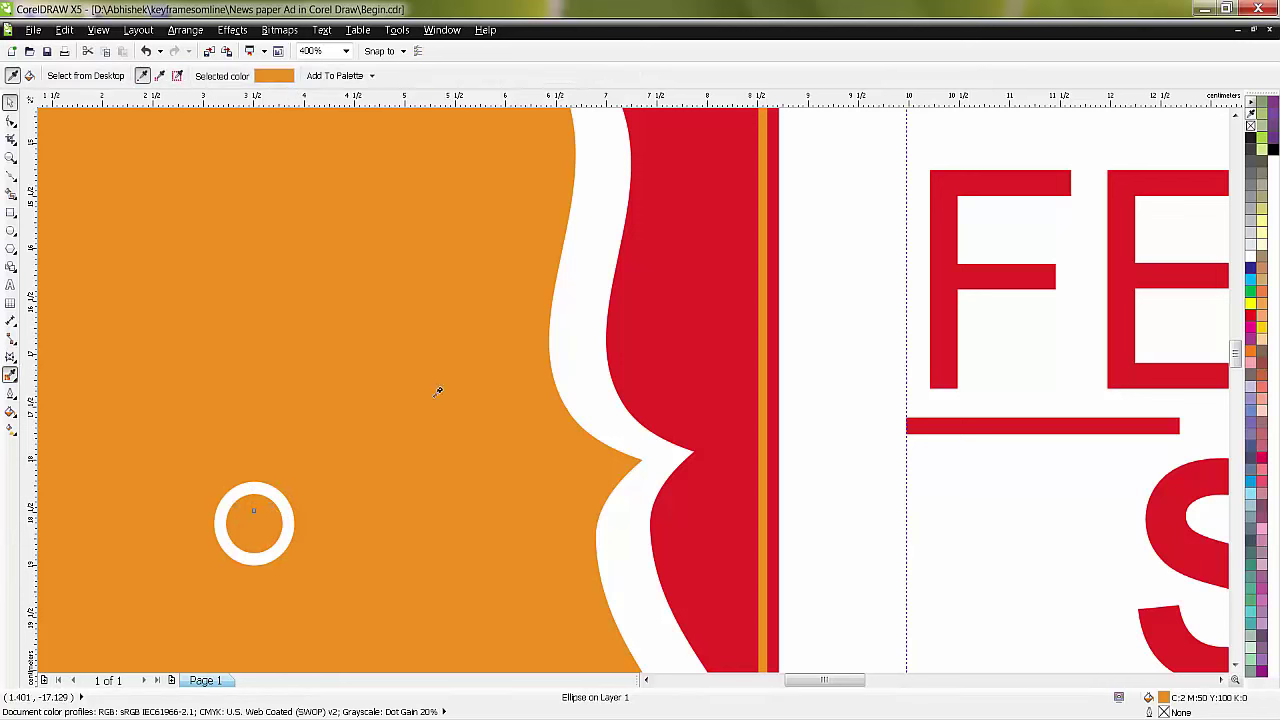
click(677, 368)
click(249, 521)
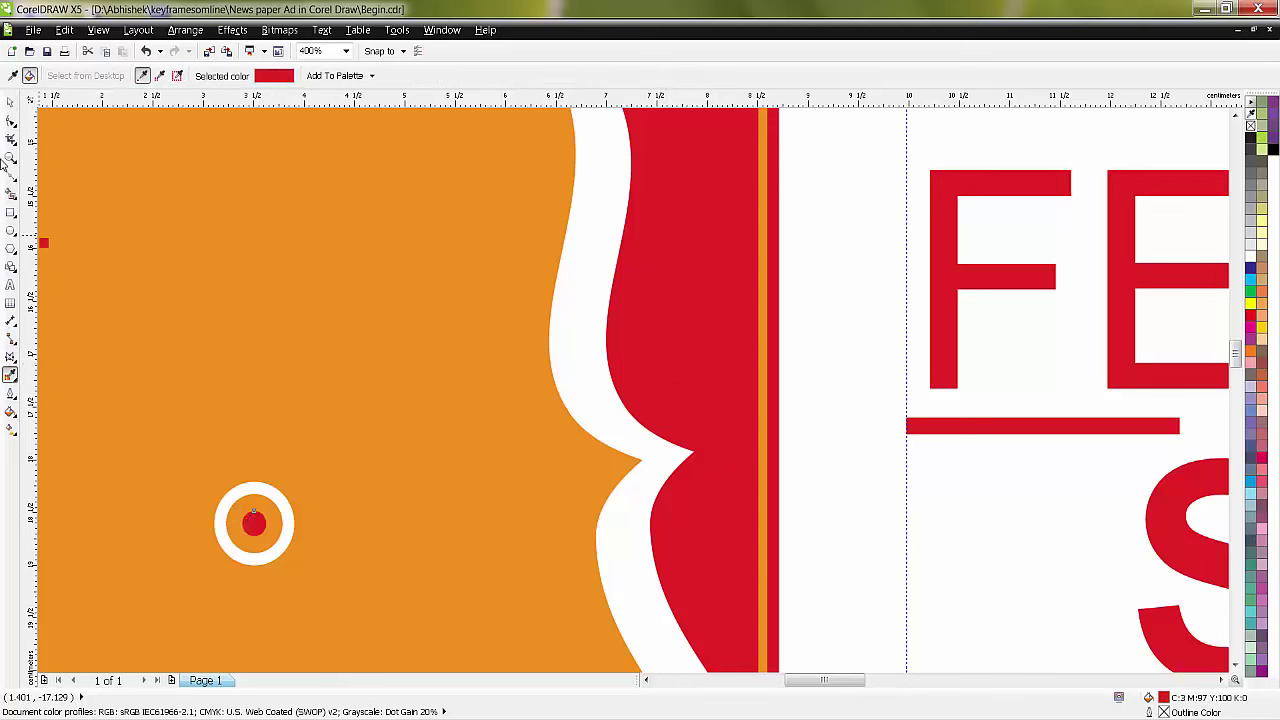
click(10, 101)
click(230, 478)
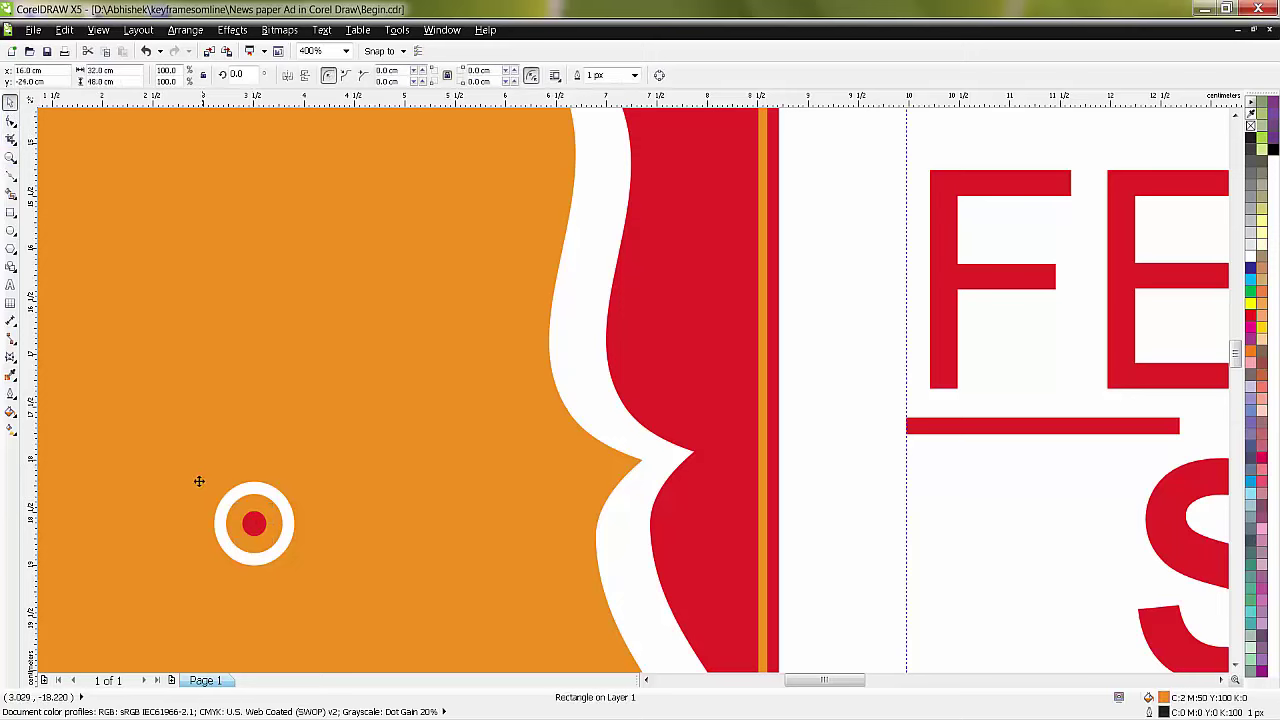
Step: Group the dot's three circles (white ring and red dot) into one object
scroll(277, 510, down, 2)
drag(160, 465, 305, 545)
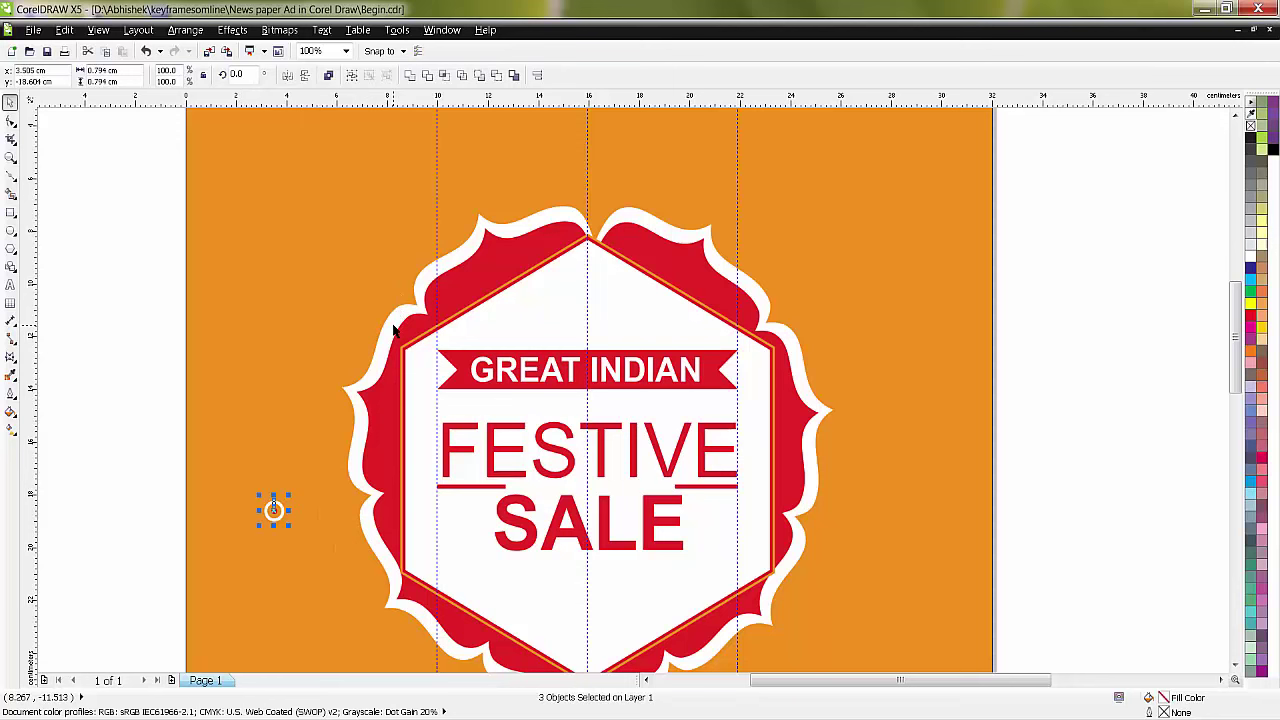
key(ctrl+g)
key(Escape)
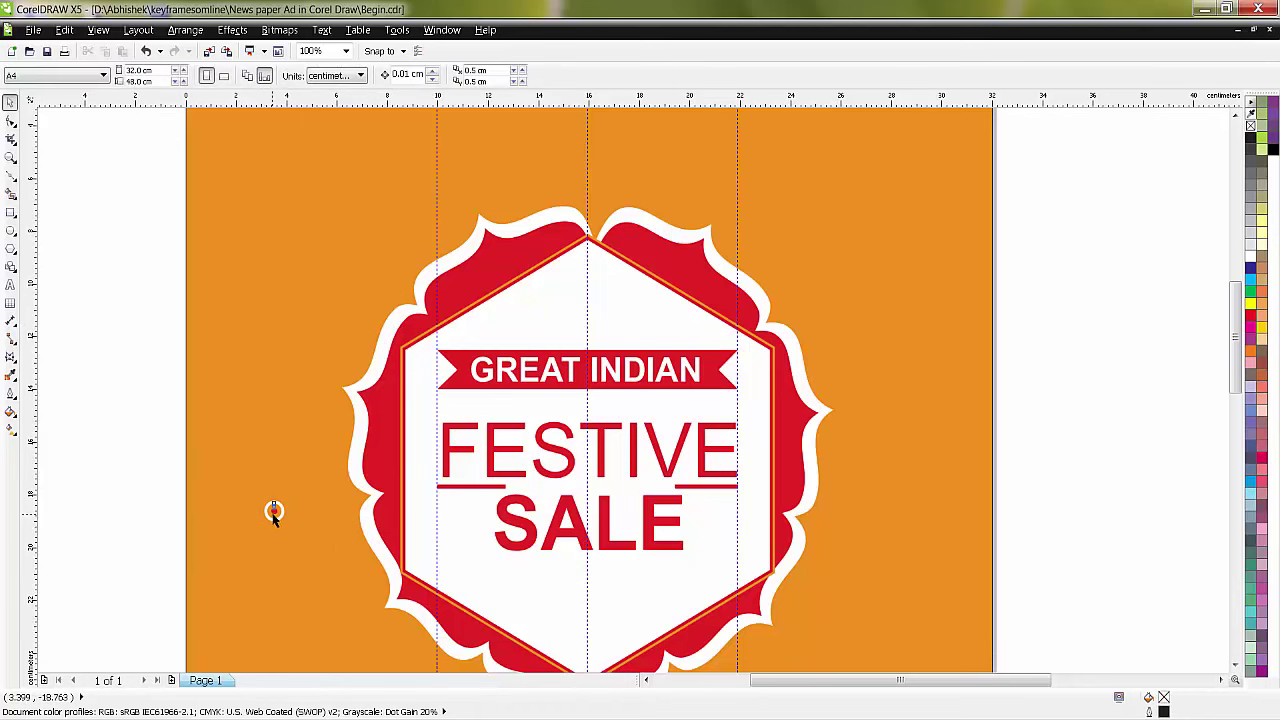
Step: Move the dot group beside the badge's left edge and set its rotation centre at the badge centre
click(274, 511)
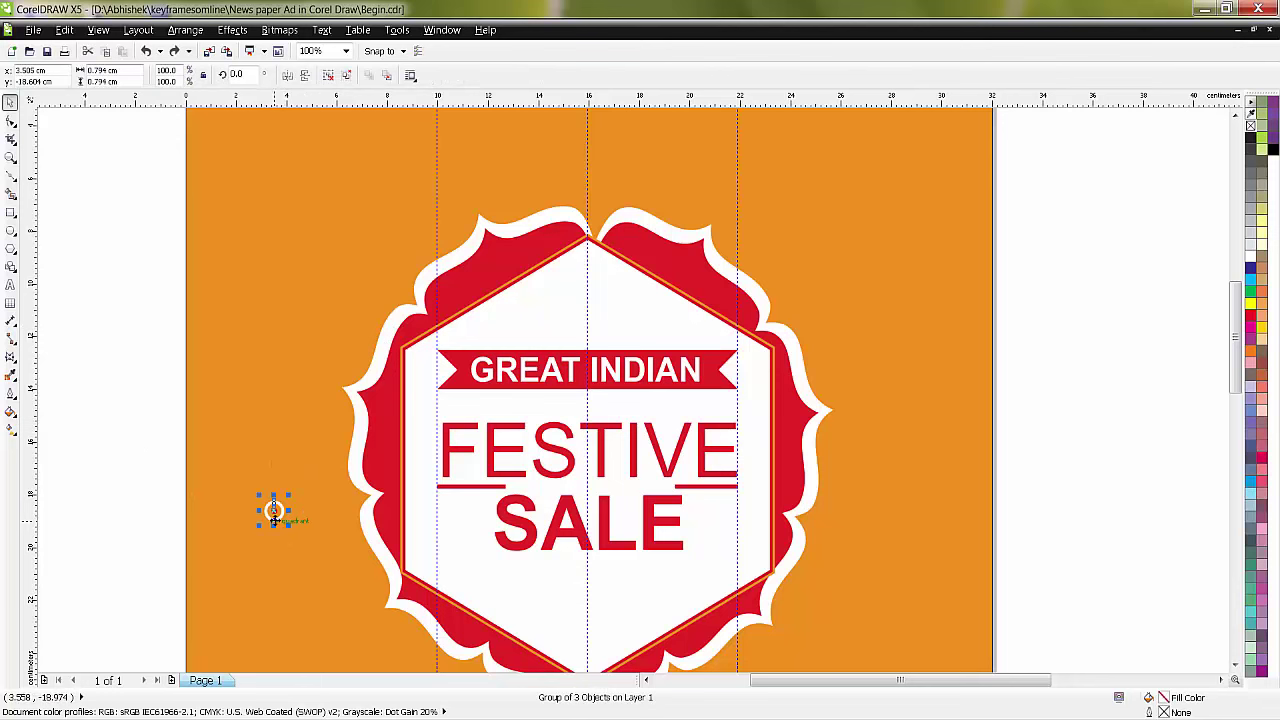
drag(276, 511, 333, 504)
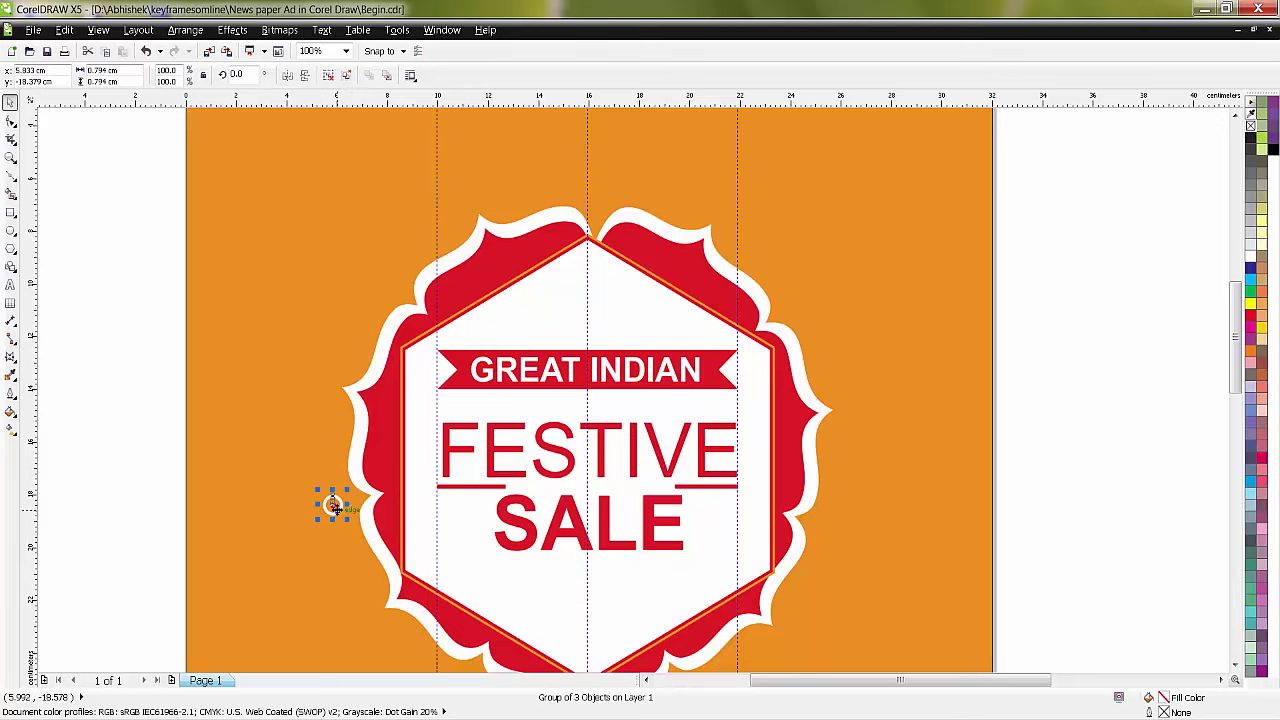
click(333, 505)
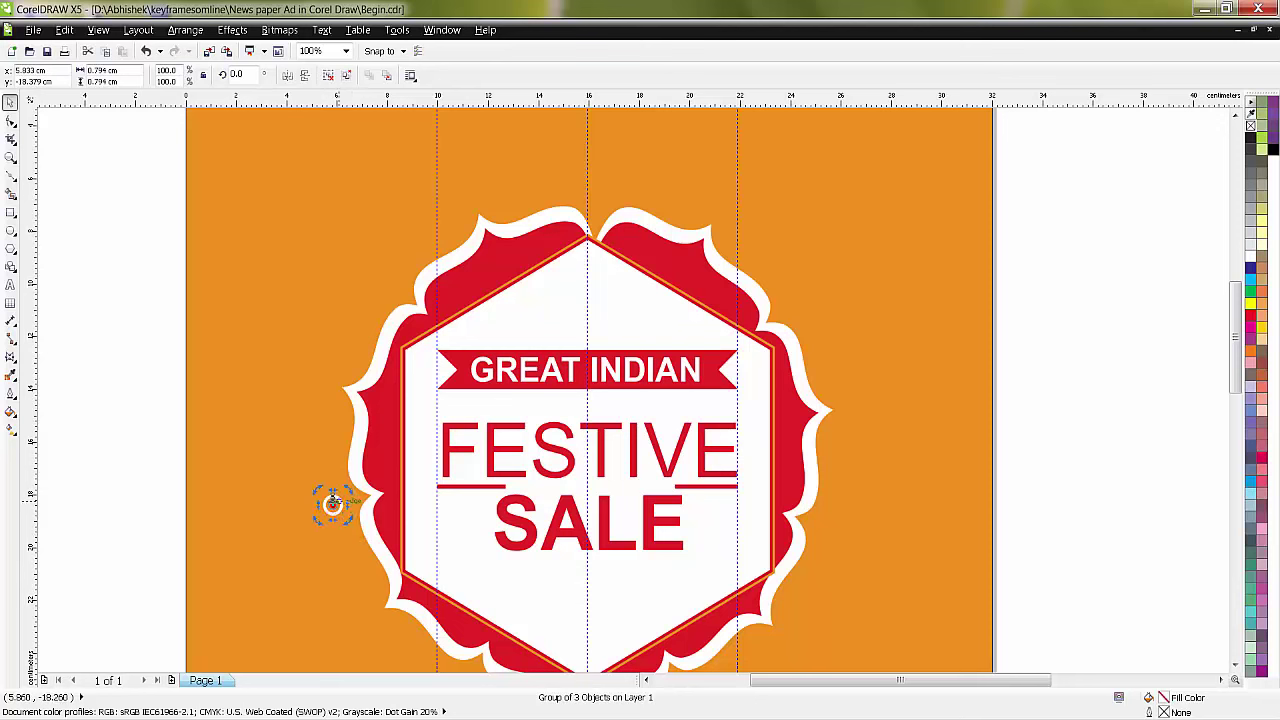
mouse_move(333, 504)
mouse_down()
mouse_move(588, 459)
mouse_move(588, 476)
mouse_up()
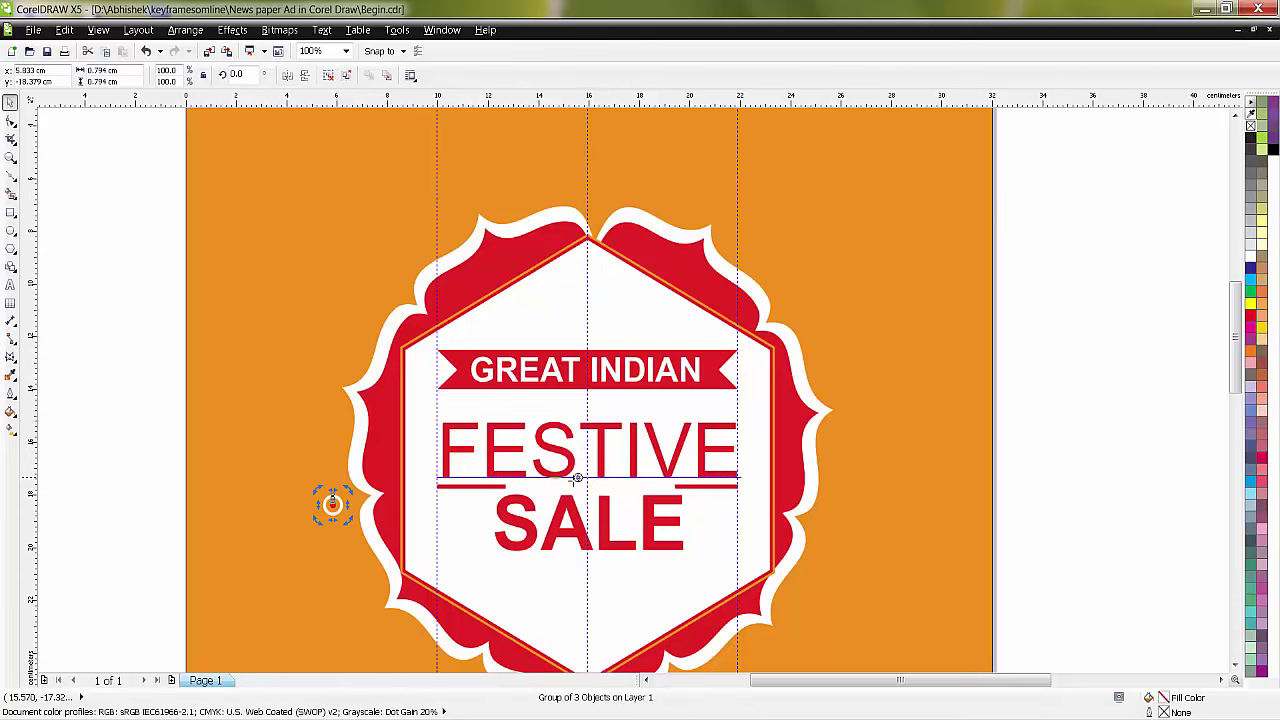
drag(588, 476, 588, 459)
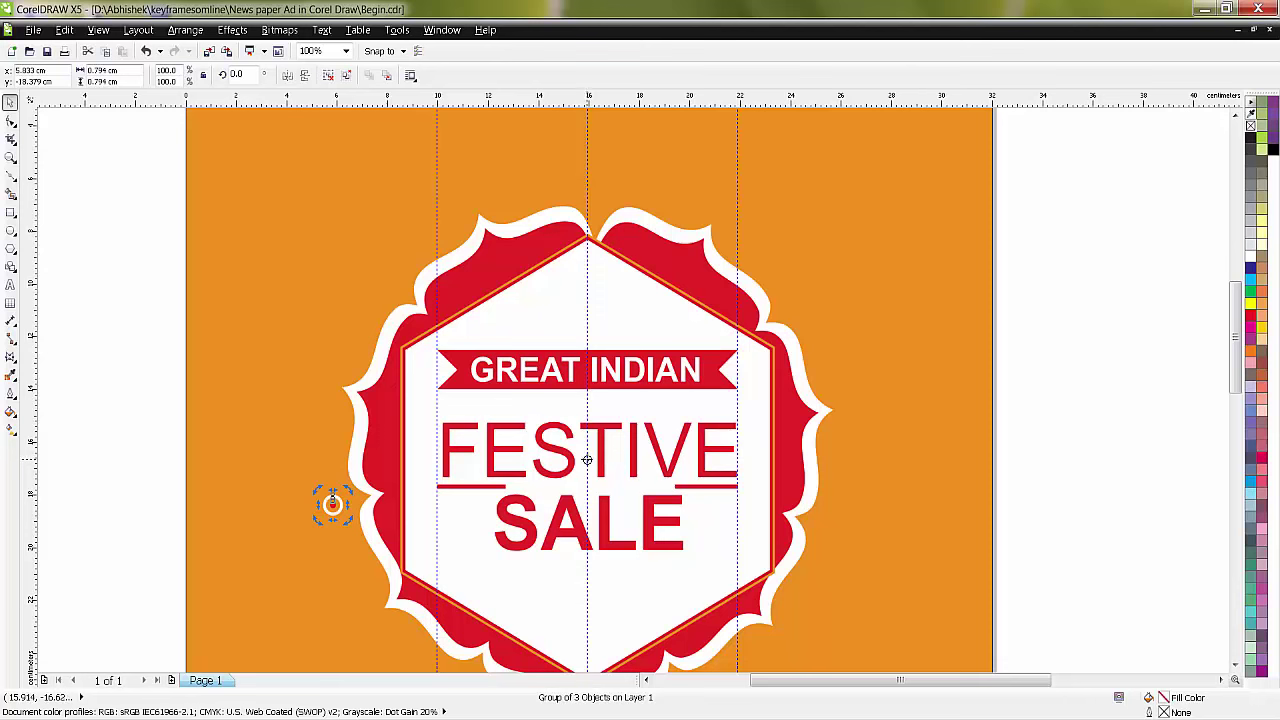
Step: Make rotated copies of the dot around the badge centre and repeat them to circle the badge
mouse_move(316, 493)
mouse_down()
mouse_move(357, 306)
mouse_move(393, 268)
mouse_up()
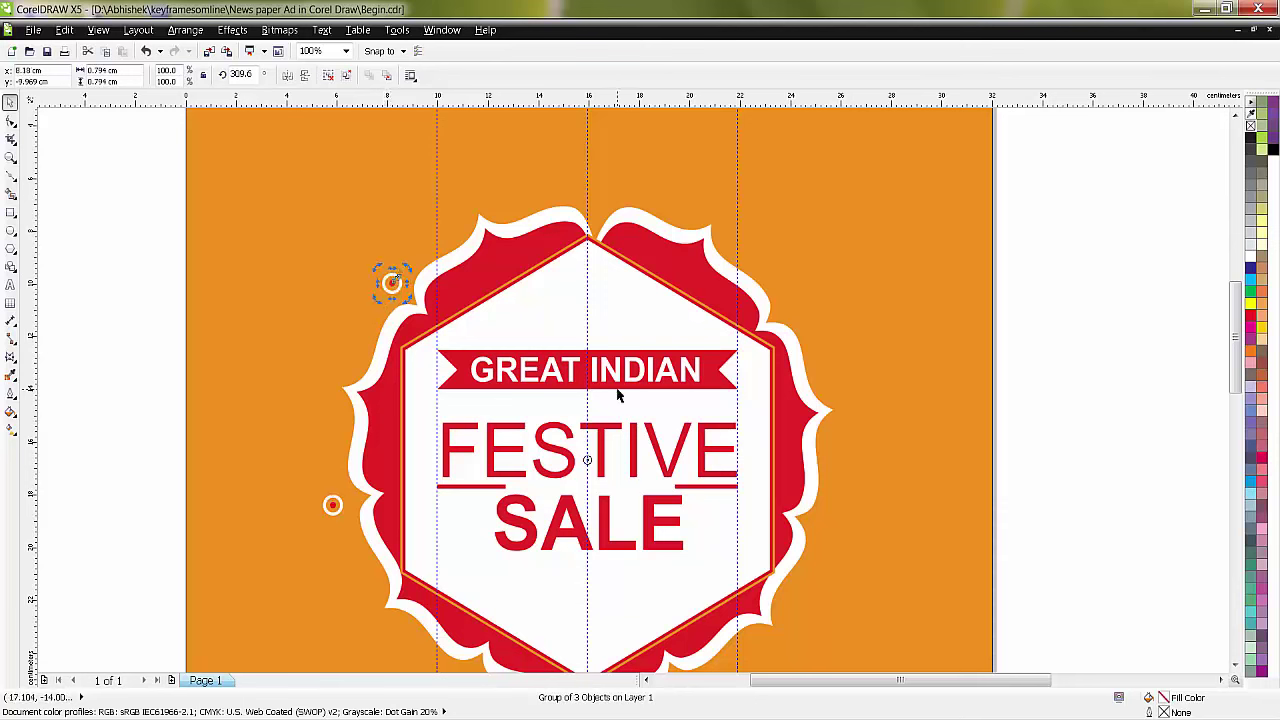
key(ctrl+r)
key(ctrl+r)
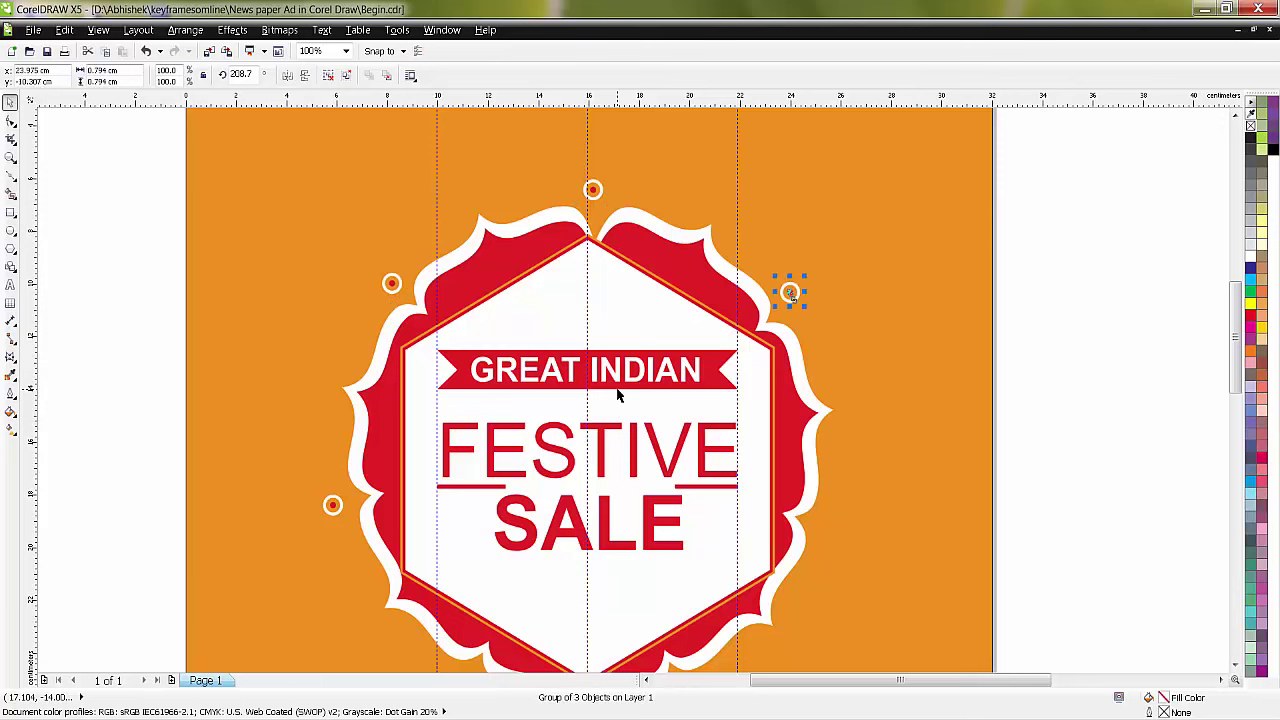
key(ctrl+r)
key(Escape)
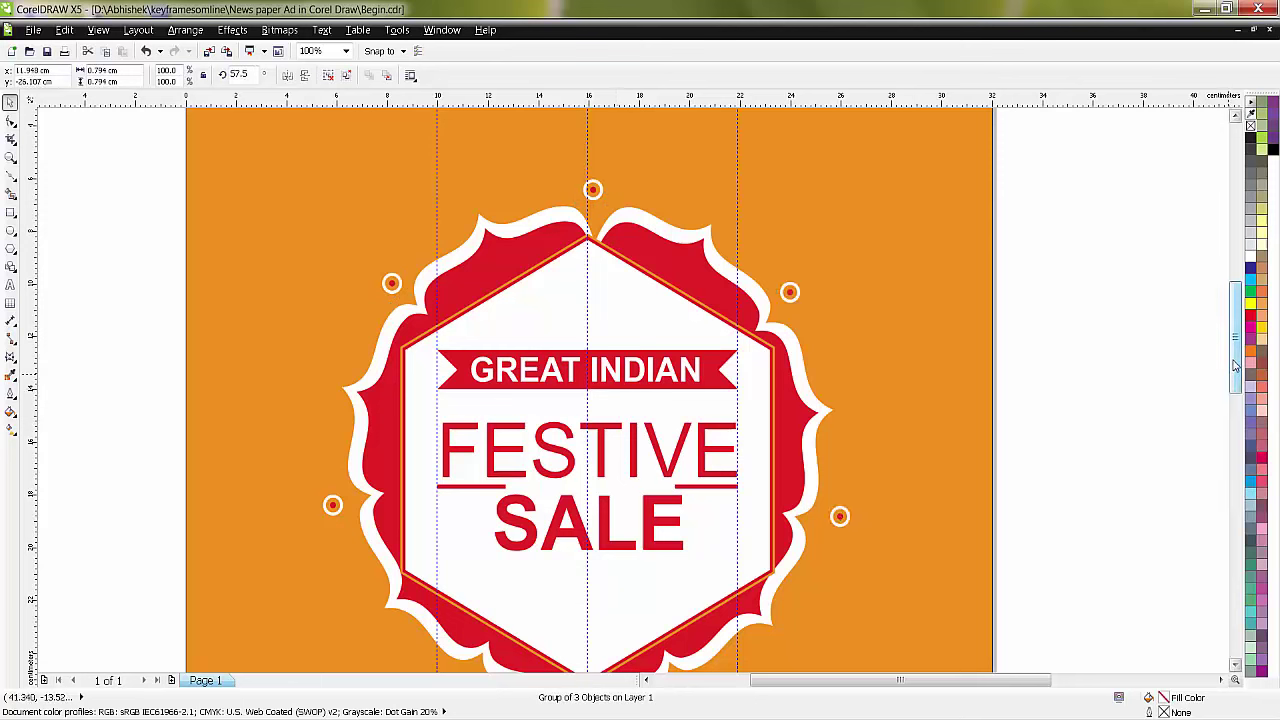
drag(1228, 367, 1228, 392)
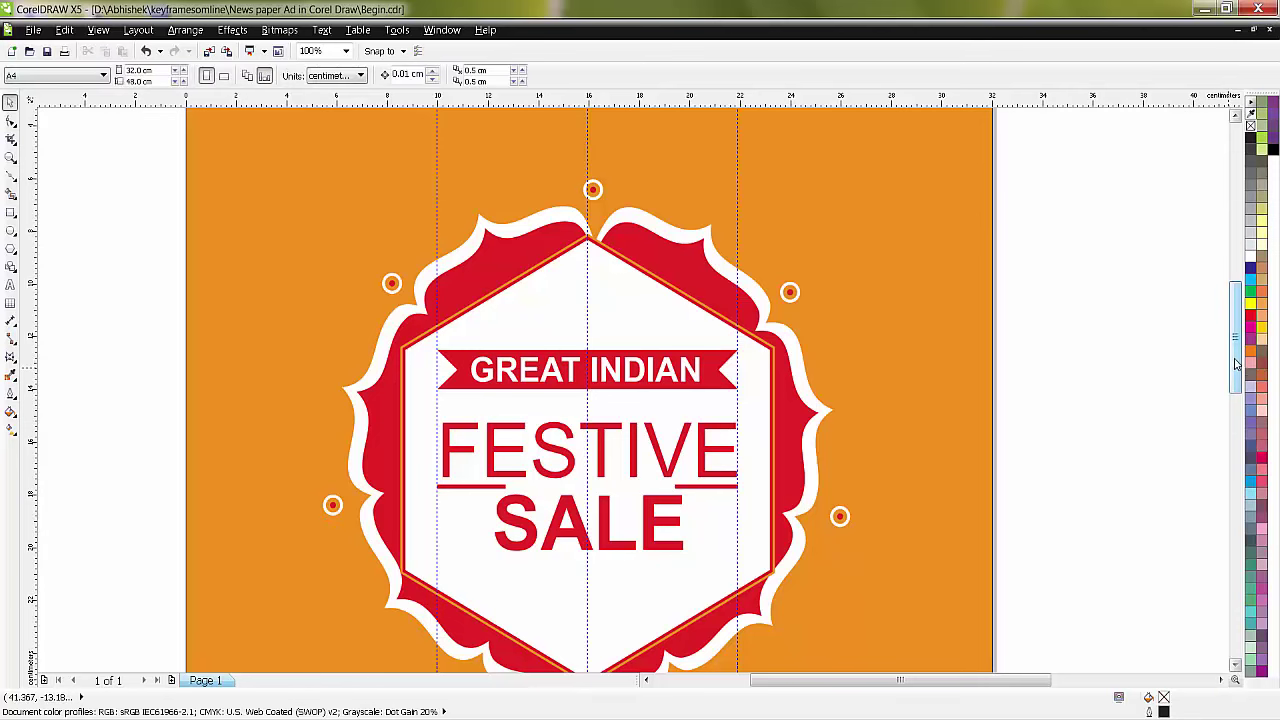
Step: Adjust the spacing by nudging the lower-right, right-side and lower-left dots along the badge edge
click(703, 565)
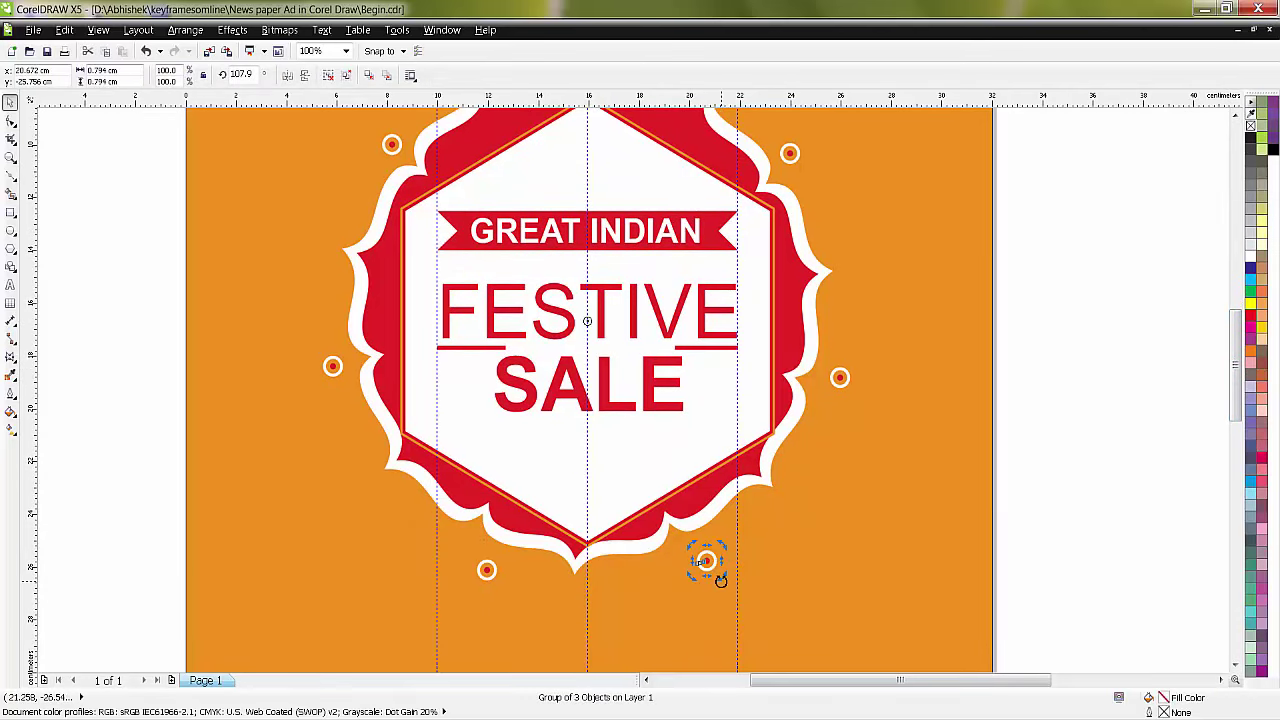
drag(721, 580, 710, 586)
click(838, 375)
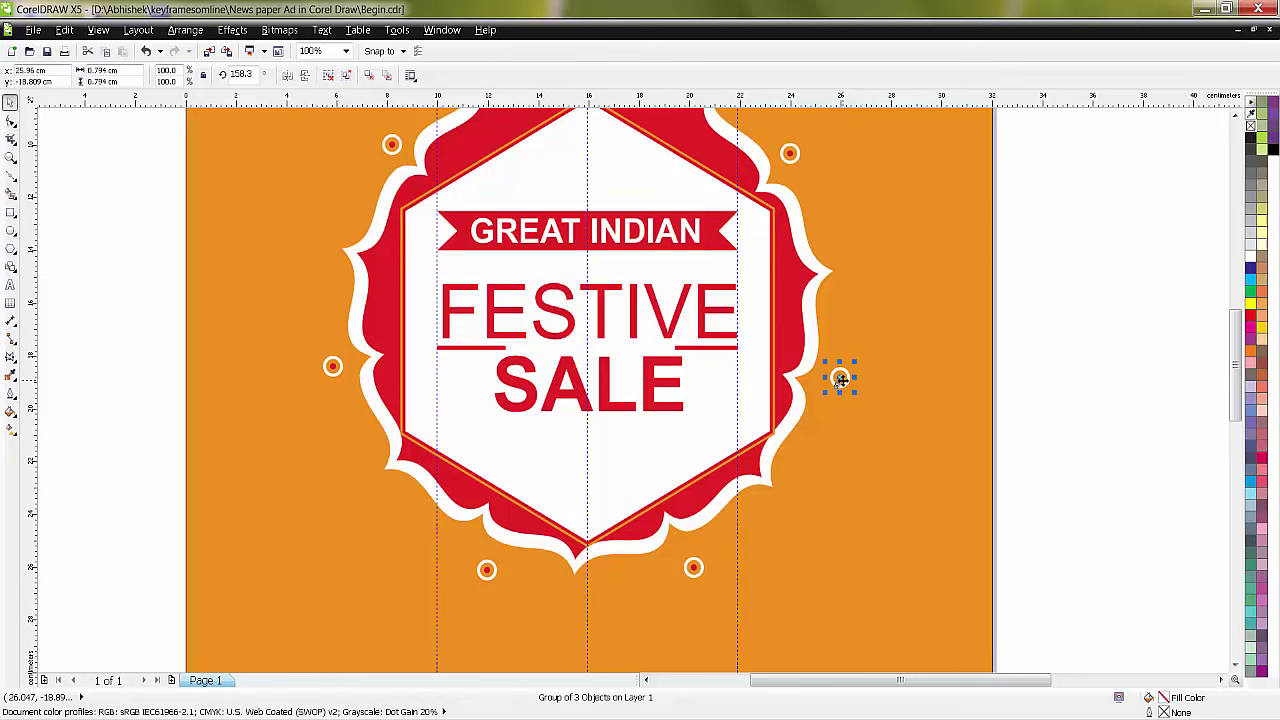
click(840, 377)
drag(854, 397, 850, 408)
click(484, 570)
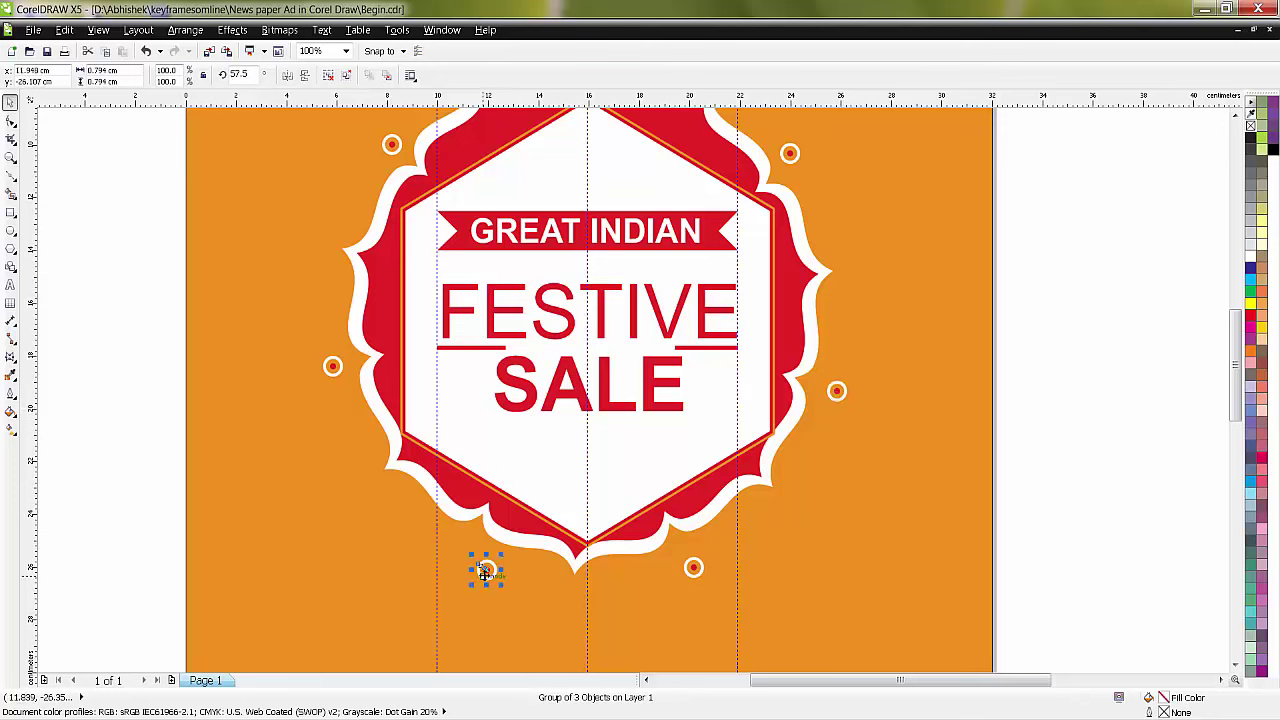
drag(500, 588, 470, 576)
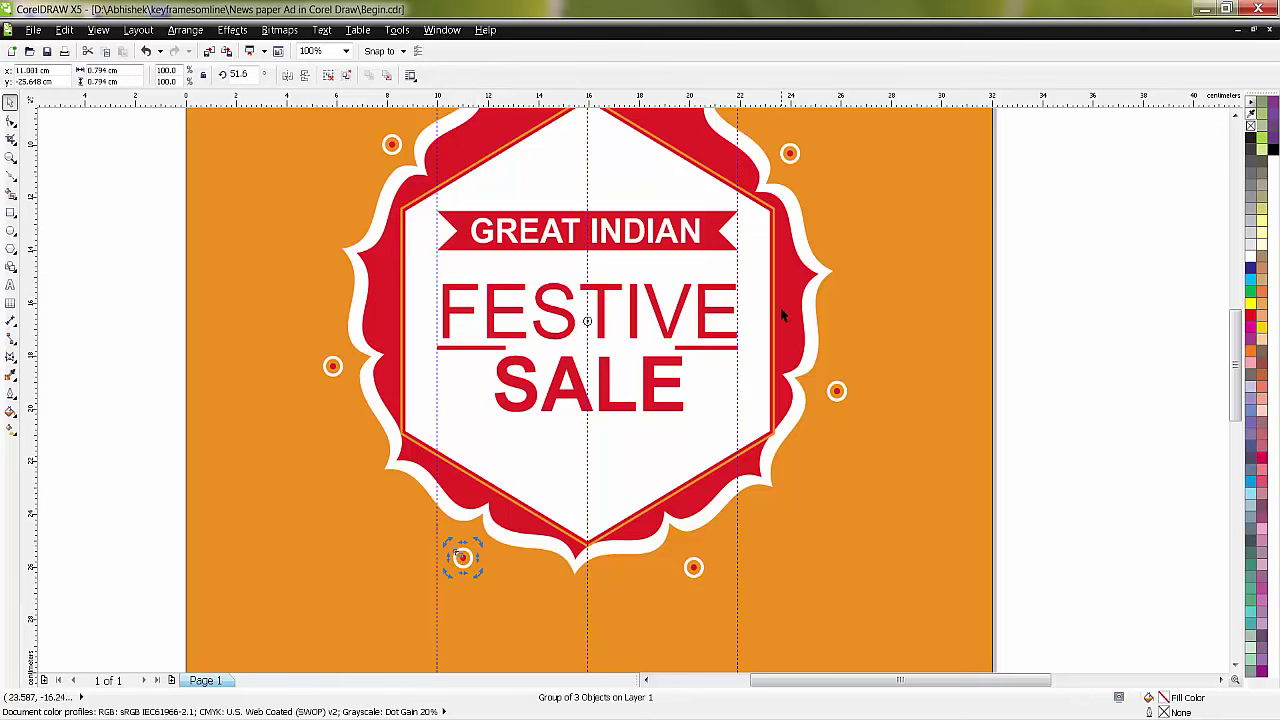
click(1058, 359)
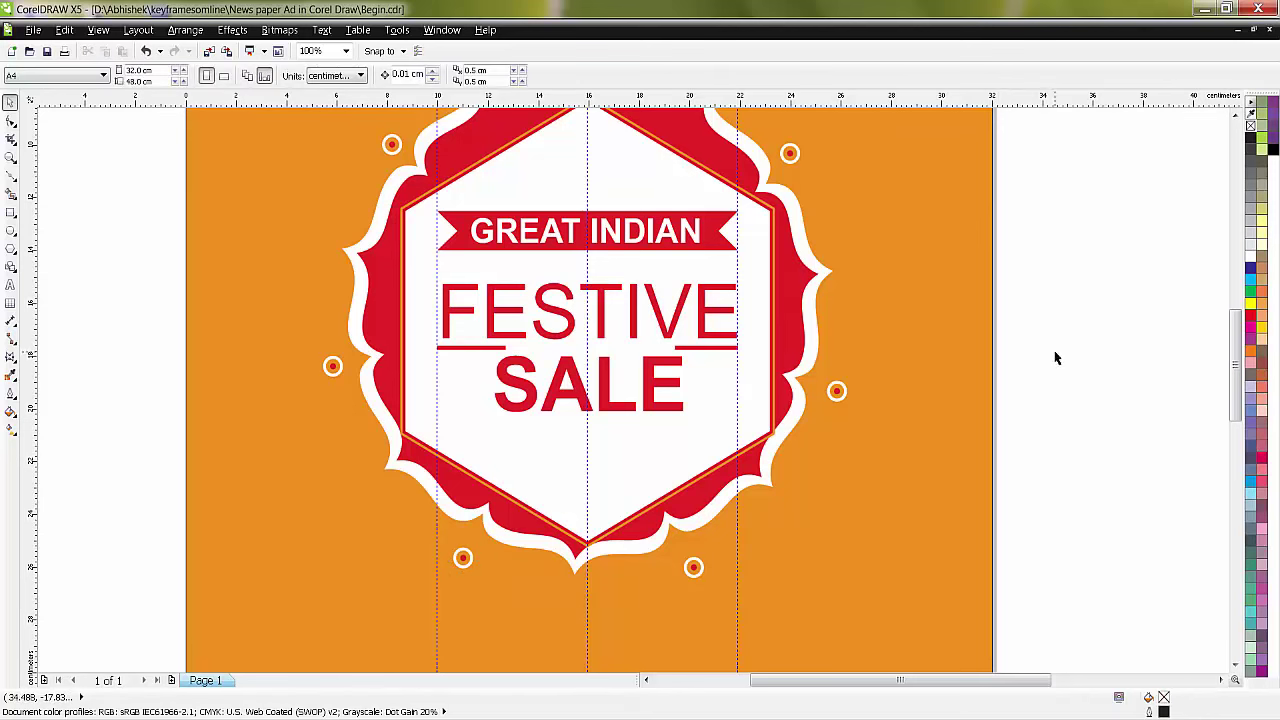
Step: Delete the right, centre and left vertical guidelines crossing the badge
click(738, 610)
key(Delete)
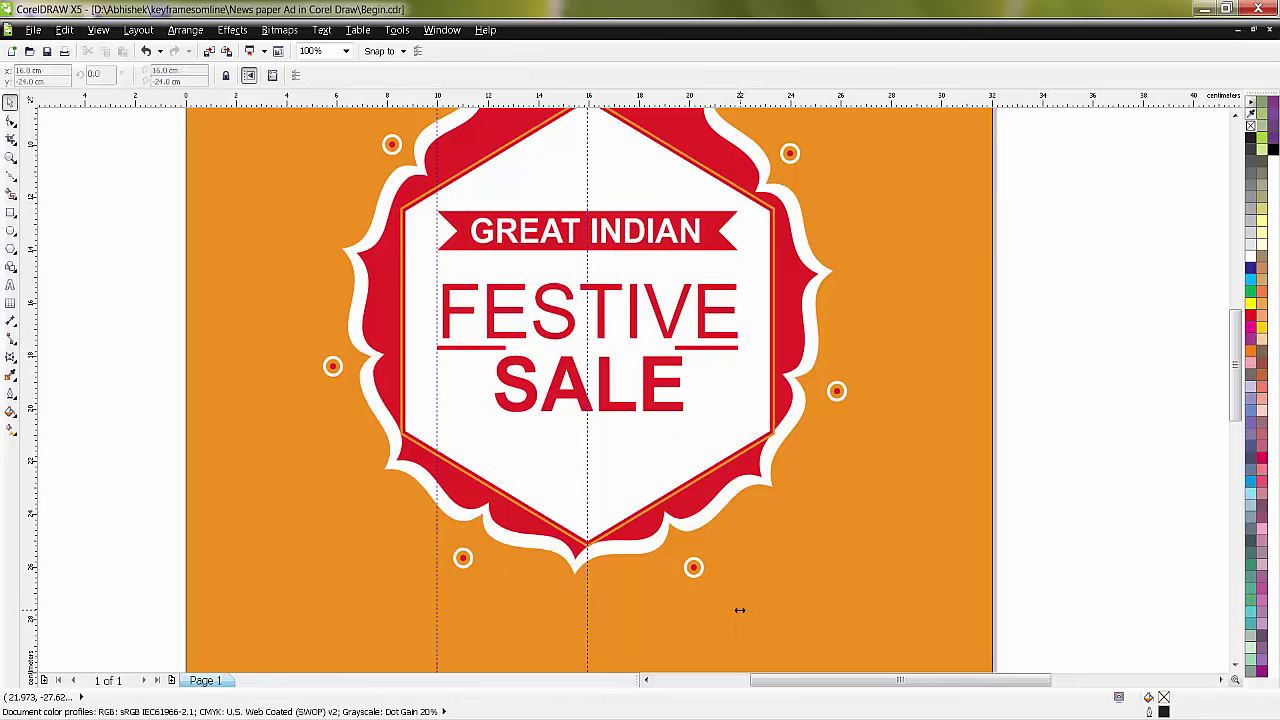
click(586, 607)
key(Delete)
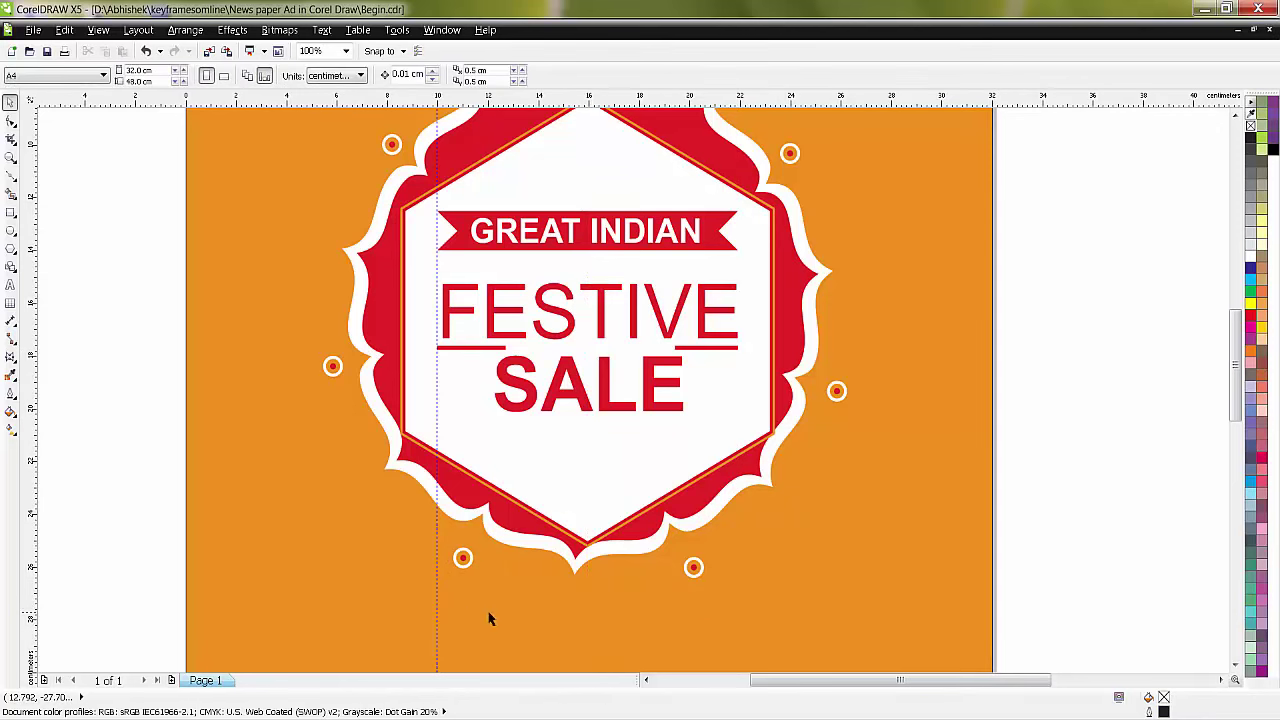
click(437, 592)
key(Delete)
Step: Zoom in with the Zoom tool to frame the dot-ringed badge
scroll(609, 551, down, 2)
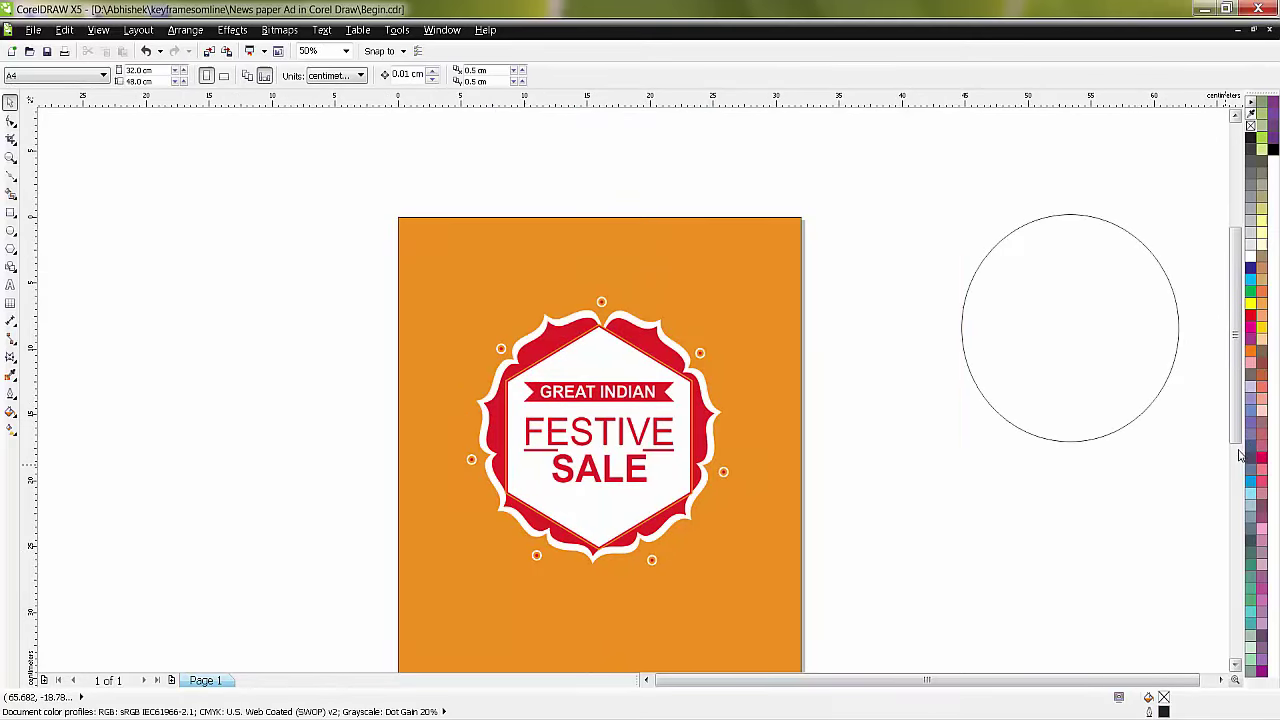
drag(1240, 447, 1240, 462)
key(z)
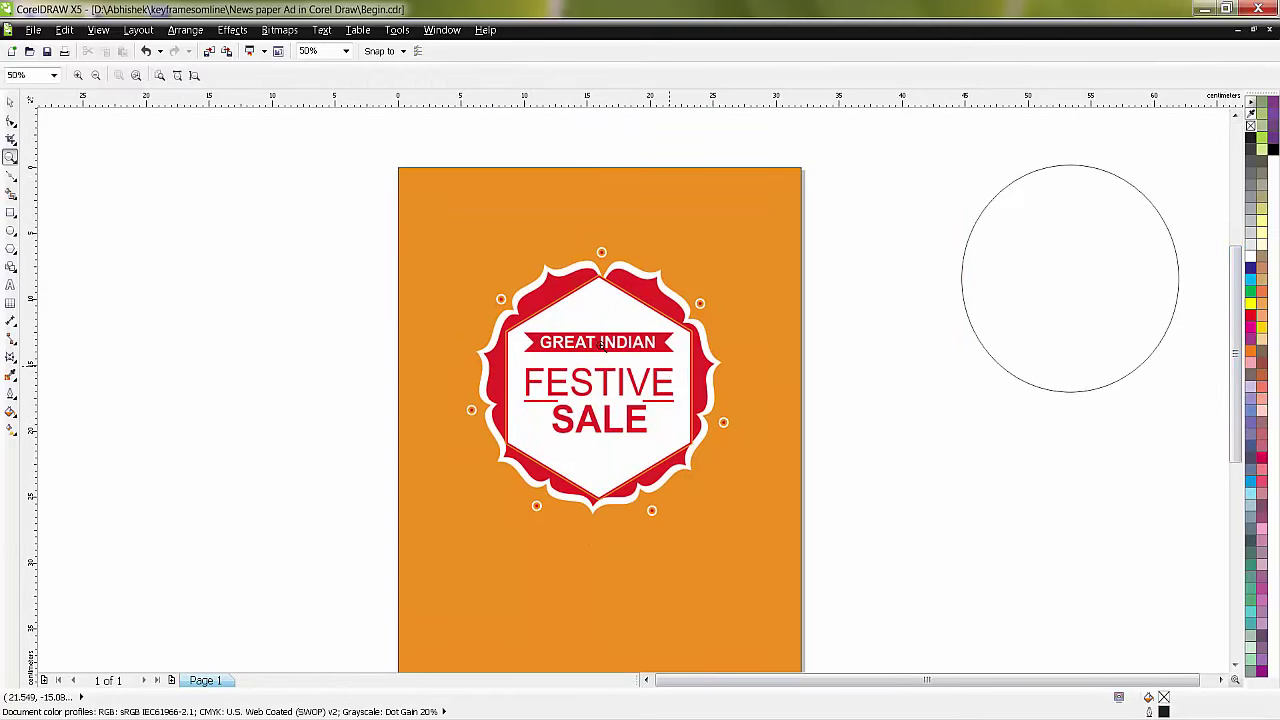
mouse_move(375, 182)
mouse_down()
mouse_move(734, 510)
mouse_move(836, 582)
mouse_up()
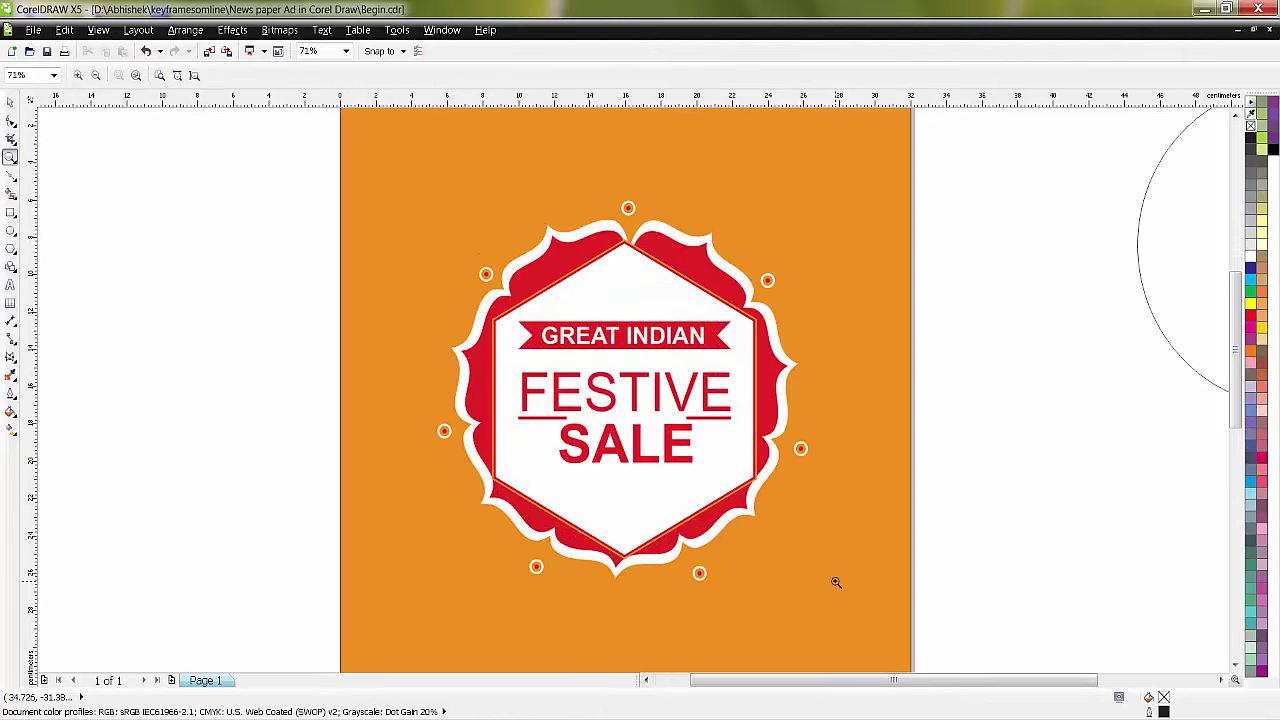